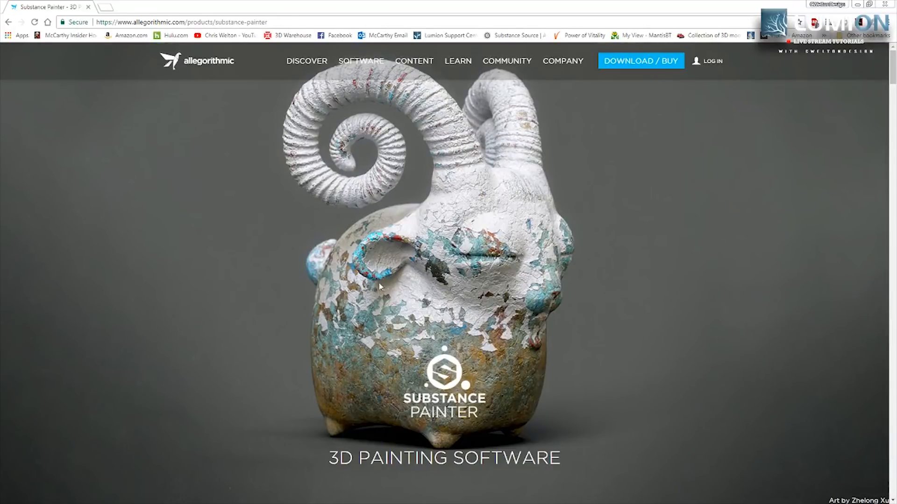
Step: Look through the Substance Painter product page, including its intro video and 3D PBR painting sections
scroll(366, 244, "down", 10)
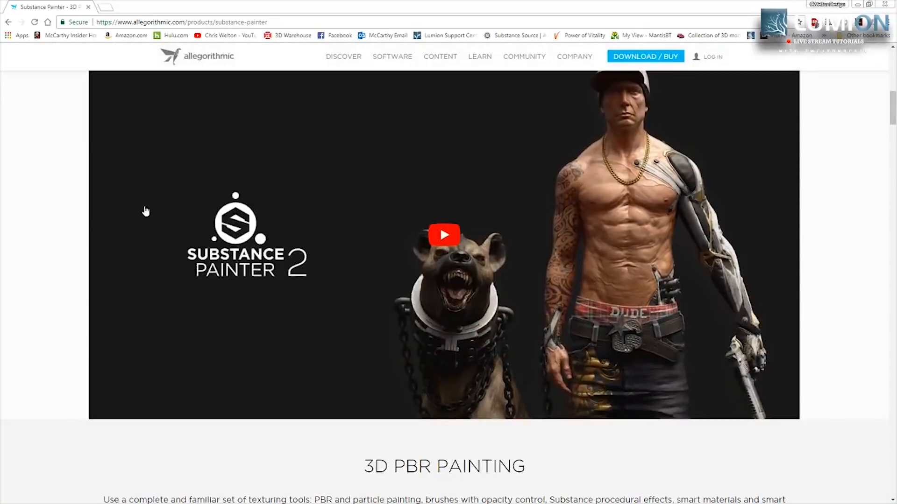
scroll(180, 214, "down", 9)
scroll(203, 231, "down", 5)
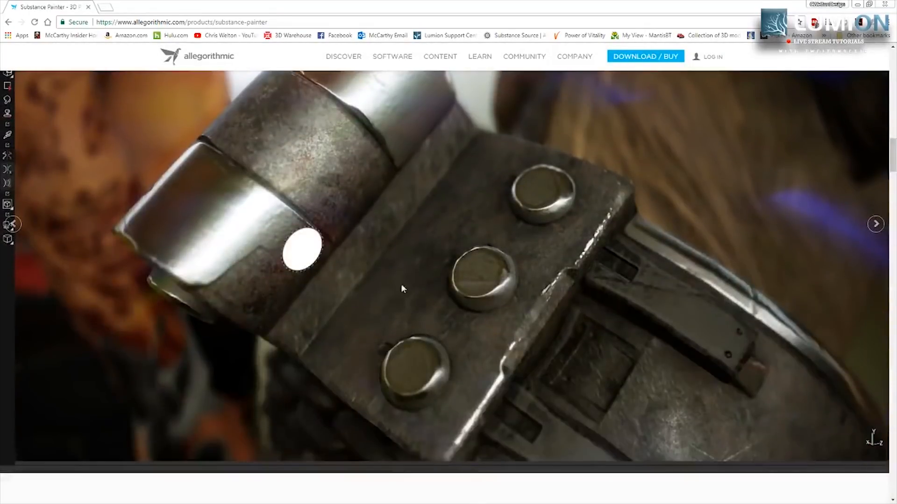
scroll(219, 277, "up", 2)
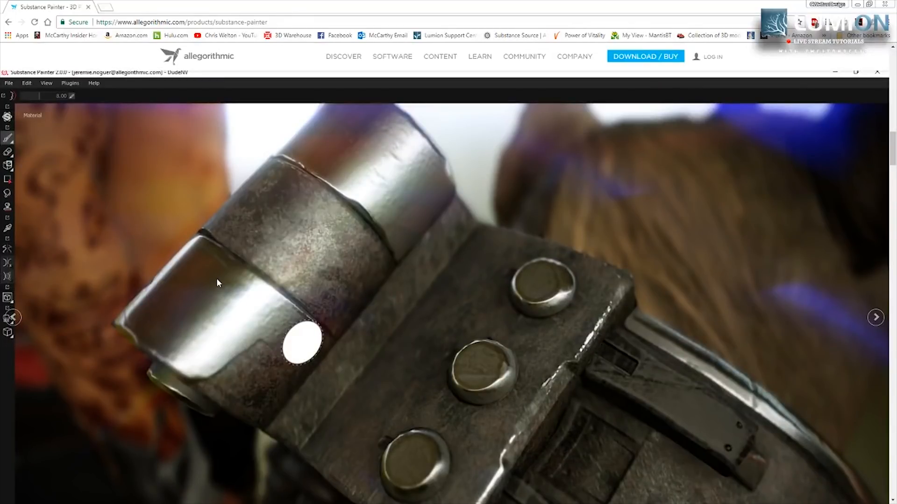
scroll(357, 348, "up", 12)
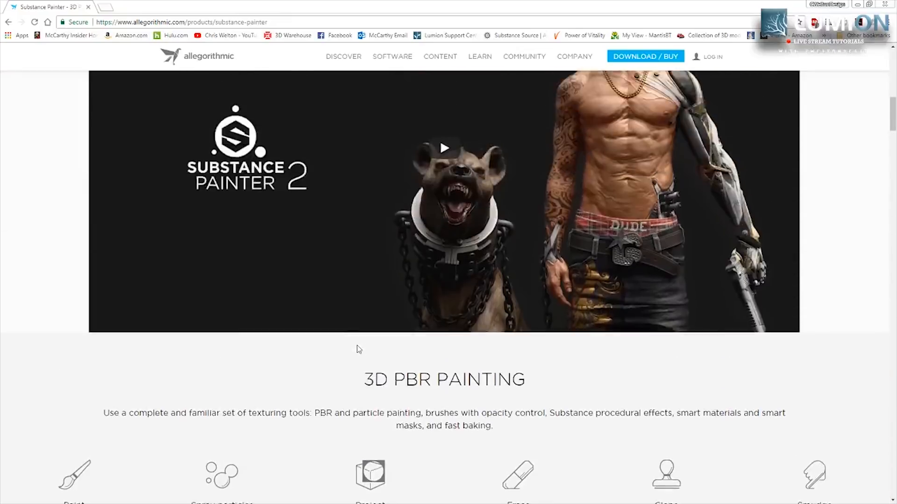
scroll(359, 350, "up", 6)
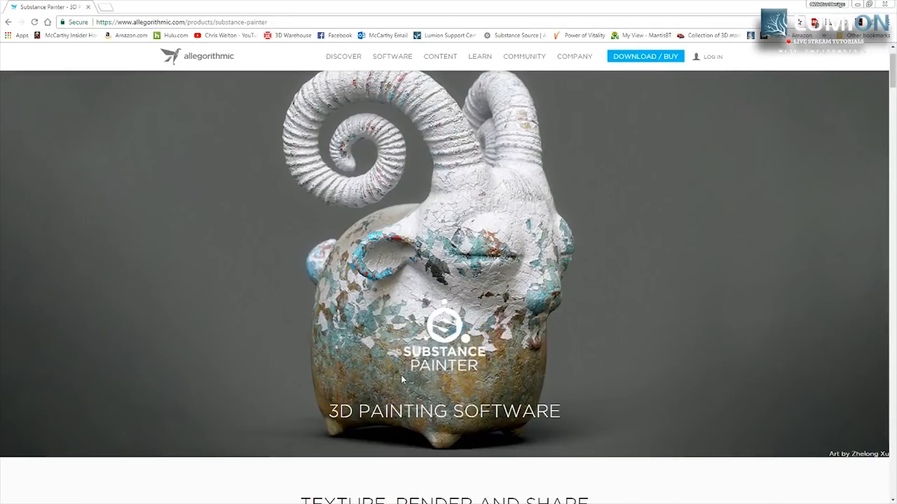
Step: Open the Substance Designer product page and examine its material authoring section and software preview
mouse_move(361, 61)
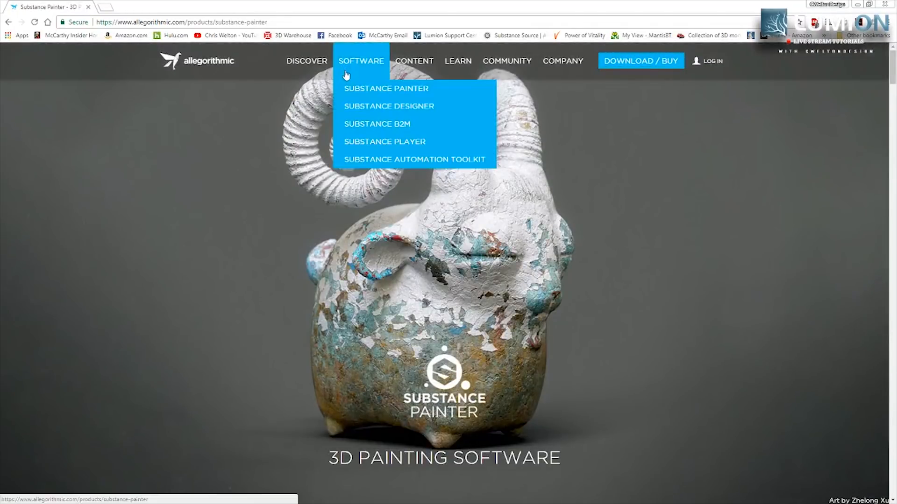
left_click(375, 107)
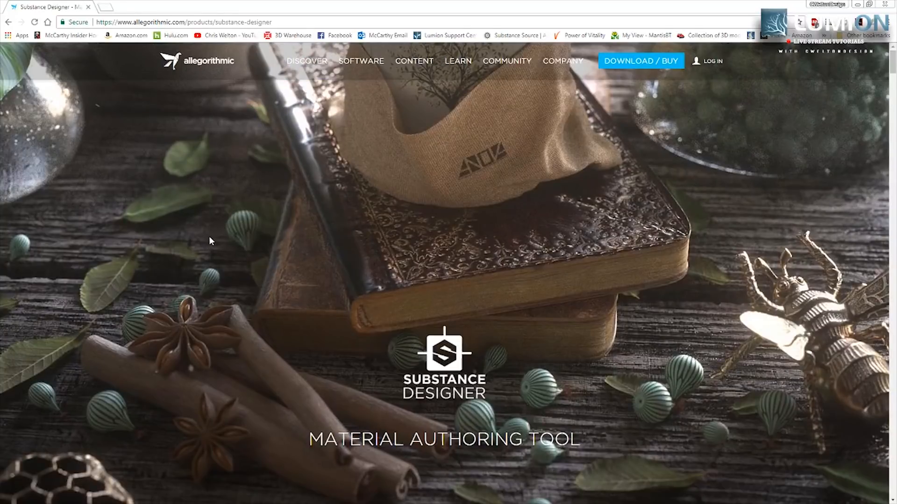
scroll(206, 240, "down", 10)
scroll(270, 145, "down", 10)
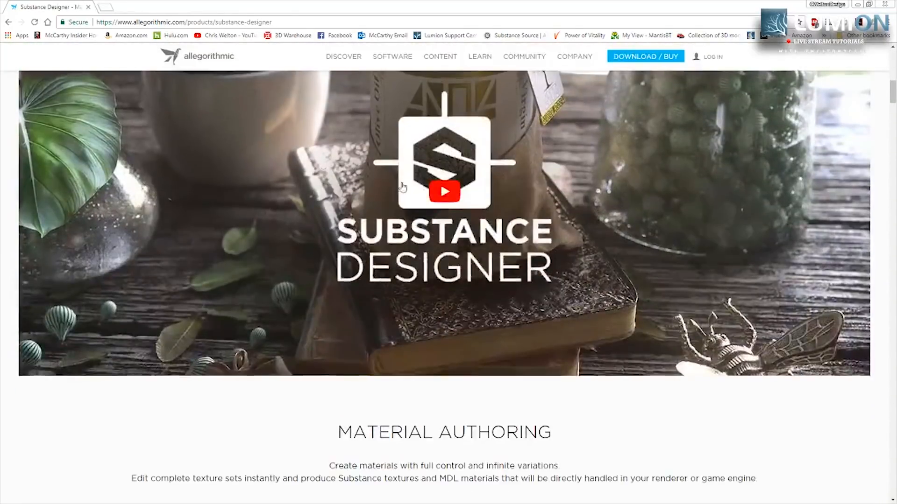
scroll(221, 187, "down", 7)
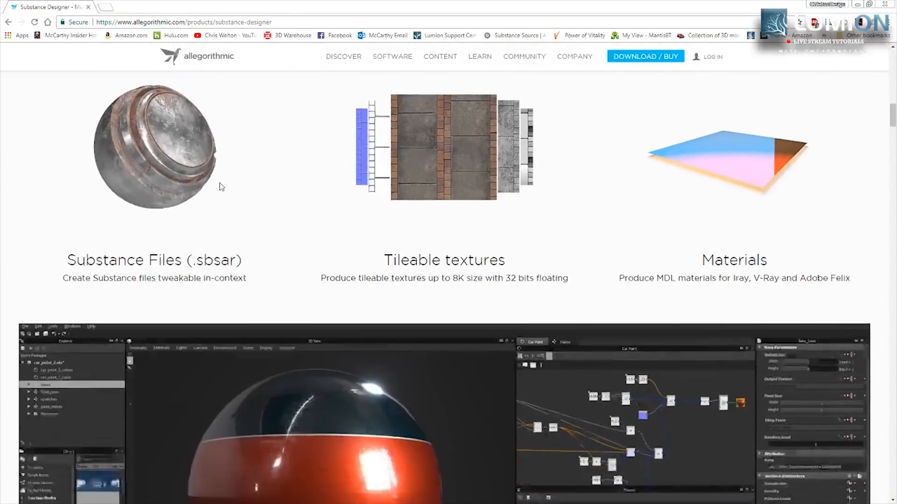
scroll(614, 229, "up", 1)
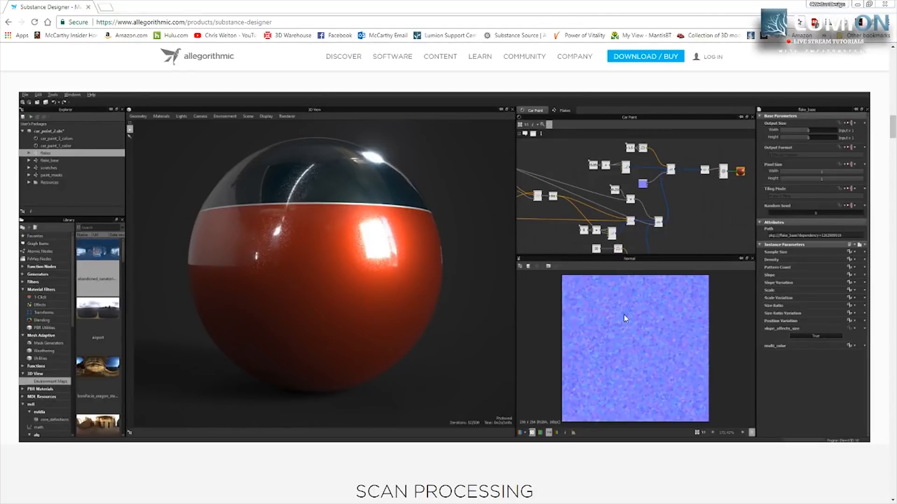
scroll(626, 319, "up", 2)
scroll(560, 310, "up", 15)
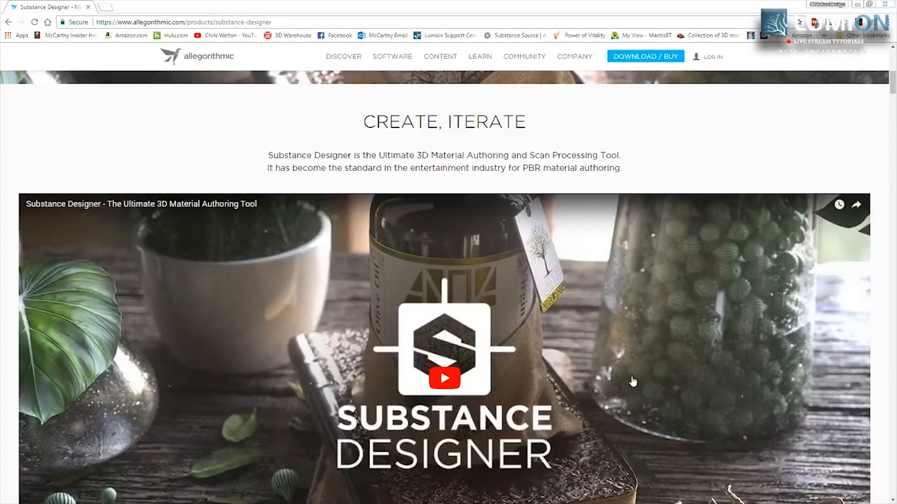
scroll(631, 379, "up", 8)
Step: Review the Substance Designer page again, from the Create, Iterate introduction to the Substance files, tileable textures and materials overview
scroll(632, 377, "down", 2)
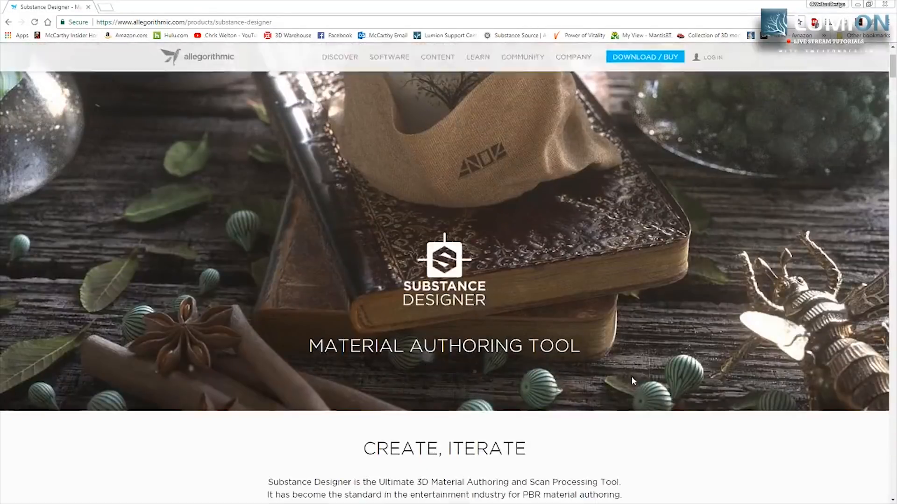
scroll(632, 376, "down", 3)
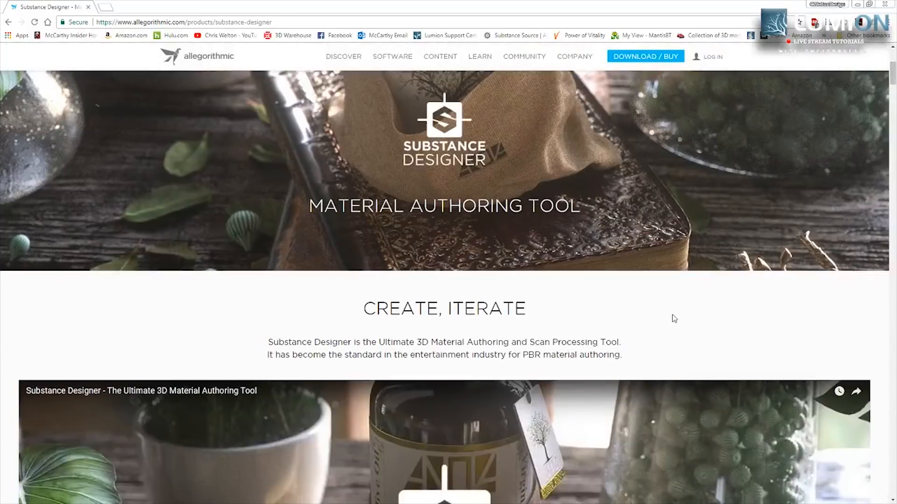
scroll(674, 319, "down", 1)
scroll(674, 318, "down", 15)
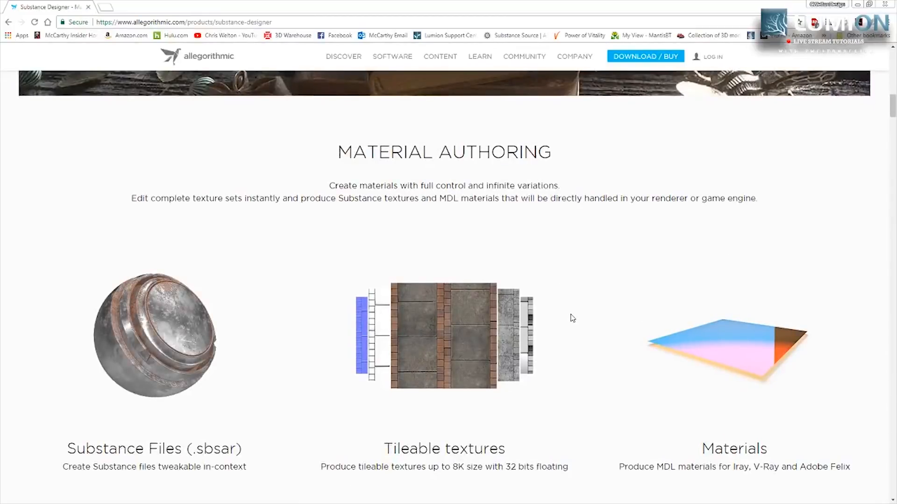
scroll(589, 353, "up", 2)
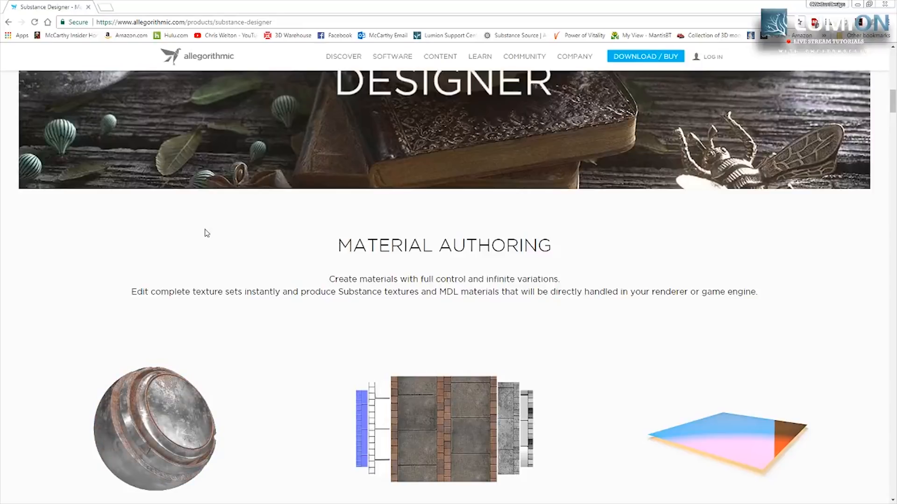
scroll(287, 303, "up", 10)
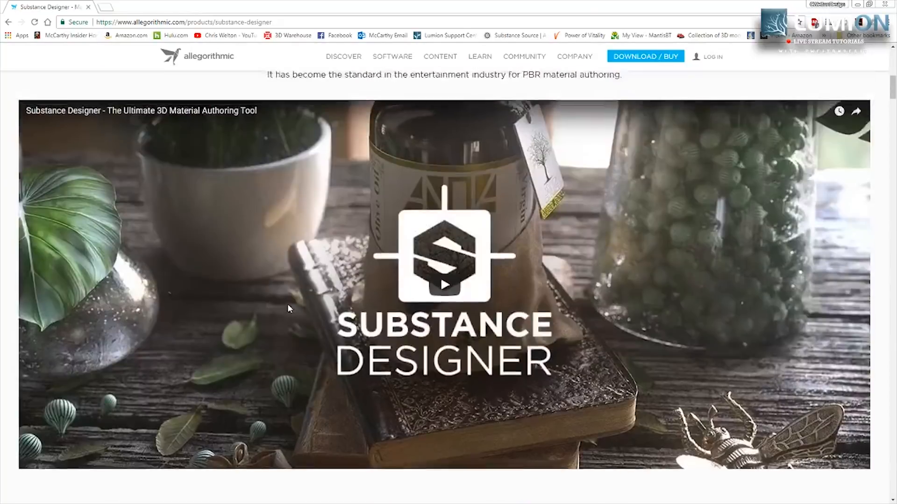
scroll(287, 308, "up", 5)
scroll(141, 230, "up", 2)
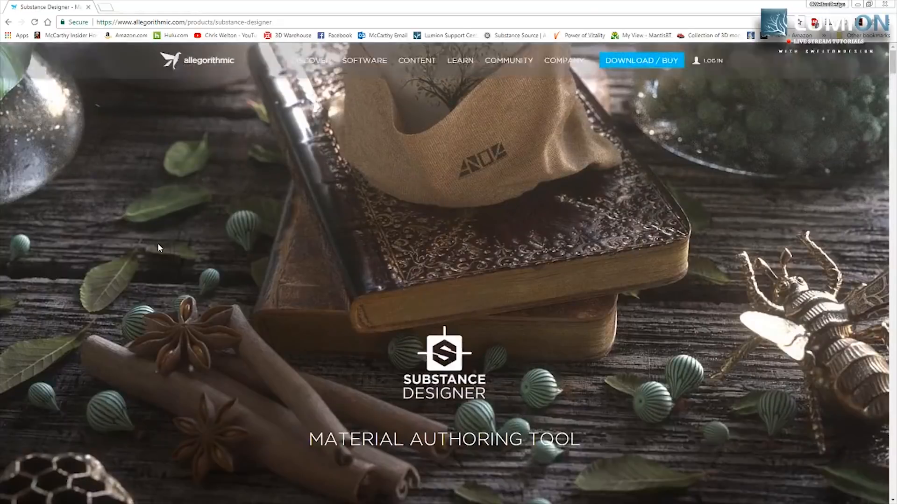
Step: Open the Substance Source product page and look over the sample materials of its ever-growing library
mouse_move(343, 58)
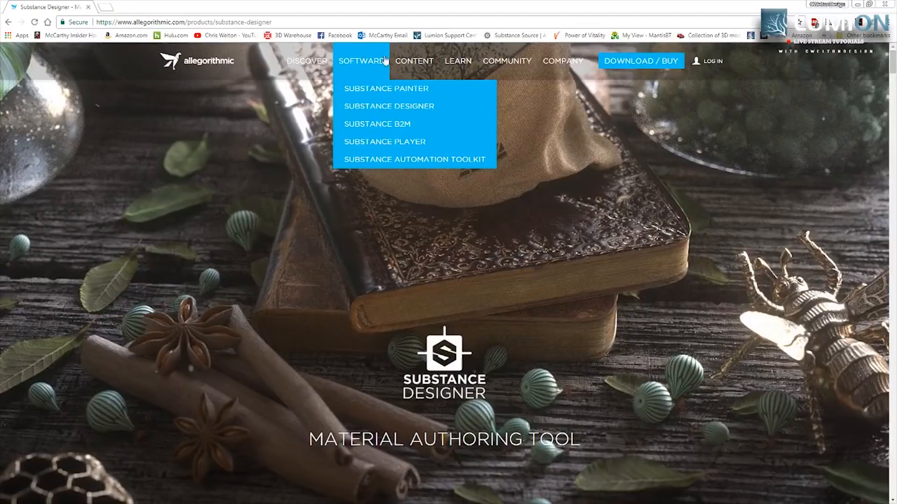
mouse_move(414, 64)
left_click(439, 89)
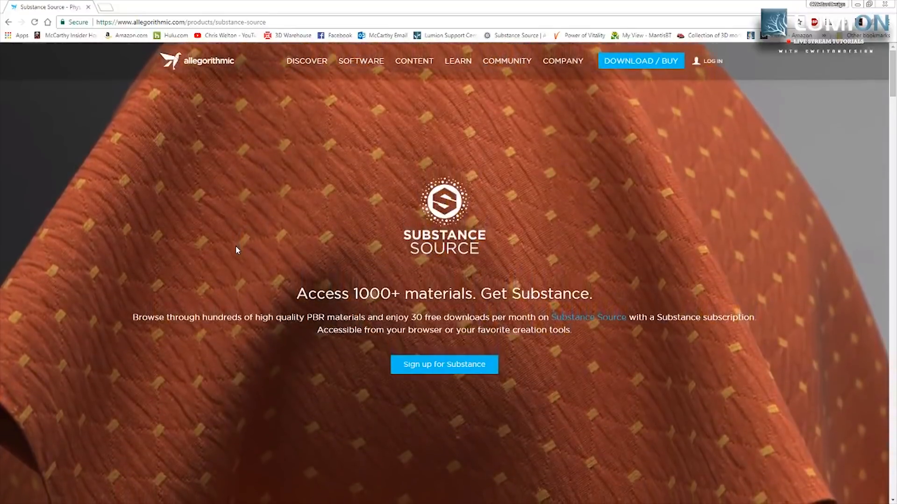
scroll(290, 347, "down", 4)
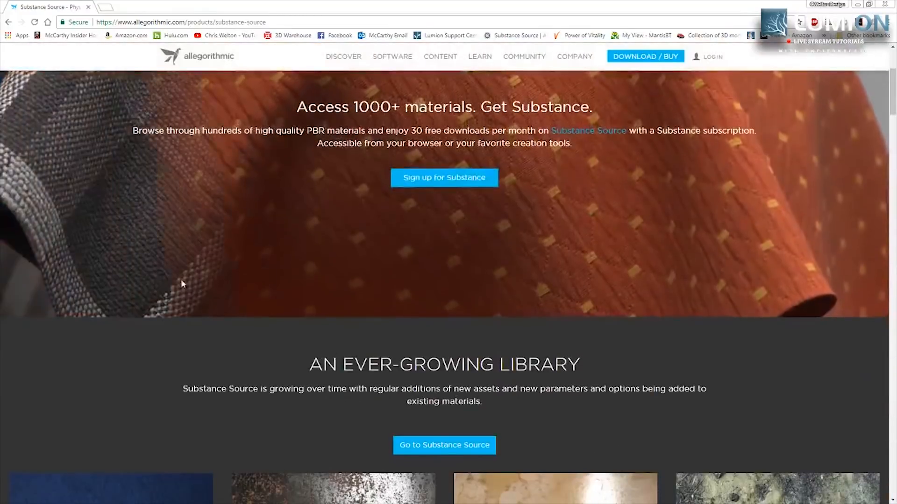
scroll(175, 388, "up", 4)
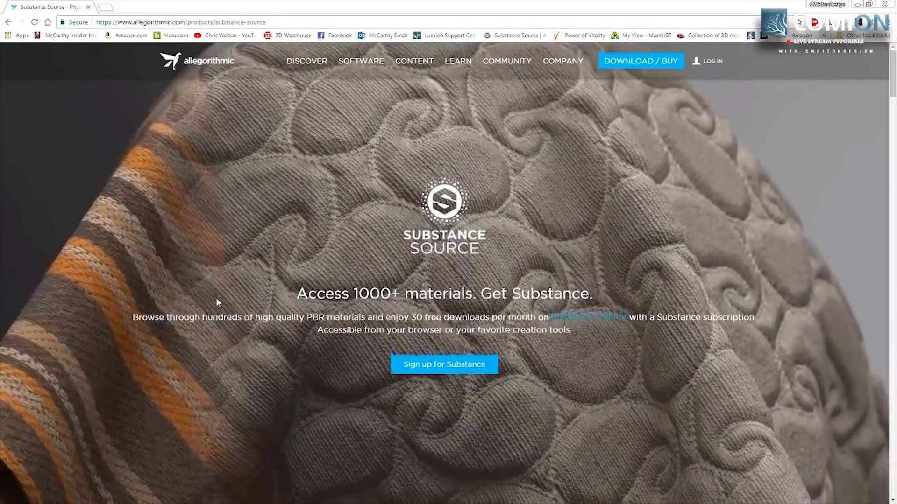
scroll(215, 301, "down", 15)
scroll(212, 318, "down", 5)
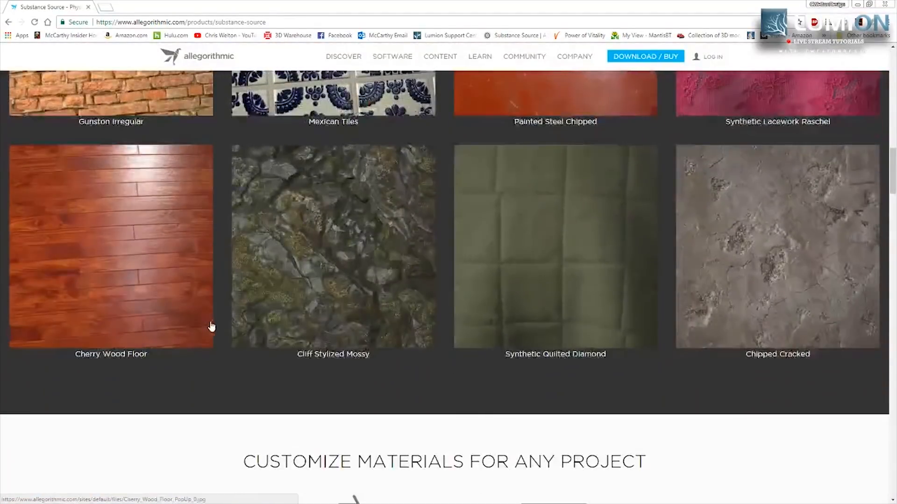
scroll(211, 326, "up", 15)
scroll(211, 324, "up", 4)
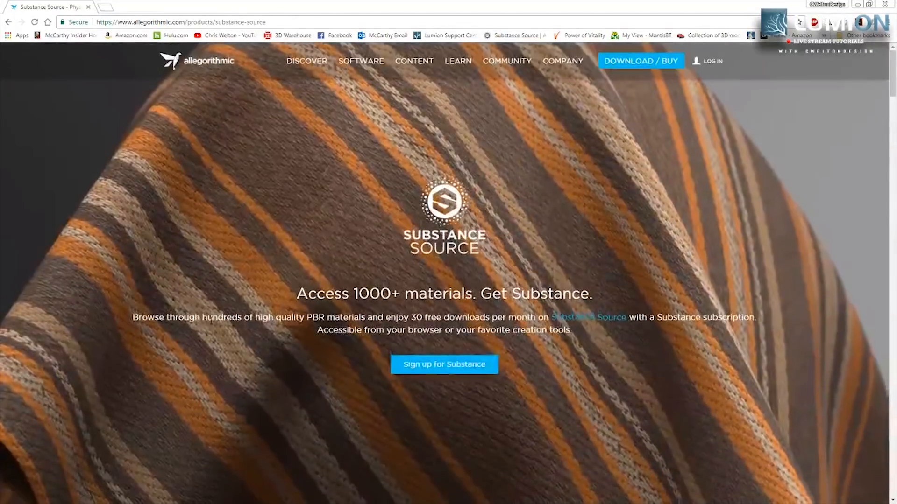
Step: Go to the Substance Source library site from the saved bookmark and browse the collection banners and featured assets
mouse_move(452, 70)
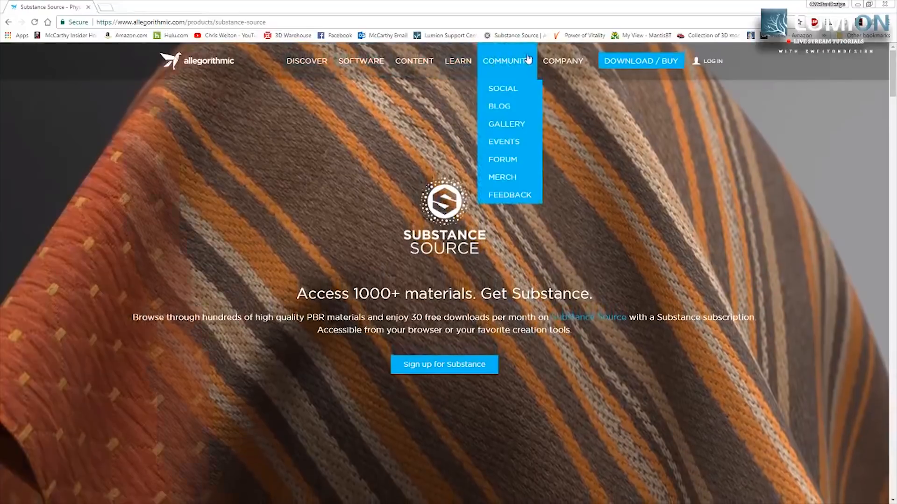
left_click(526, 38)
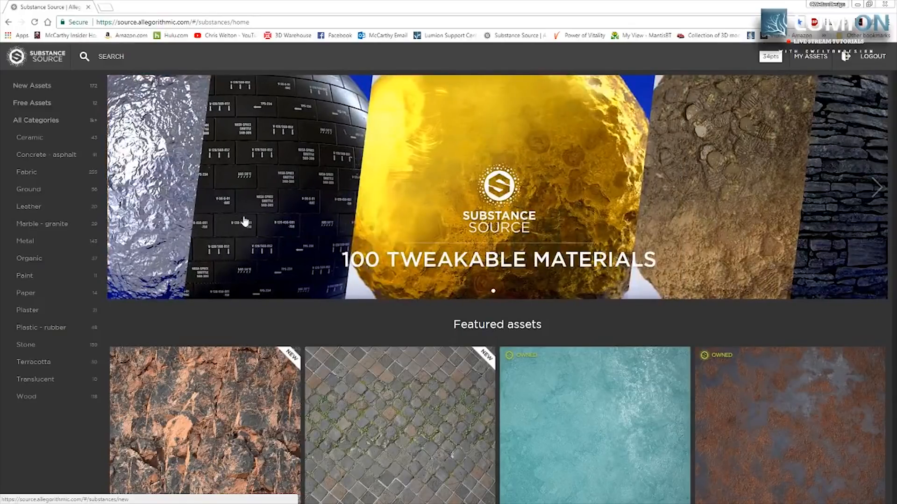
scroll(243, 221, "down", 3)
scroll(280, 178, "up", 3)
scroll(254, 219, "down", 5)
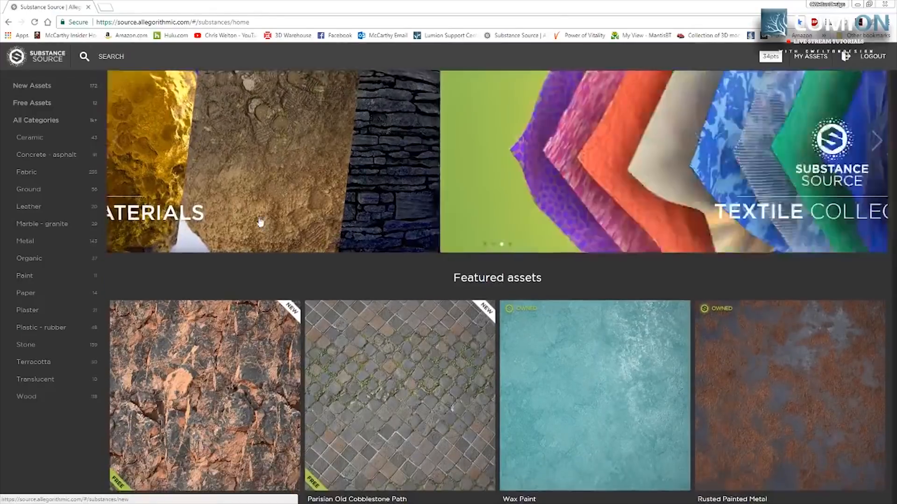
scroll(186, 196, "down", 4)
scroll(124, 163, "up", 4)
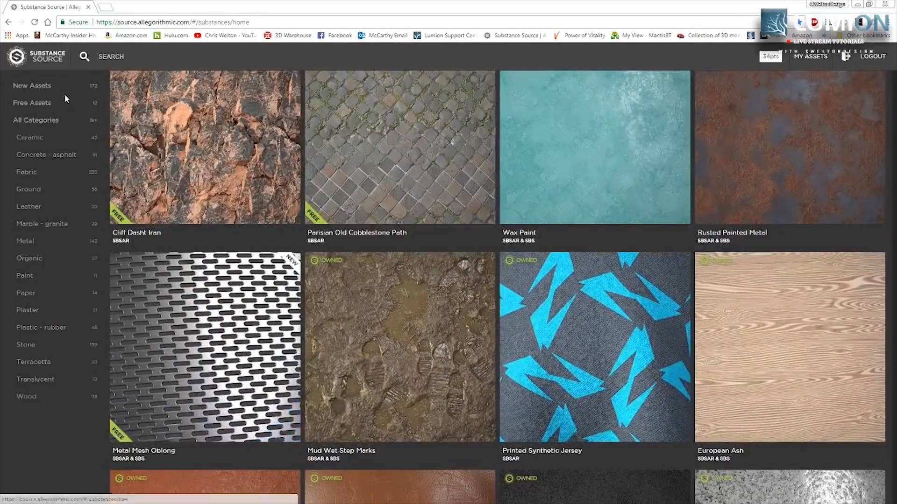
scroll(283, 279, "up", 5)
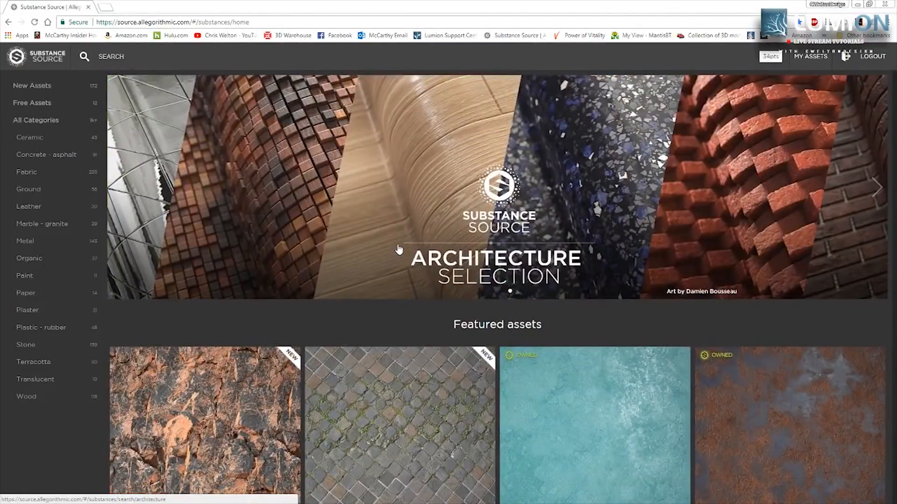
scroll(292, 201, "down", 3)
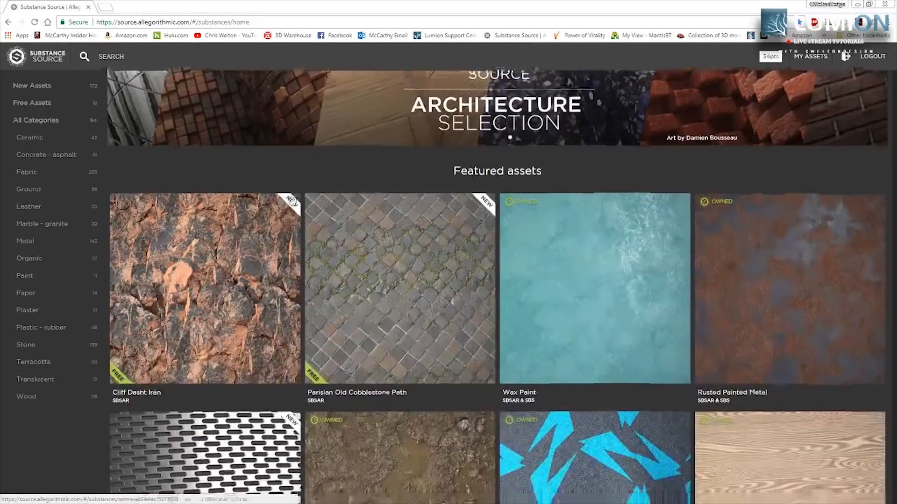
scroll(292, 200, "down", 3)
scroll(274, 210, "up", 5)
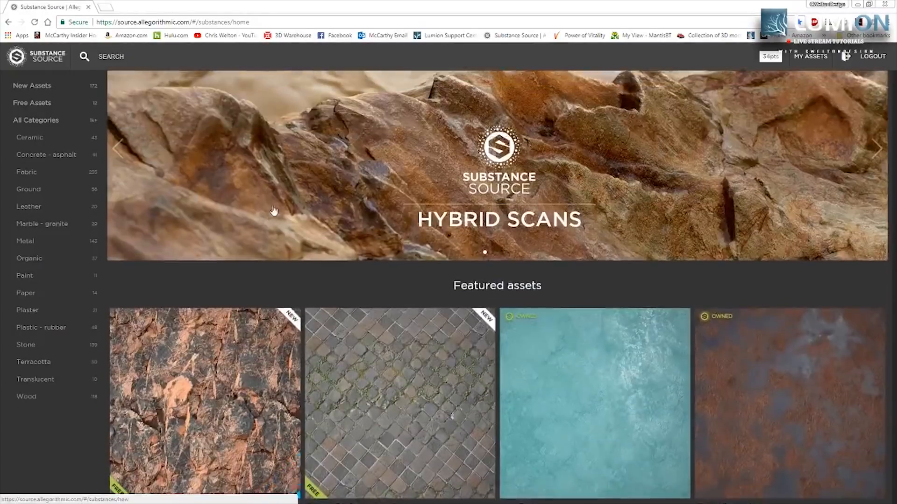
Step: View the free assets, and browse the materials in the Ground category
left_click(59, 108)
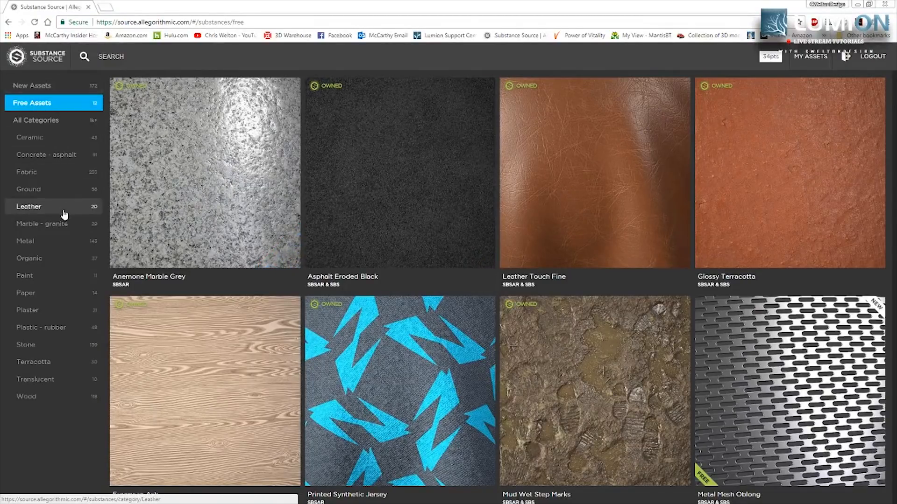
left_click(69, 195)
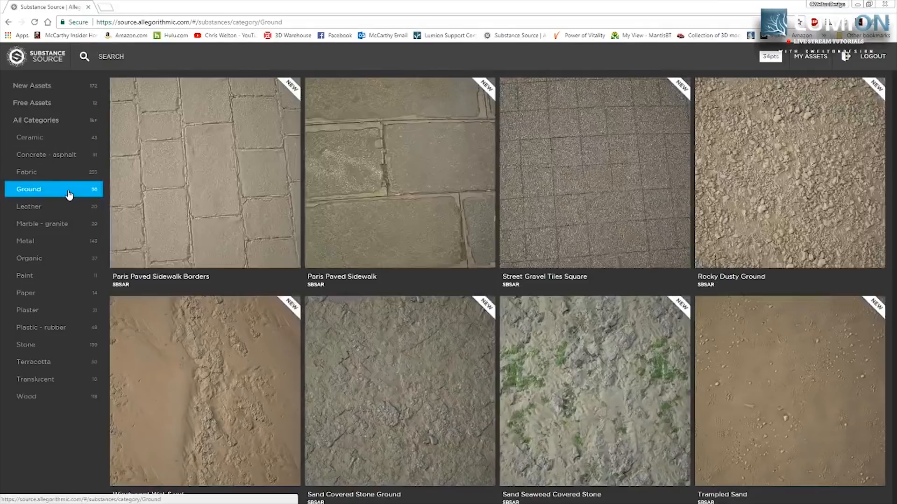
scroll(508, 251, "down", 6)
scroll(508, 251, "down", 8)
scroll(636, 322, "up", 11)
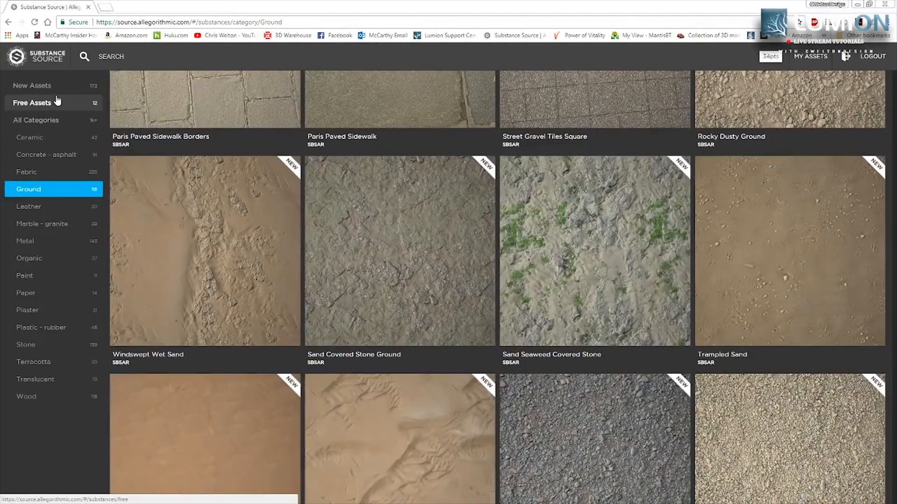
Step: Open the collection of owned assets and browse through its materials
left_click(811, 57)
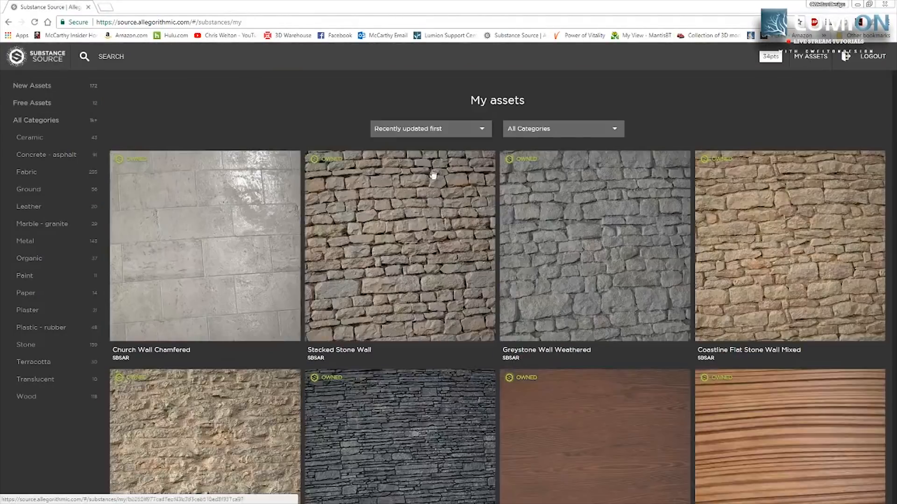
scroll(383, 226, "down", 10)
scroll(384, 226, "down", 18)
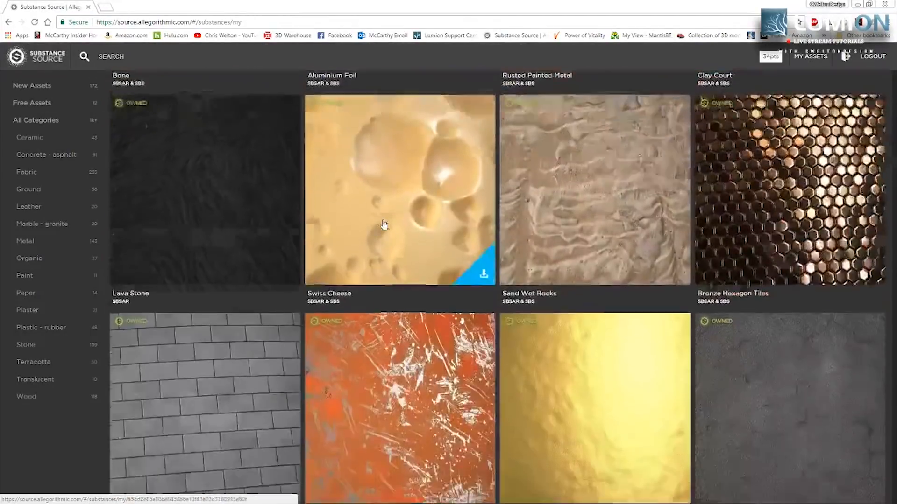
Step: Look over the owned materials once more, from the recently updated ones down to the older ones and back
scroll(473, 293, "up", 12)
scroll(473, 293, "up", 10)
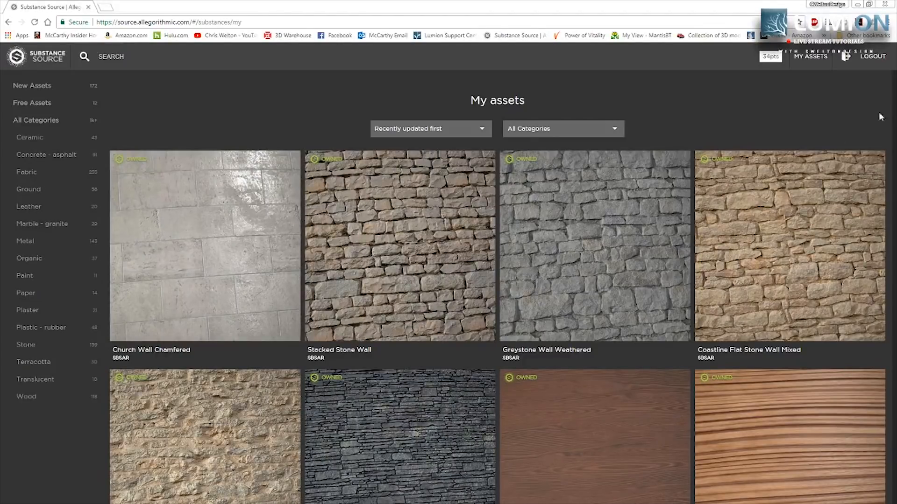
scroll(713, 182, "down", 10)
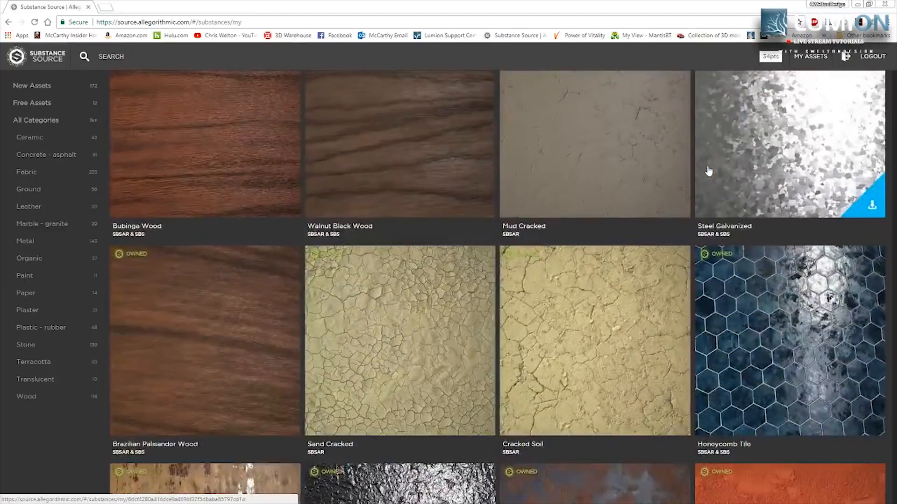
scroll(650, 180, "down", 10)
scroll(531, 155, "down", 5)
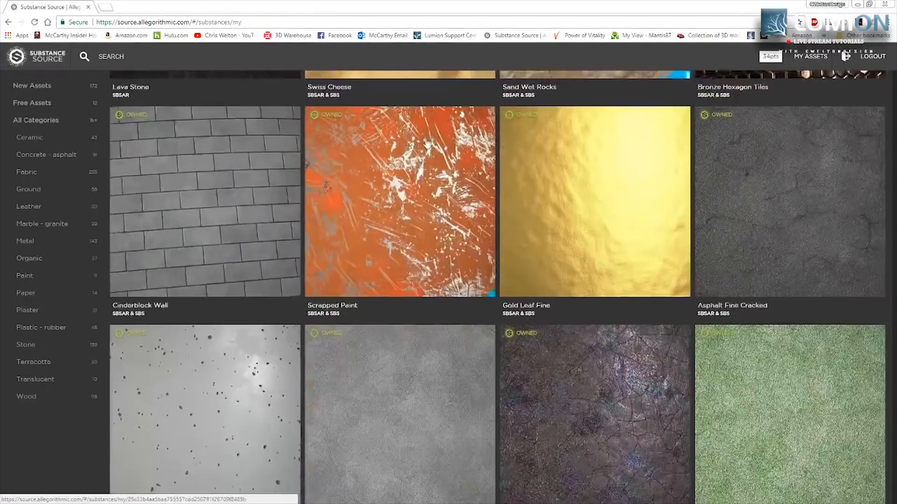
scroll(443, 149, "up", 20)
scroll(440, 159, "up", 2)
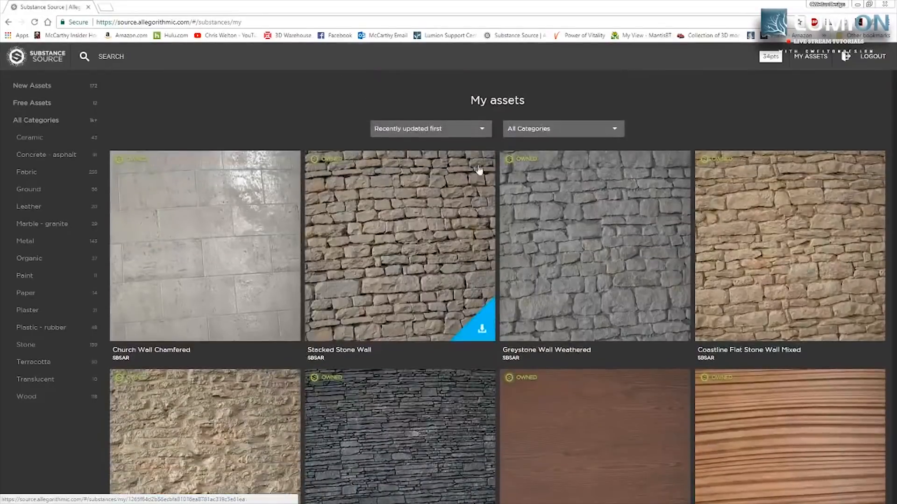
Step: Filter the owned assets by the Fabric category and browse the fabric materials
left_click(552, 132)
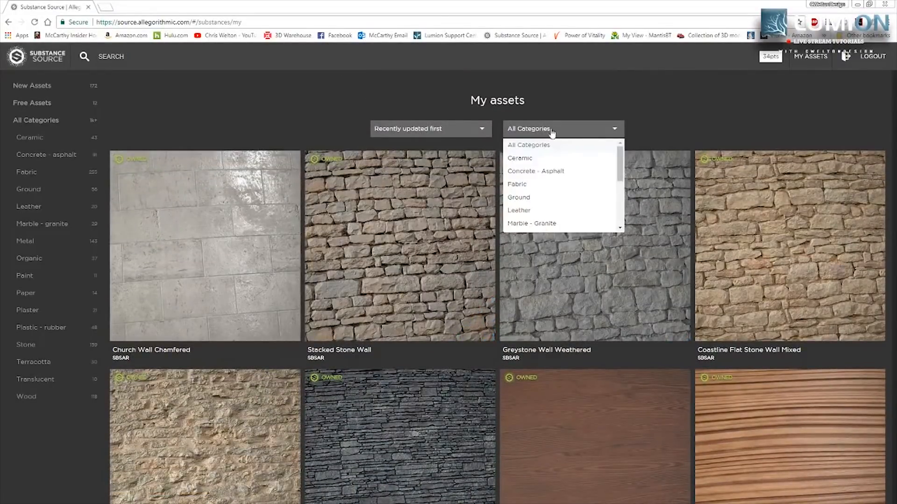
left_click(524, 183)
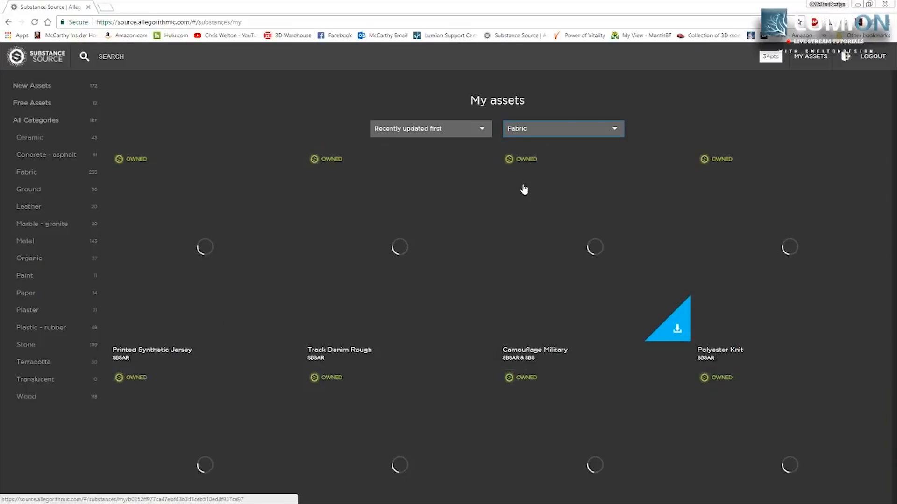
scroll(524, 189, "down", 9)
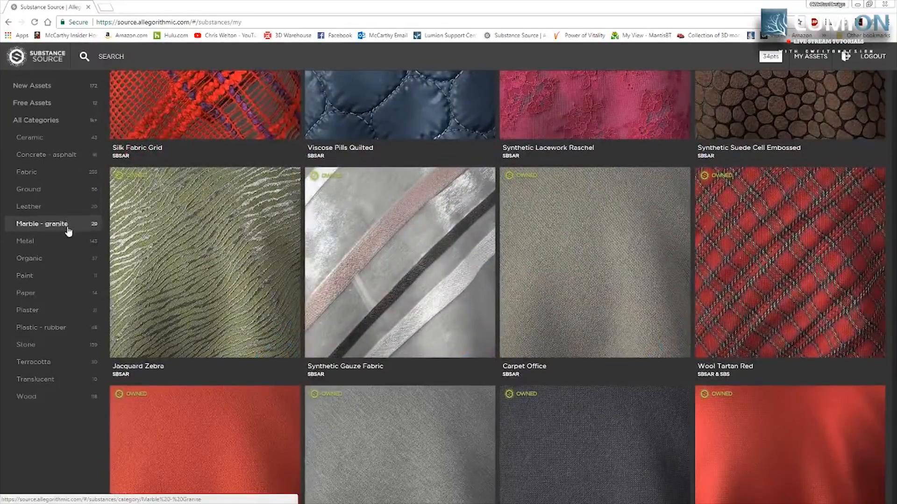
Step: View the library's Ground category, and browse the materials in the Metal category
left_click(68, 191)
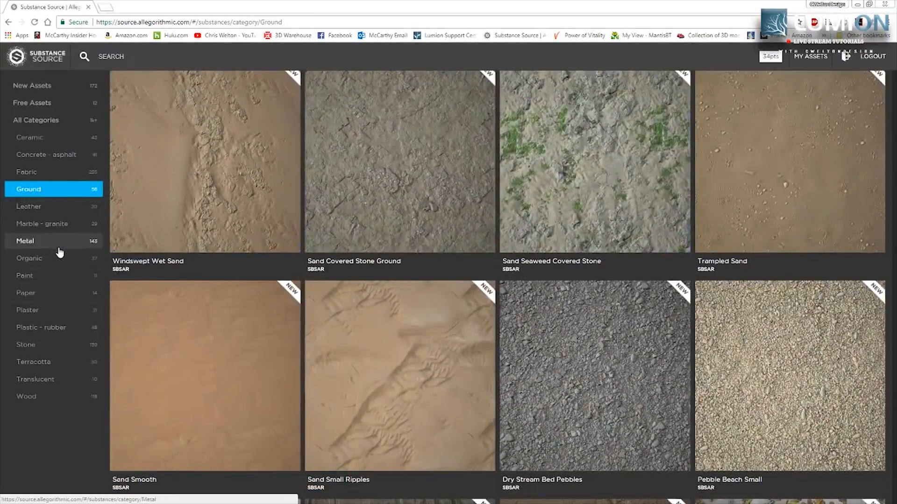
left_click(55, 243)
scroll(315, 191, "down", 10)
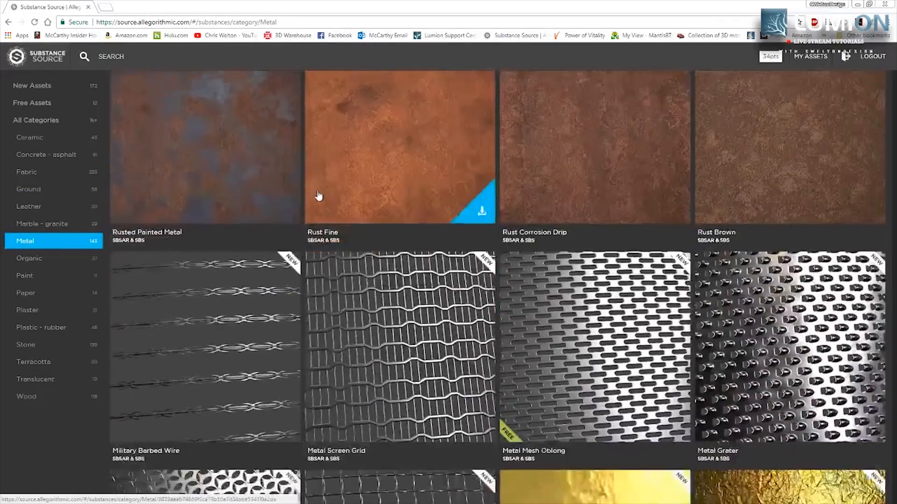
scroll(317, 195, "down", 10)
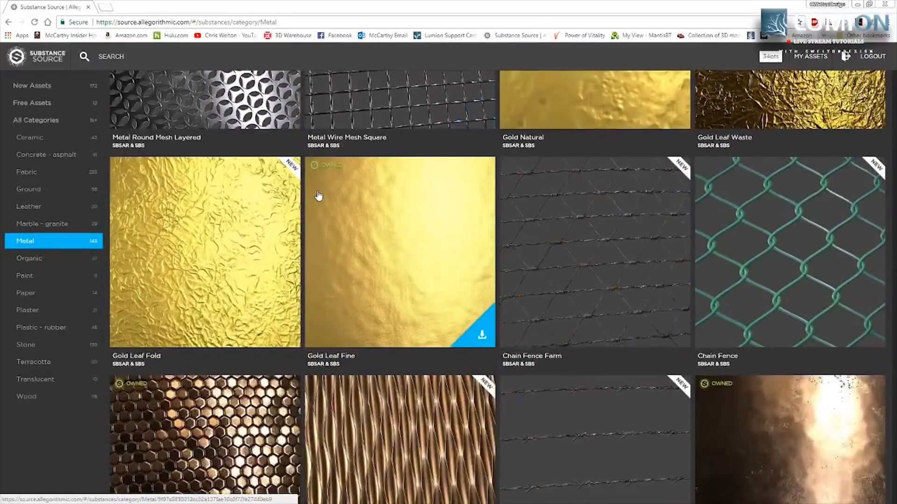
scroll(779, 279, "up", 3)
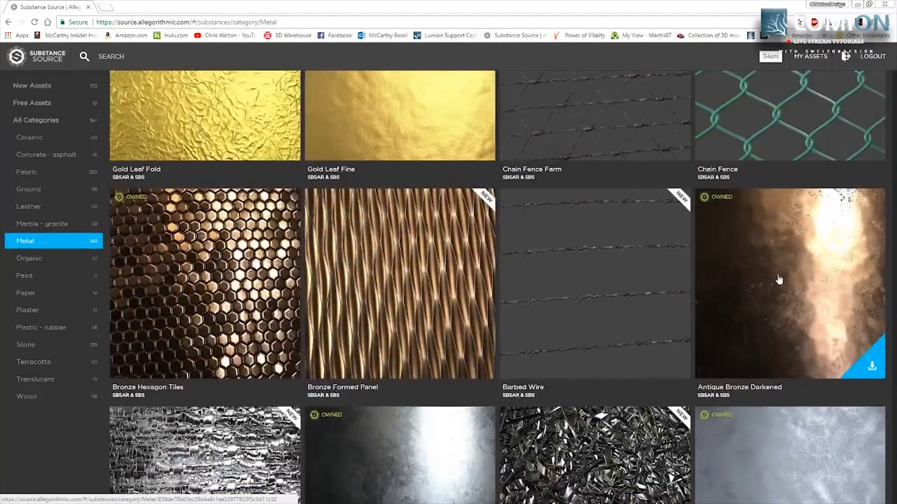
Step: Open the Antique Bronze Darkened material and compare its default preset's rendered preview with its texture maps
left_click(815, 253)
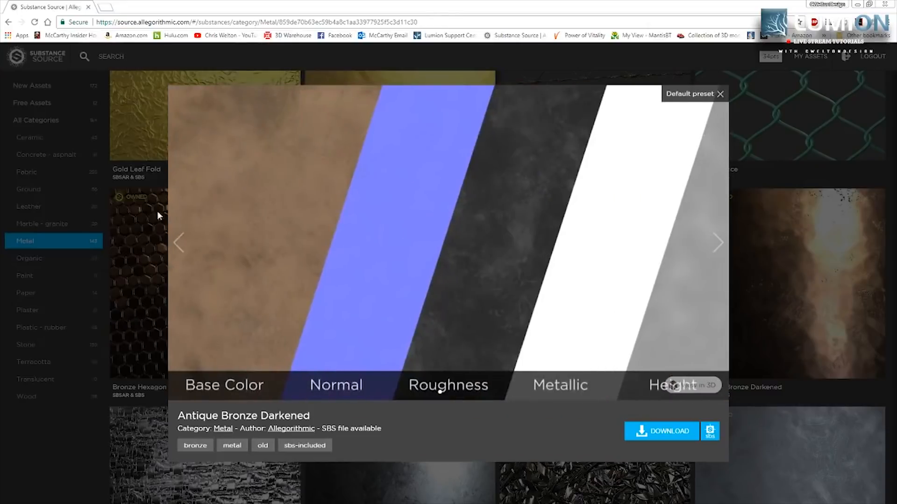
left_click(179, 243)
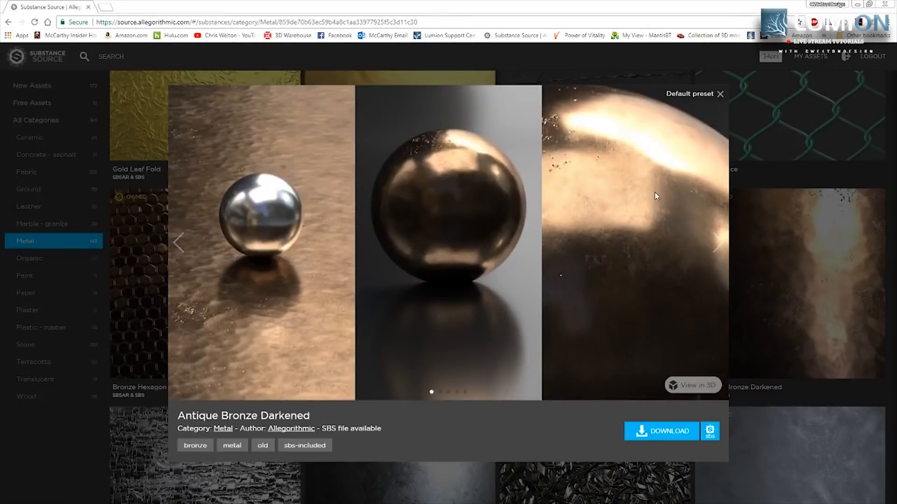
left_click(717, 242)
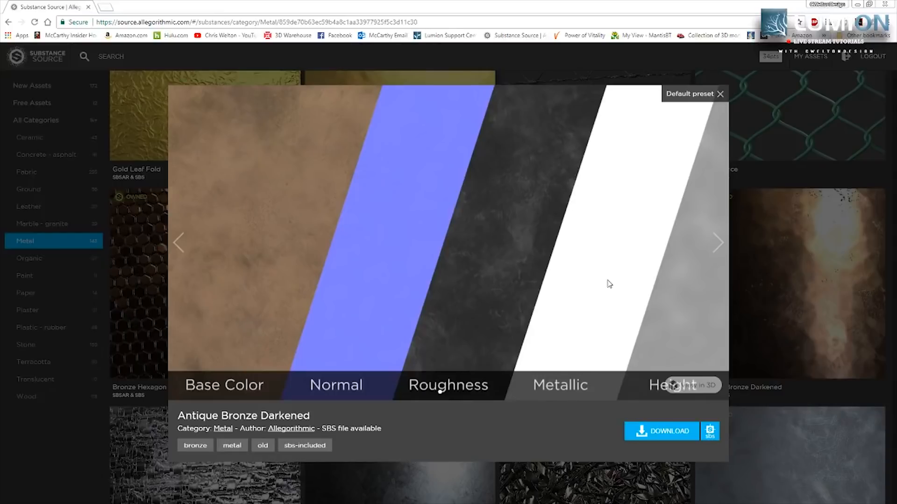
Step: Look through the other presets of Antique Bronze Darkened, including Clean Bronze Damage and Dusty Antique, and close the preview
left_click(717, 246)
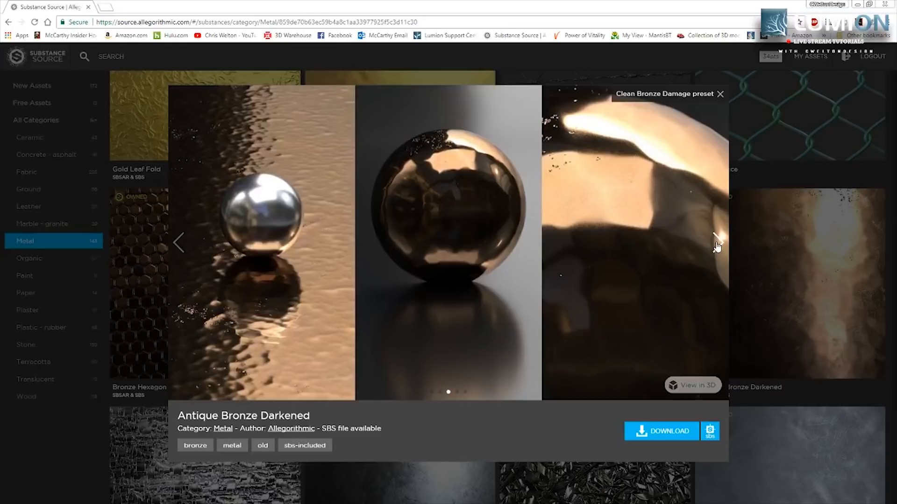
left_click(717, 245)
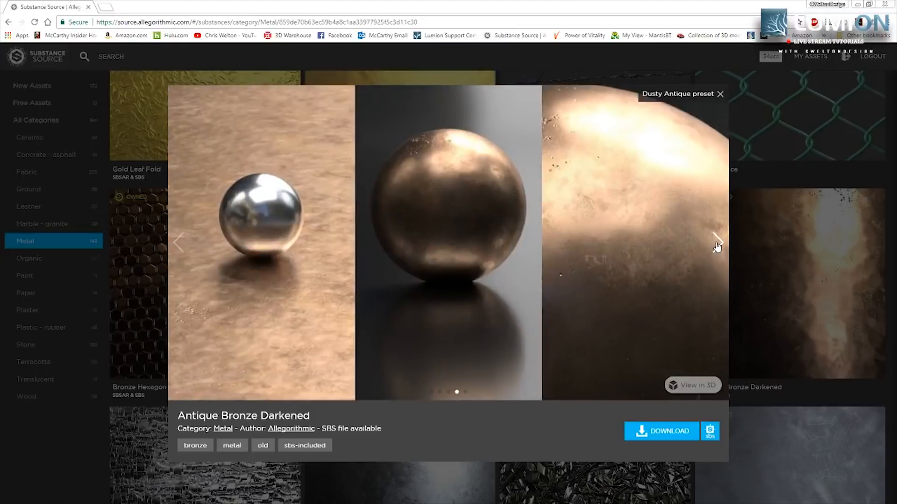
left_click(717, 245)
left_click(786, 231)
Step: Reopen Antique Bronze Darkened, examine its base color, normal, roughness, metallic and height maps, and close it
left_click(784, 238)
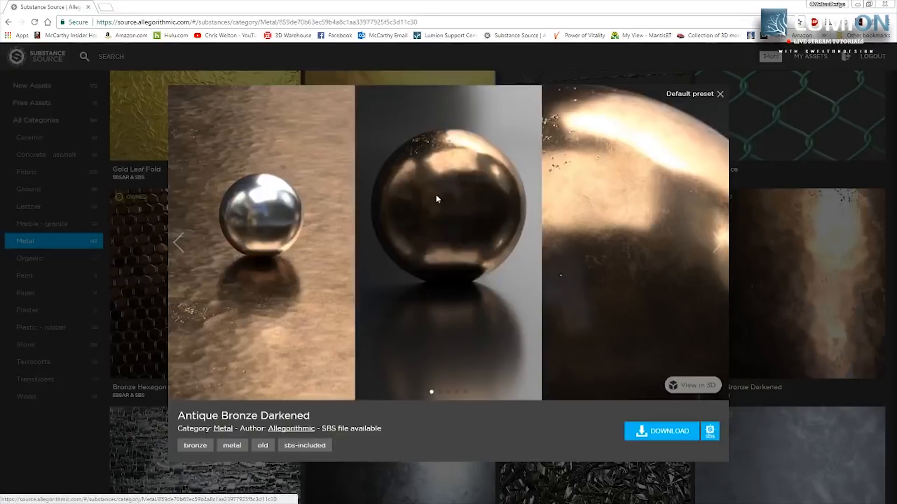
left_click(717, 242)
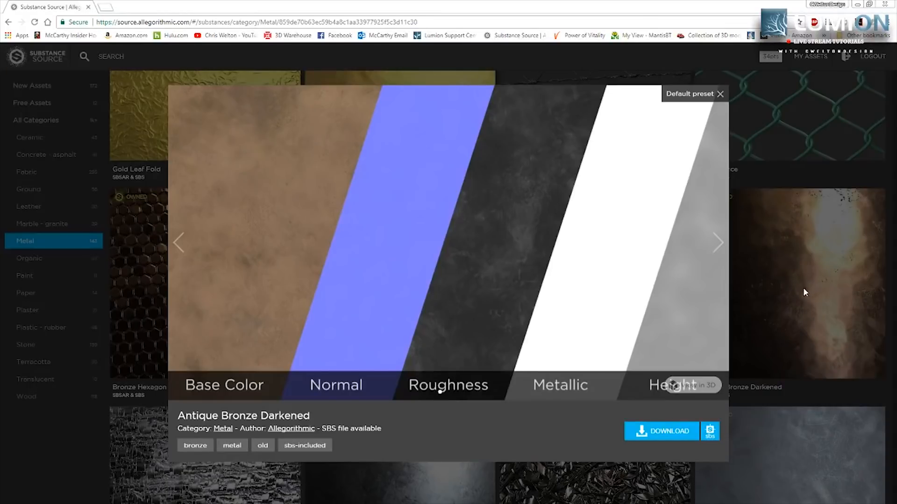
left_click(814, 248)
Step: Look over more of the Metal materials, and browse the materials in the Wood category
scroll(777, 263, "down", 6)
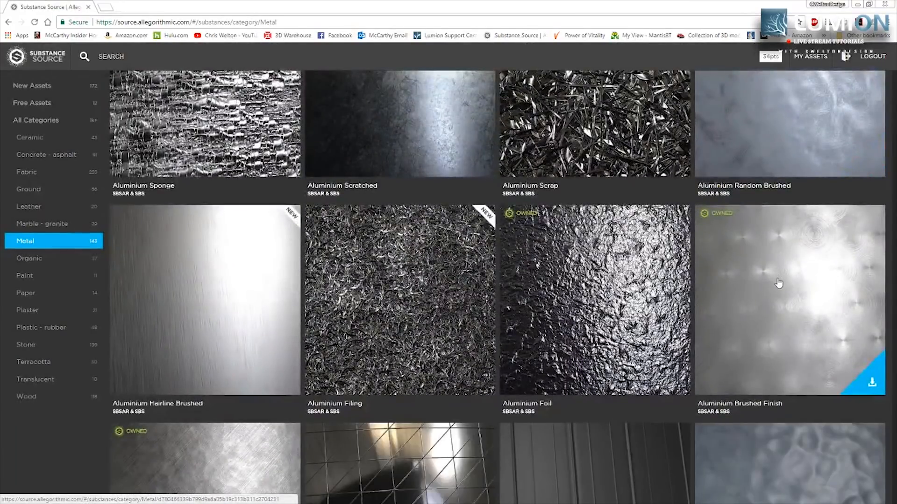
scroll(719, 253, "down", 9)
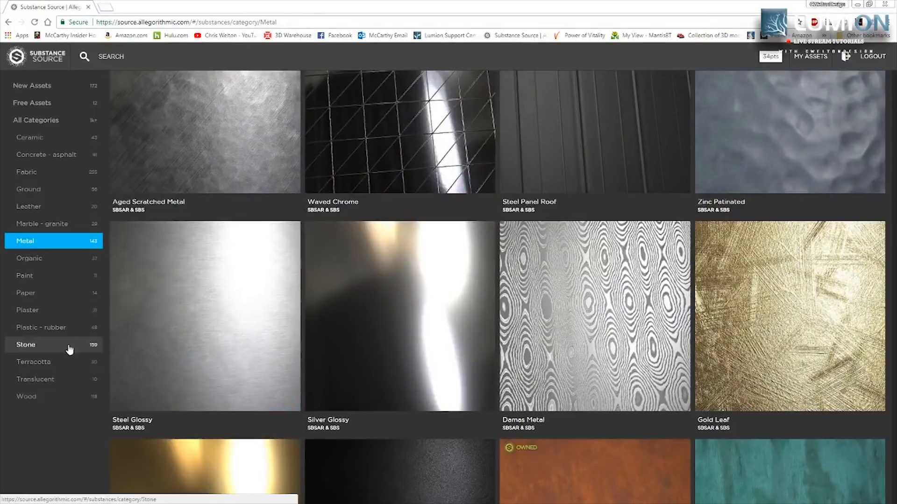
left_click(56, 395)
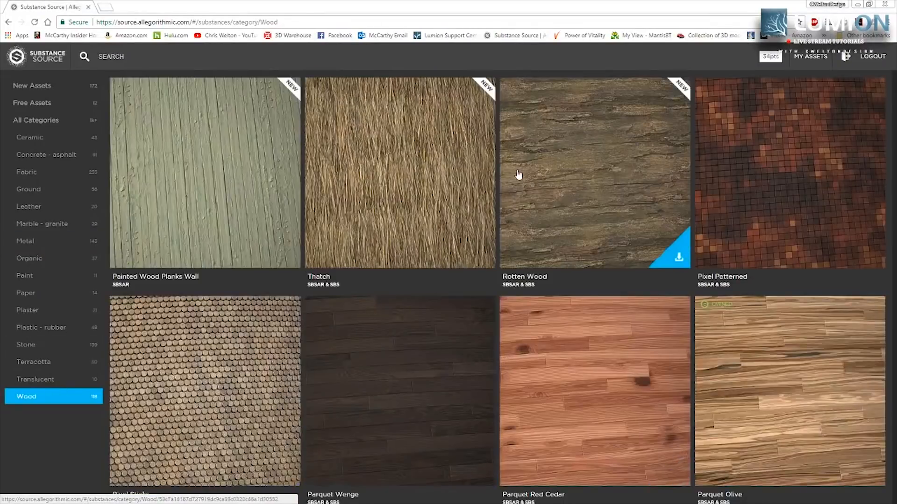
scroll(519, 175, "down", 15)
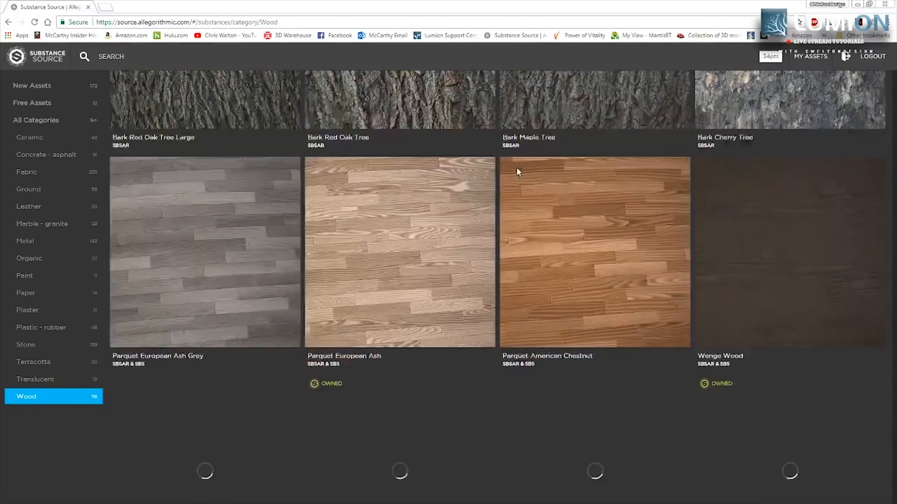
scroll(518, 173, "down", 20)
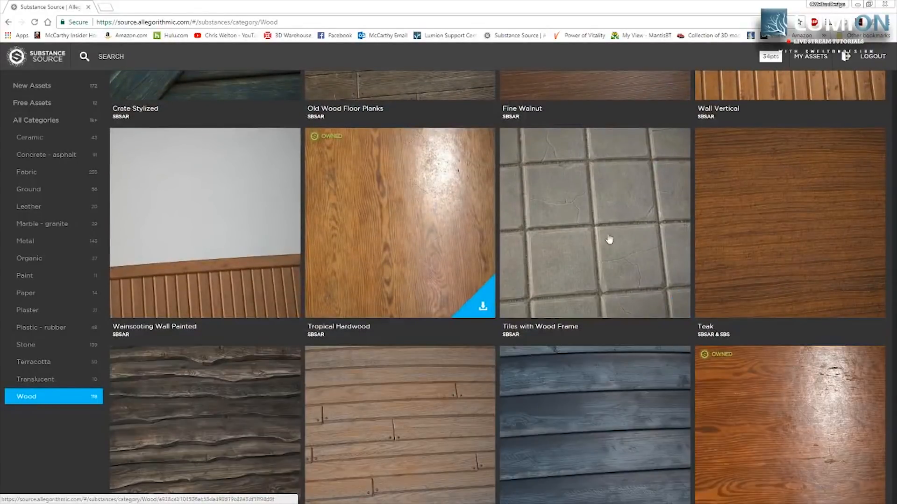
scroll(868, 362, "down", 5)
scroll(747, 262, "up", 3)
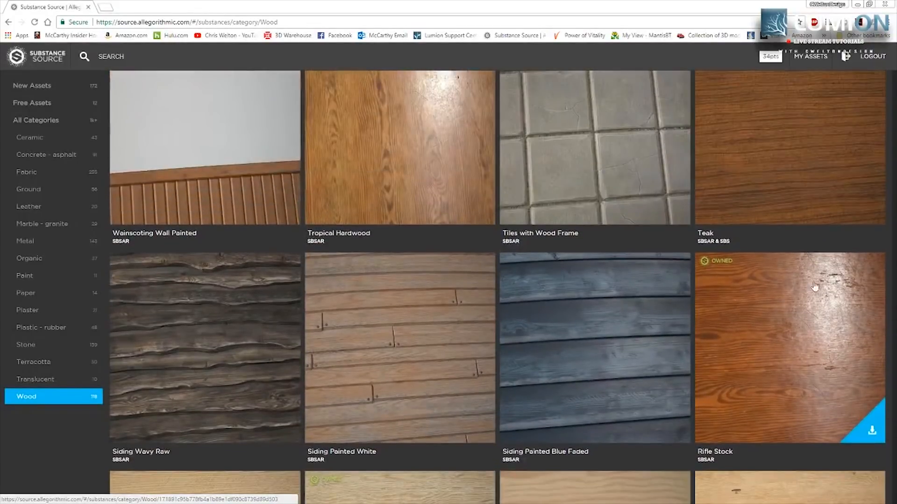
Step: Open the Rifle Stock wood material and compare its rendered preview with its texture maps
left_click(821, 301)
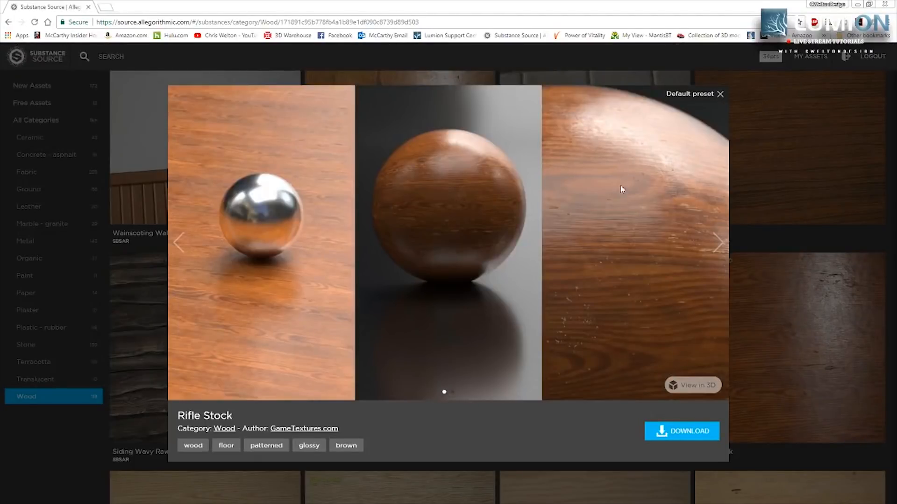
left_click(715, 241)
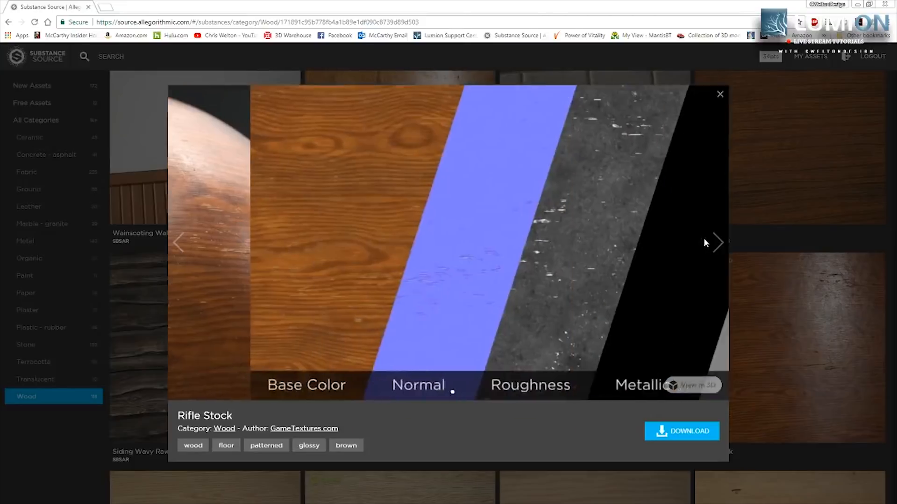
left_click(182, 251)
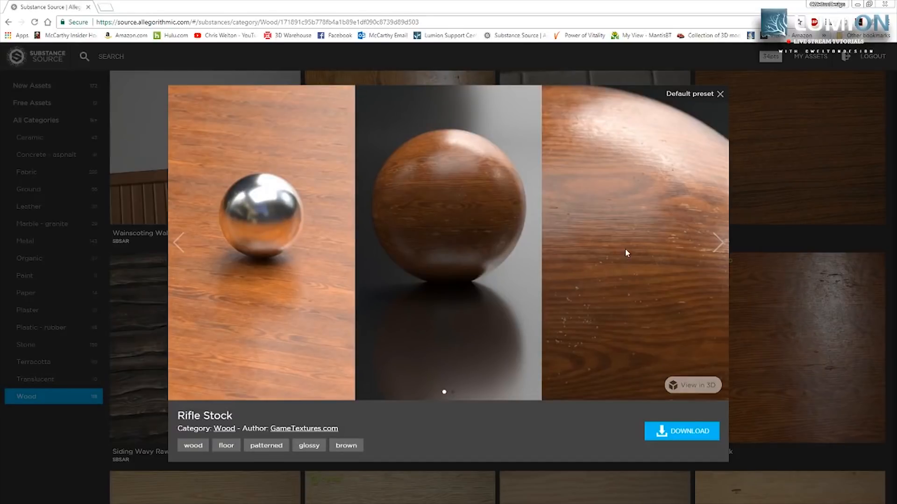
left_click(718, 242)
left_click(718, 247)
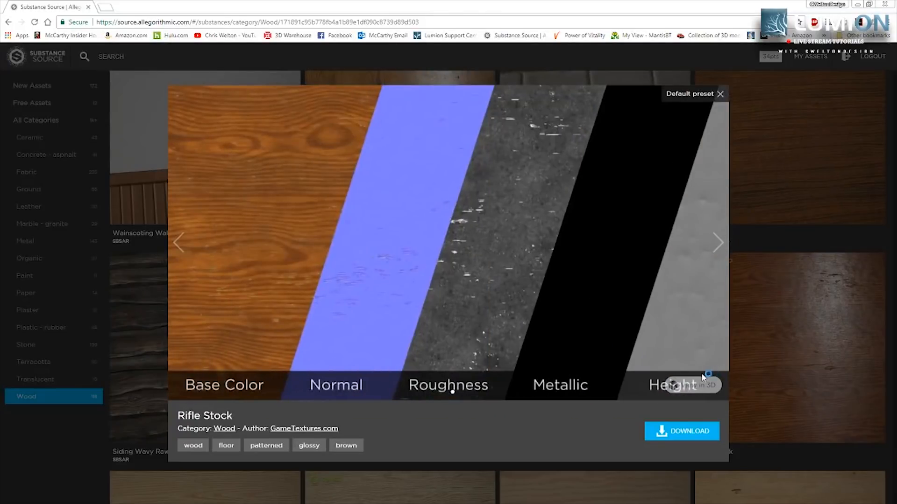
left_click(172, 235)
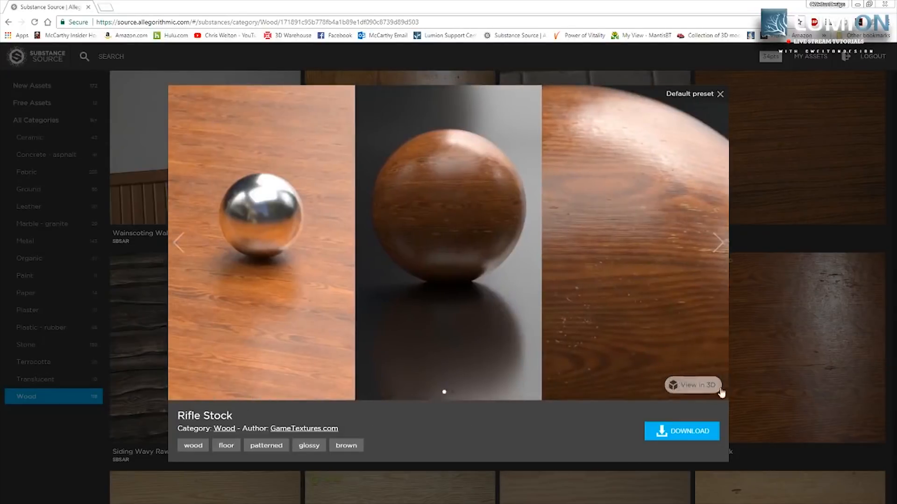
Step: View the Rifle Stock material in 3D, examine it from different angles and distances, and close the preview
left_click(687, 390)
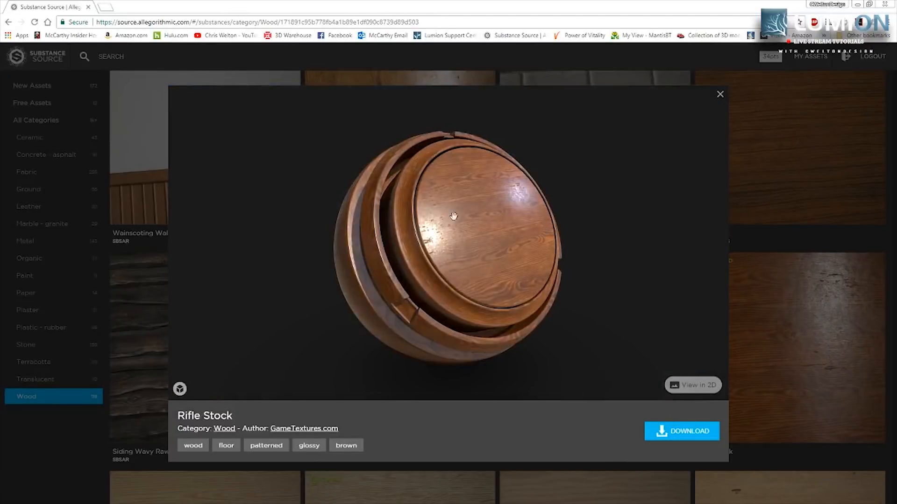
left_click_drag(471, 265, 593, 208)
scroll(438, 229, "up", 3)
scroll(460, 215, "down", 5)
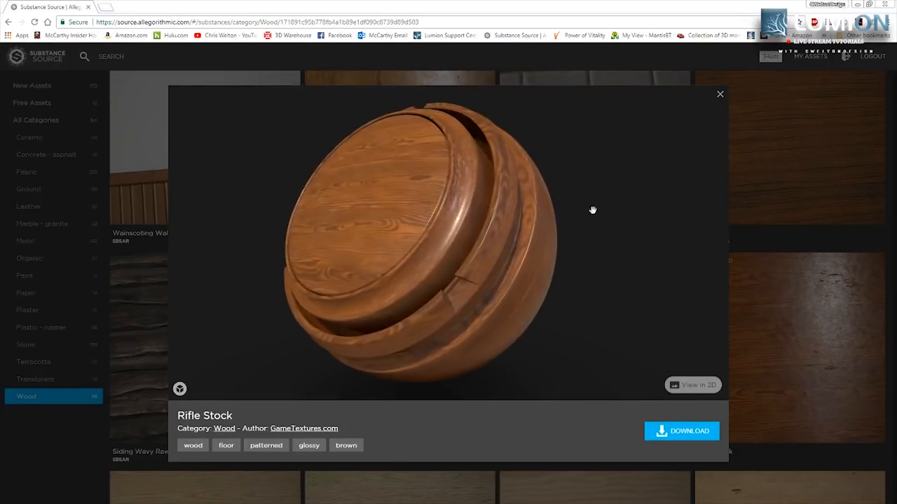
left_click(791, 185)
Step: Open the Siding Wavy Raw material in 3D, examine its surface relief up close and at different angles, and close it
left_click(234, 316)
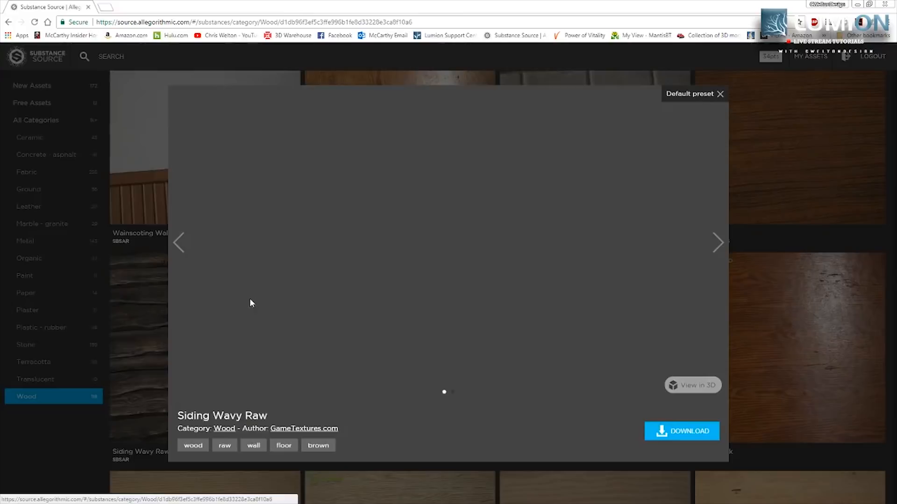
left_click(694, 387)
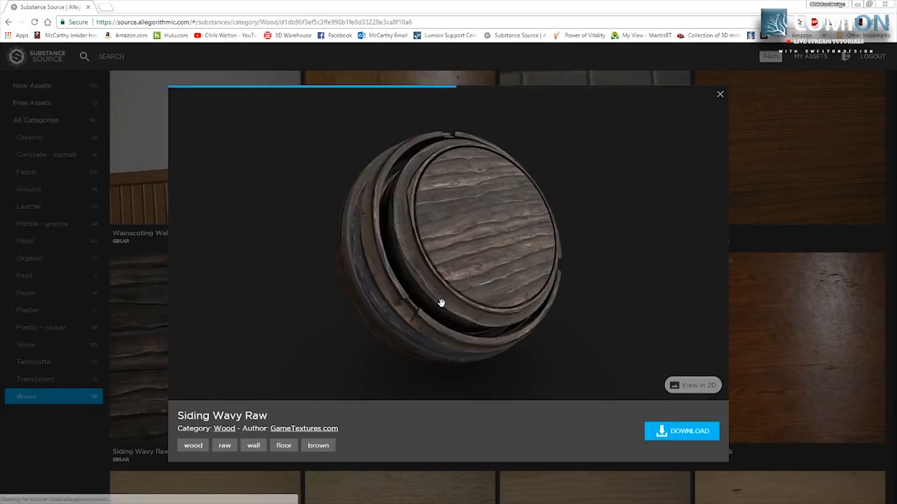
left_click_drag(462, 270, 435, 204)
scroll(435, 204, "up", 6)
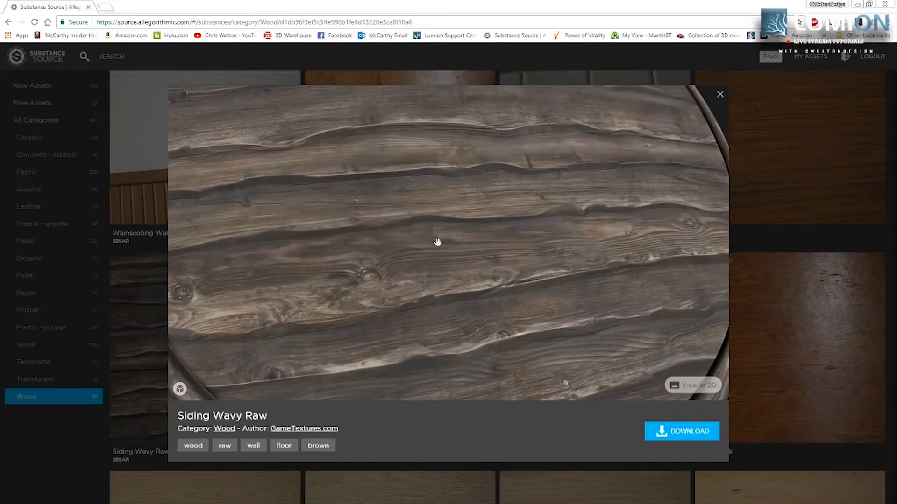
left_click_drag(437, 231, 440, 198)
scroll(452, 251, "down", 5)
scroll(382, 224, "up", 5)
scroll(463, 227, "down", 4)
scroll(418, 188, "up", 3)
left_click(761, 200)
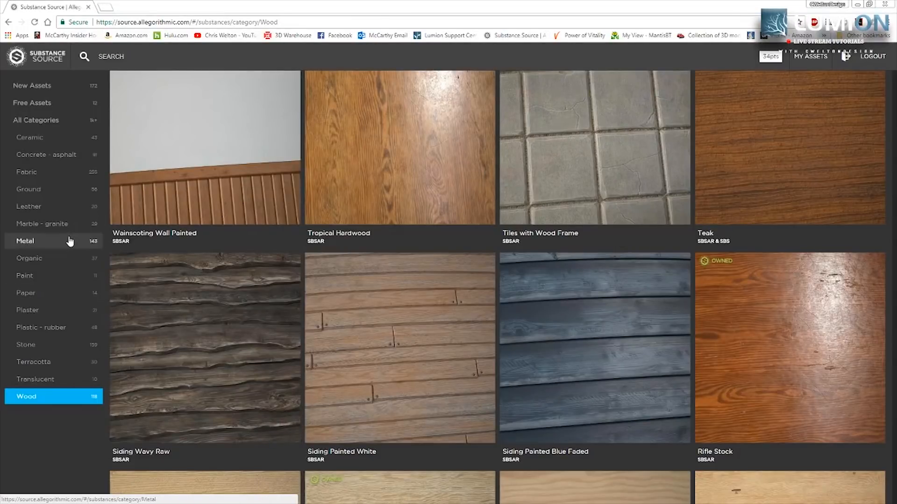
Step: Browse the materials in the Marble - granite category
left_click(18, 241)
left_click(72, 229)
scroll(673, 253, "down", 5)
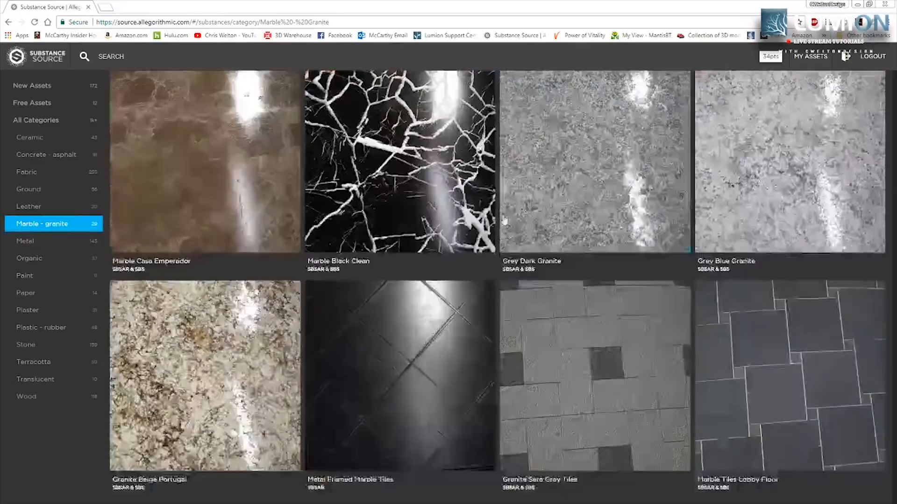
scroll(762, 159, "up", 4)
scroll(686, 233, "down", 5)
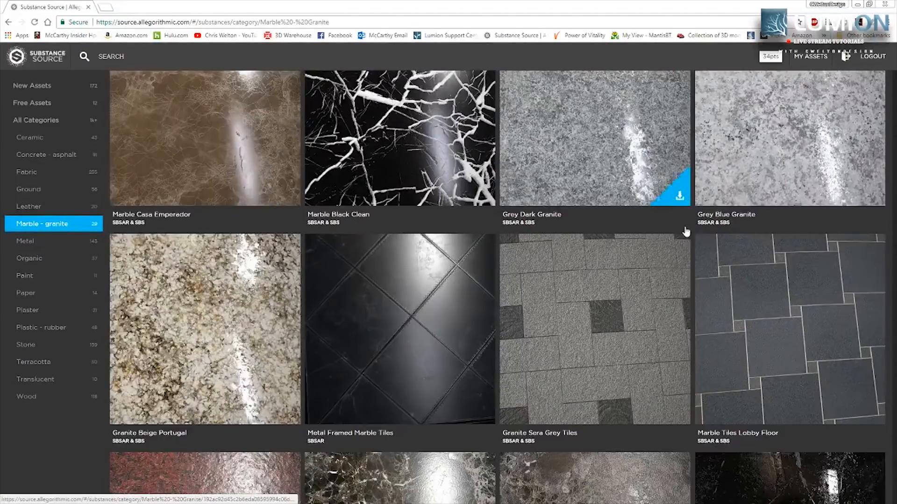
scroll(685, 232, "up", 4)
scroll(685, 232, "down", 4)
scroll(767, 260, "up", 4)
Step: Inspect the Languedoc Marble material's texture maps and its 3D preview from different angles and distances, and close it
left_click(794, 140)
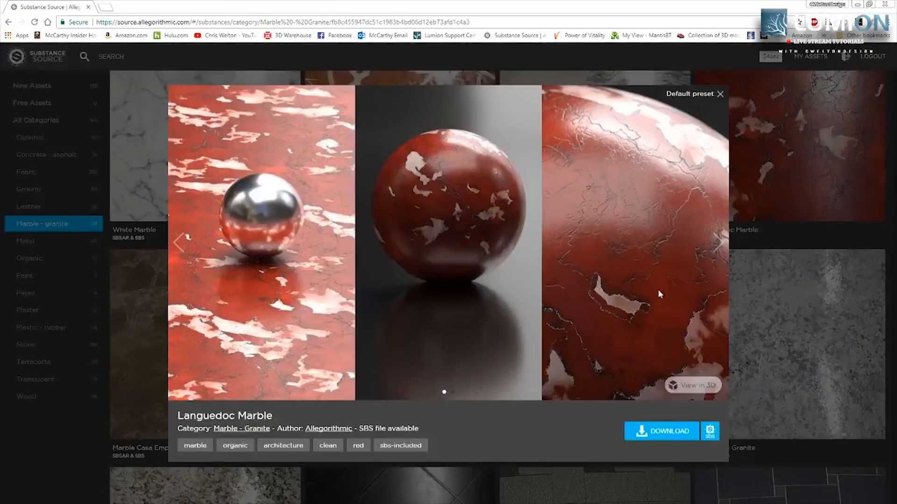
left_click(718, 242)
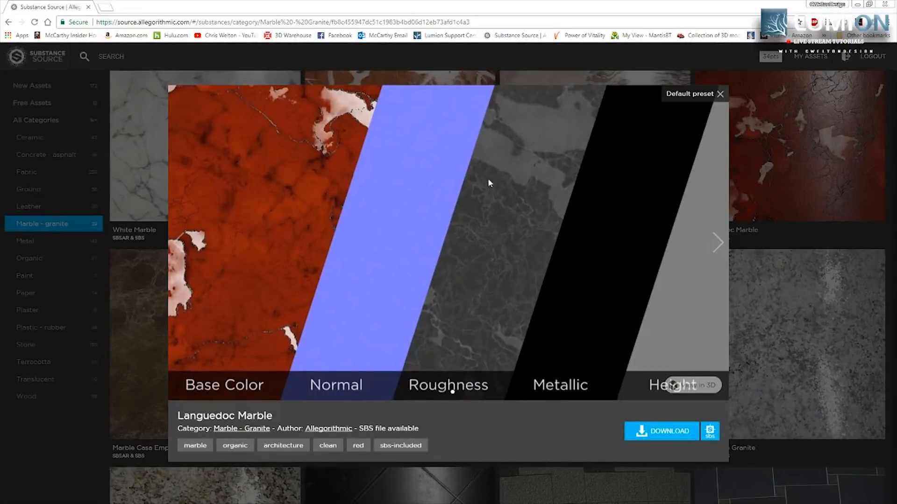
left_click(691, 386)
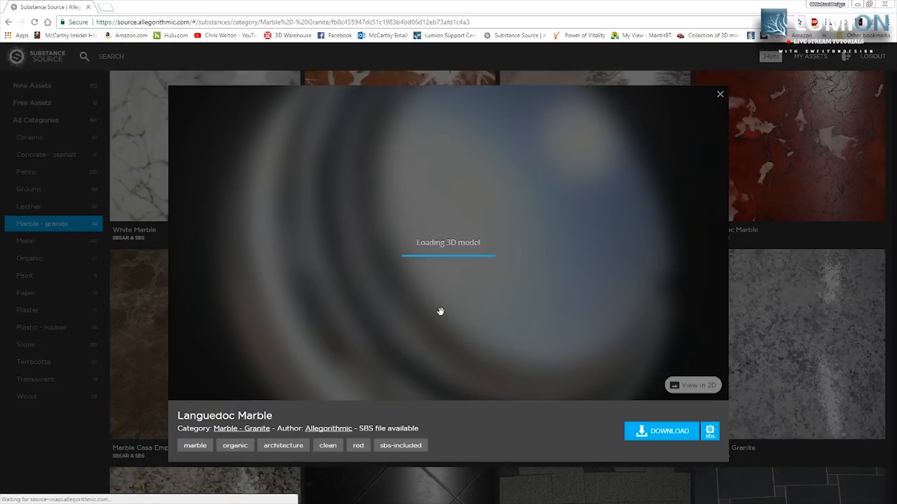
scroll(453, 220, "up", 6)
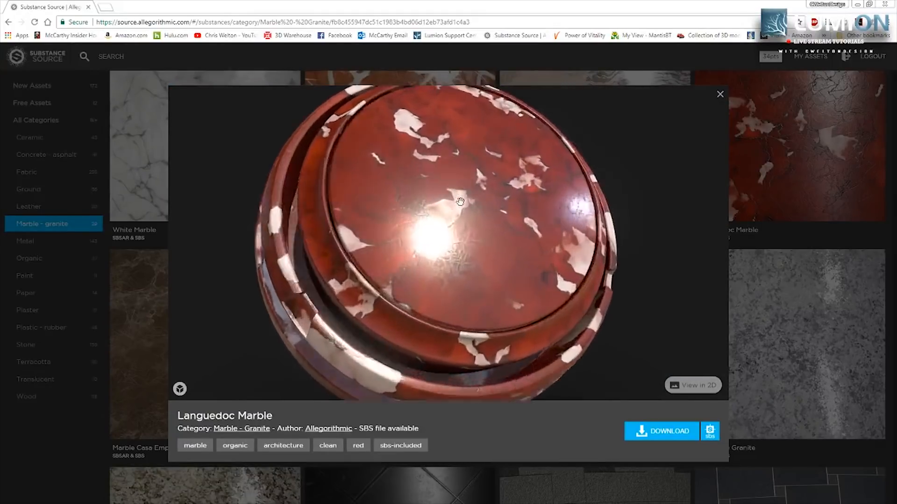
left_click_drag(479, 252, 434, 226)
scroll(441, 218, "down", 5)
scroll(453, 228, "up", 4)
left_click(776, 181)
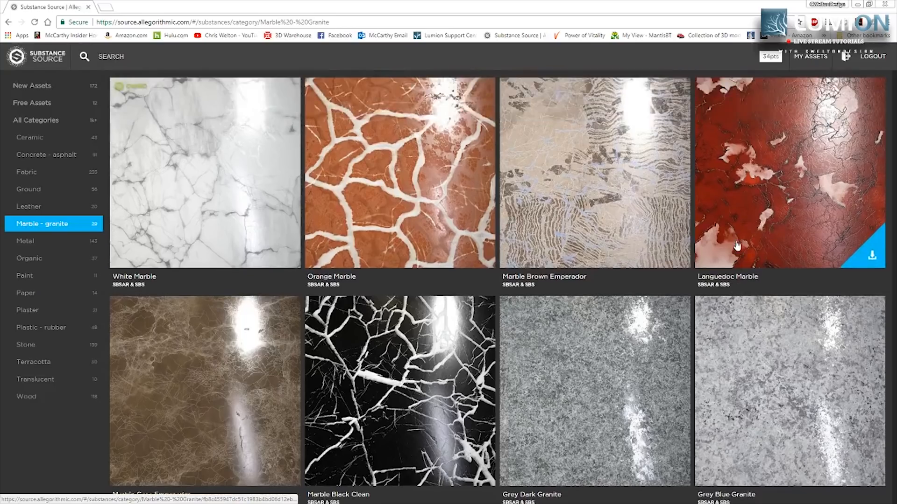
Step: Browse the Ground category down to the owned mud, gravel and sand materials
left_click(78, 189)
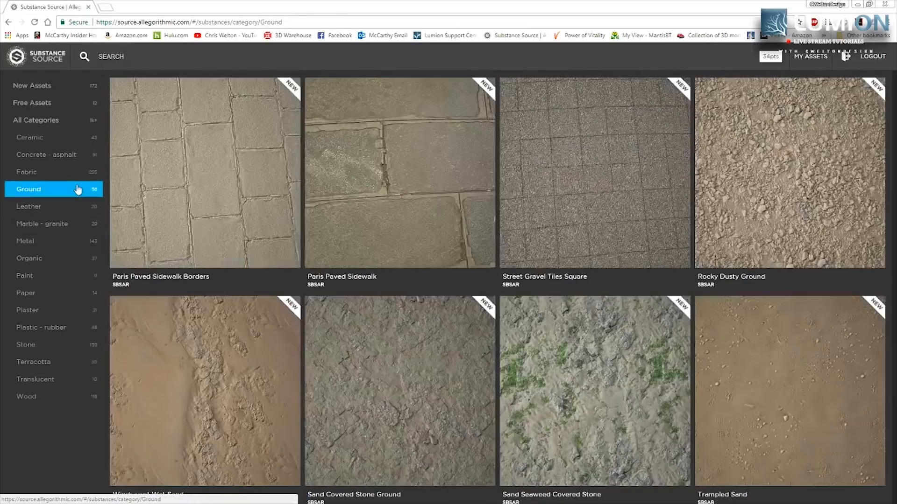
scroll(405, 195, "down", 5)
scroll(408, 198, "down", 20)
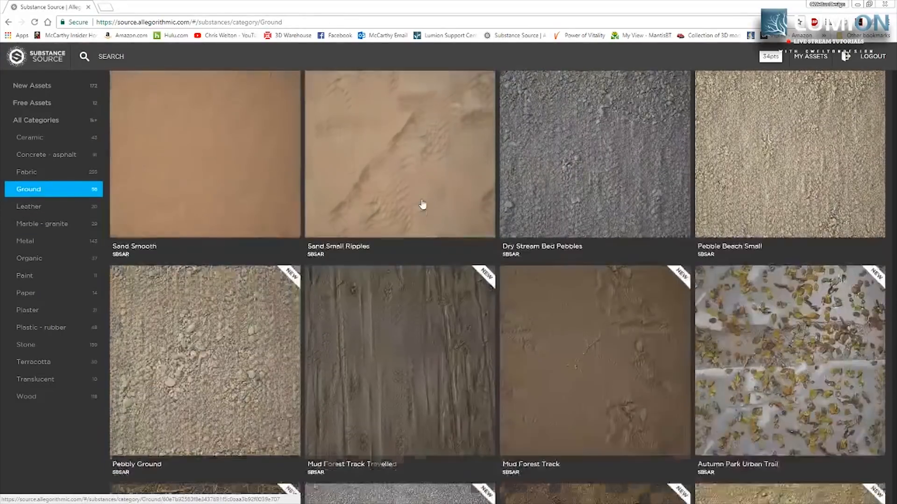
scroll(423, 208, "down", 15)
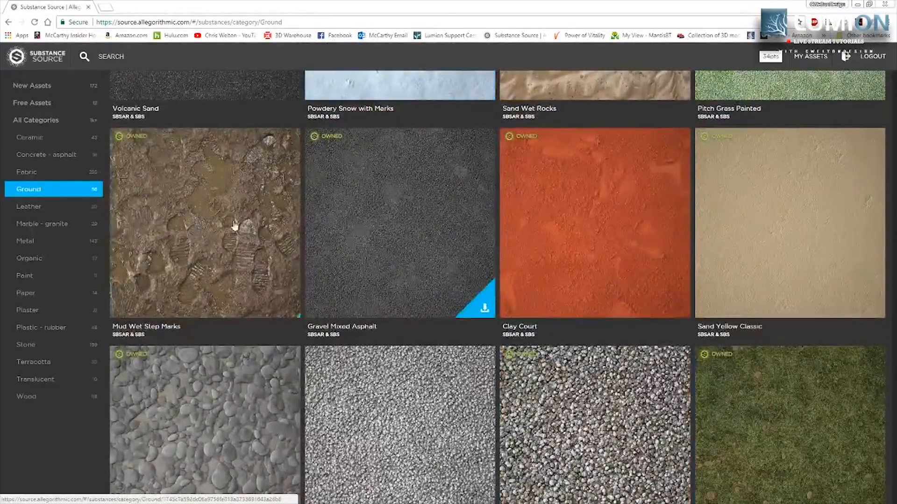
Step: Open the Mud Wet Step Marks material and compare its rendered preview with its texture maps
left_click(208, 209)
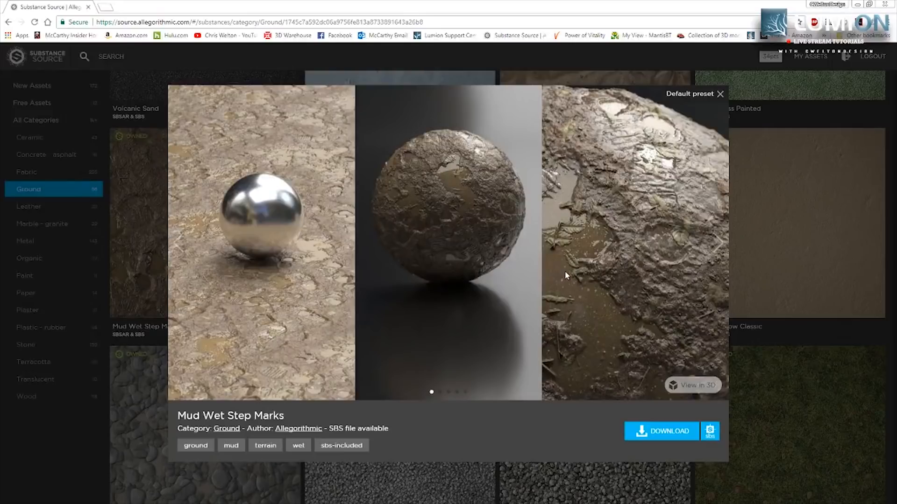
left_click(716, 248)
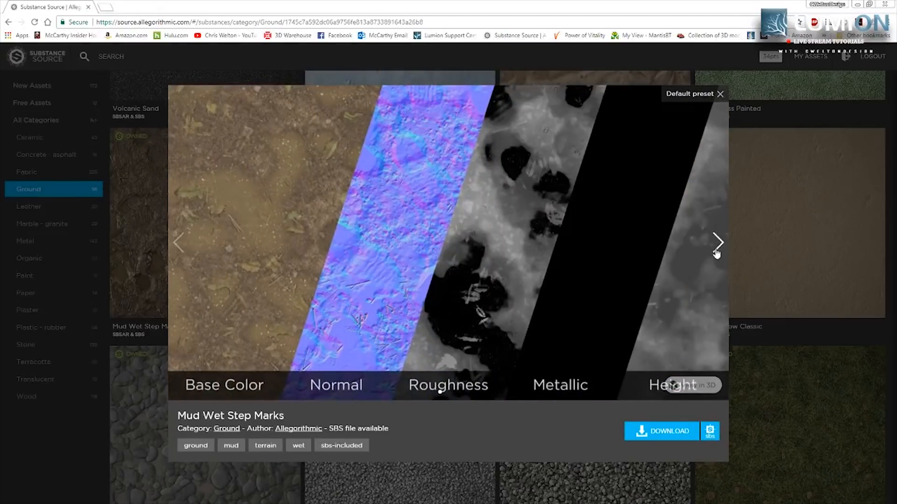
left_click(715, 251)
left_click(195, 250)
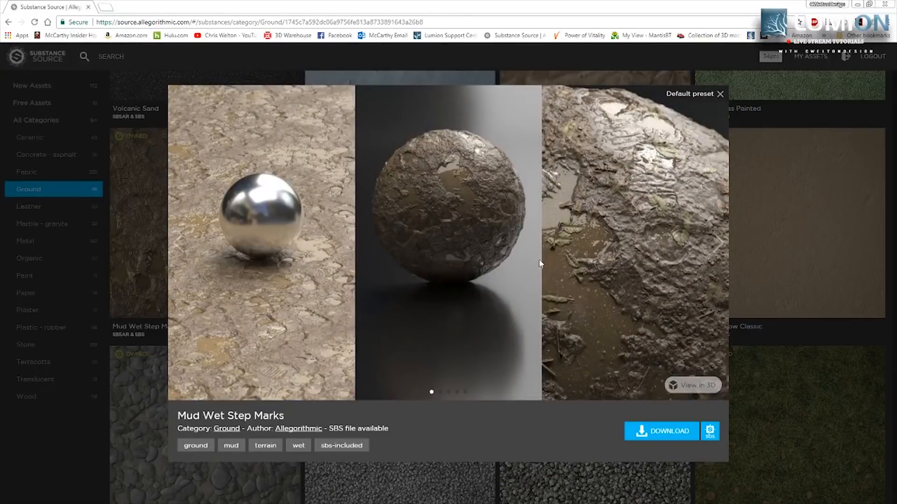
left_click(717, 247)
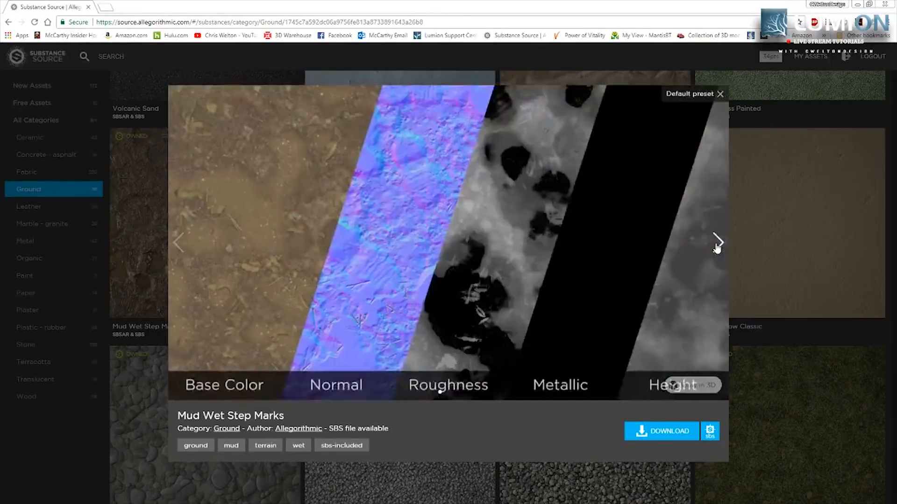
left_click(717, 247)
Step: View the Mud Wet Step Marks material in 3D and examine its footprints and wet areas from different angles and distances
left_click(686, 385)
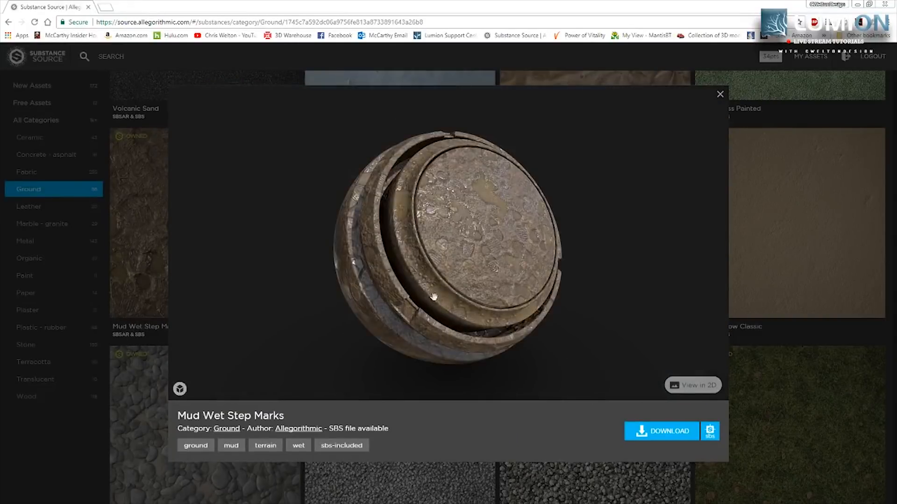
left_click_drag(454, 265, 421, 306)
scroll(436, 250, "up", 5)
left_click_drag(437, 253, 419, 228)
scroll(346, 240, "down", 5)
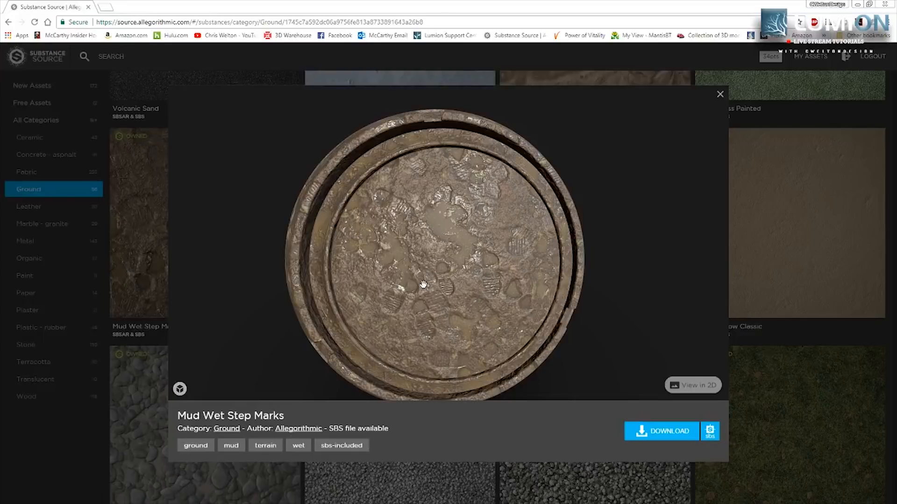
left_click_drag(423, 284, 414, 262)
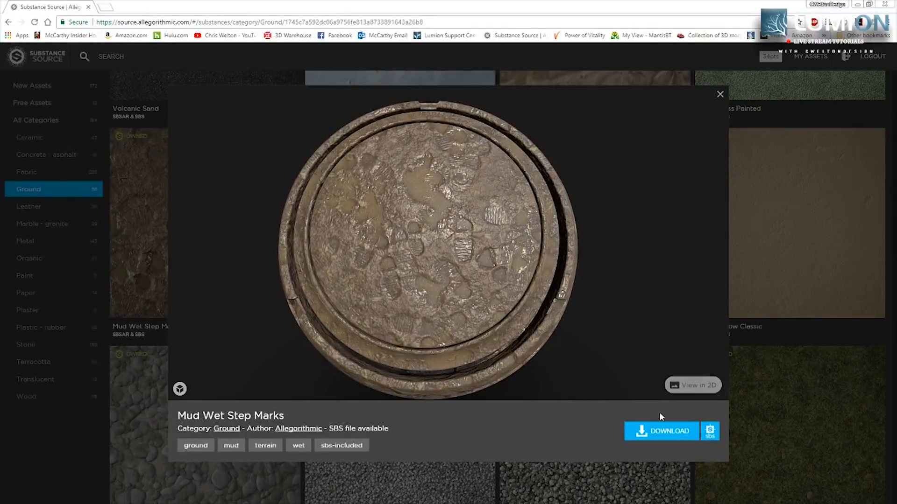
Step: Download Mud Wet Step Marks to the Desktop as the Substance Archive mud_wet_step_marks, and close the material preview
left_click(659, 432)
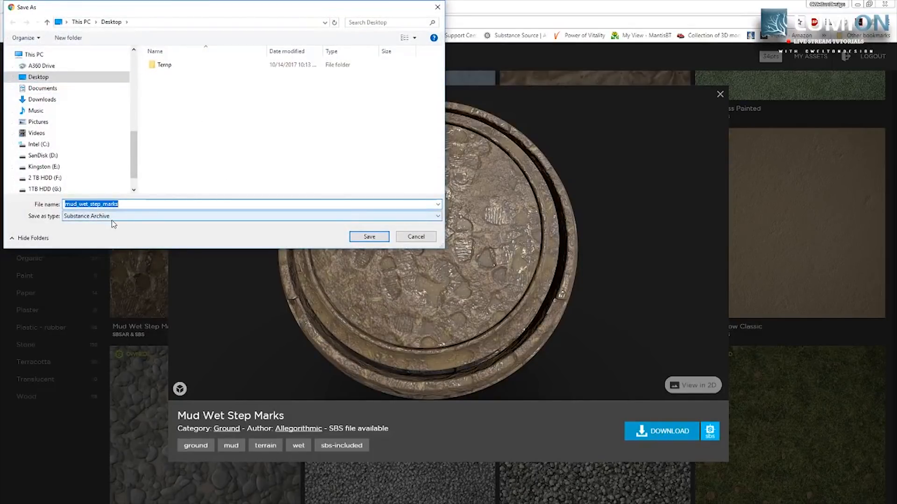
left_click(136, 217)
left_click(141, 216)
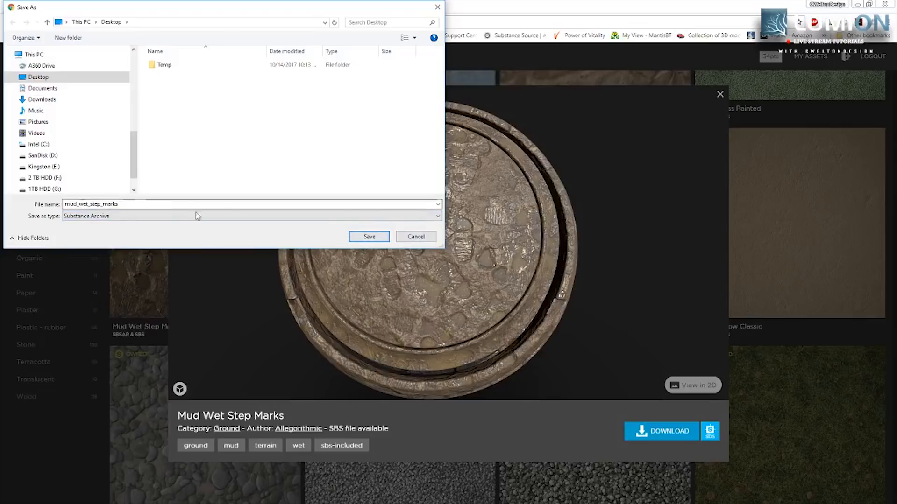
left_click(367, 238)
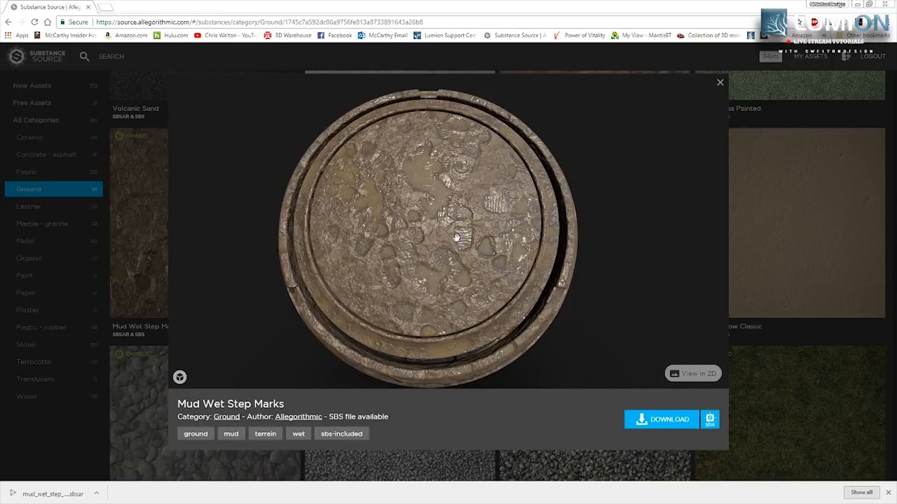
mouse_move(457, 237)
left_mouse_down()
mouse_move(448, 244)
mouse_move(457, 253)
left_mouse_up()
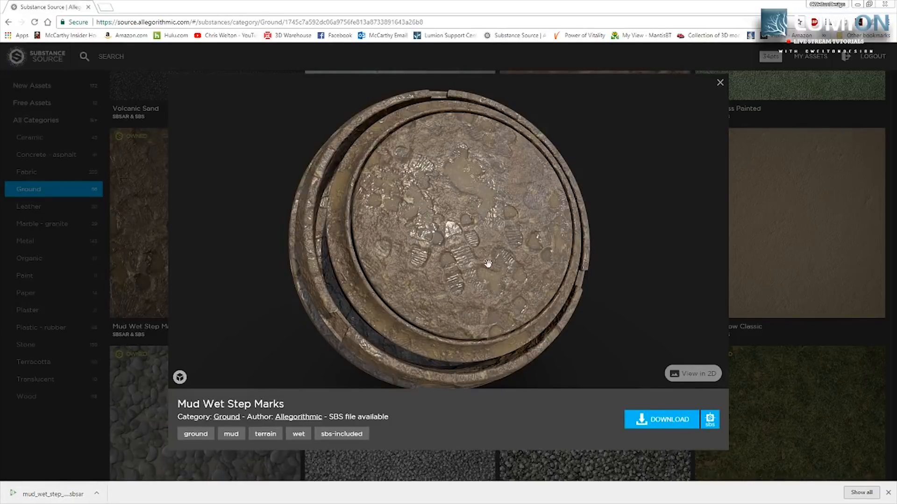
left_click(775, 170)
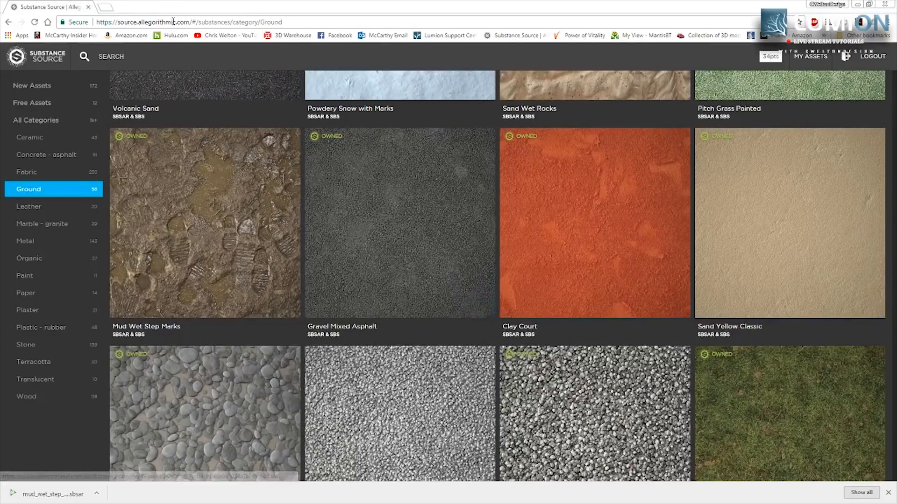
Step: Open the allegorithmic.com site in a new browser tab and go to the Substance Player product page
left_click(103, 6)
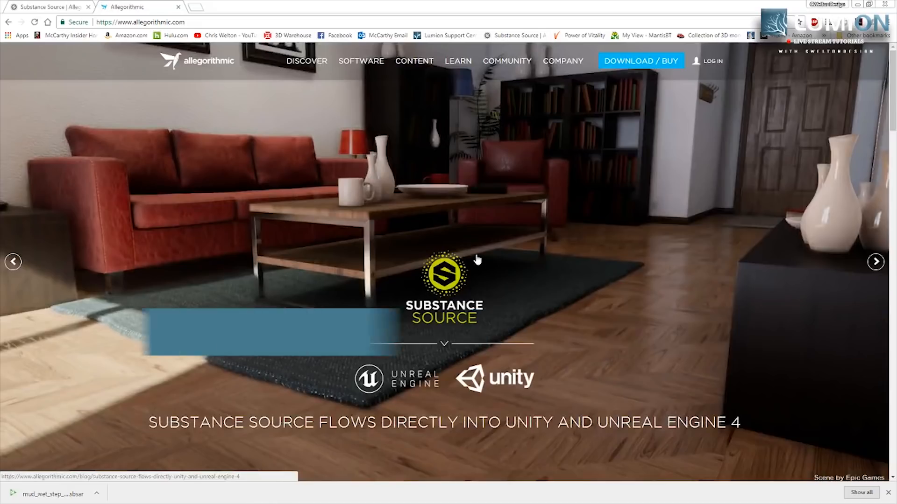
mouse_move(353, 68)
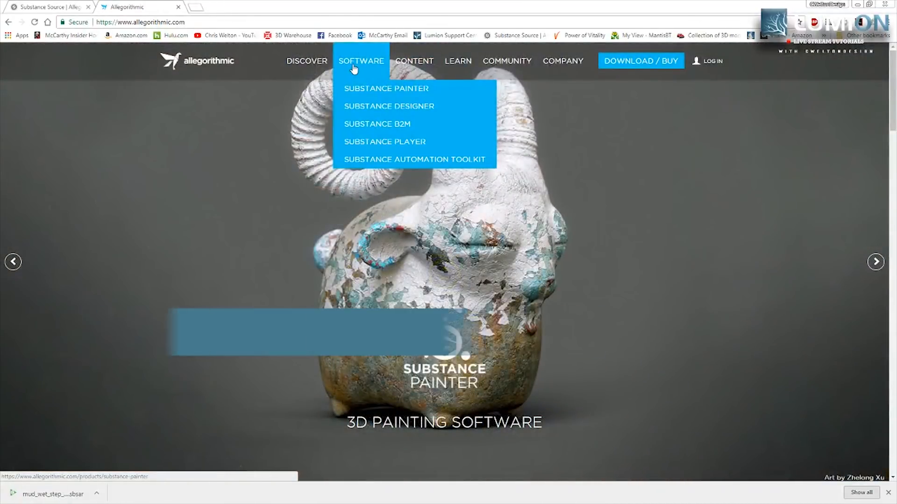
left_click(390, 143)
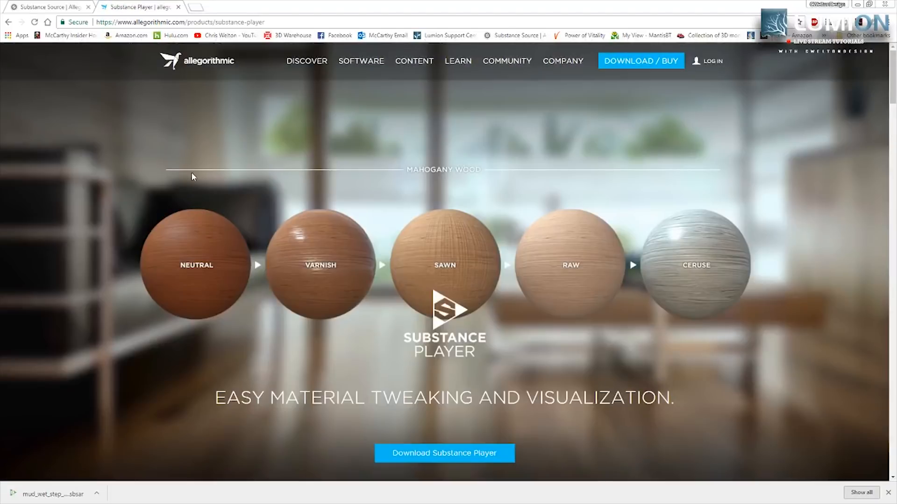
Step: Look through the Substance Player page, including the Easy Substance Tweaking section and the fabric parameter demo
scroll(192, 173, "down", 3)
scroll(191, 179, "down", 6)
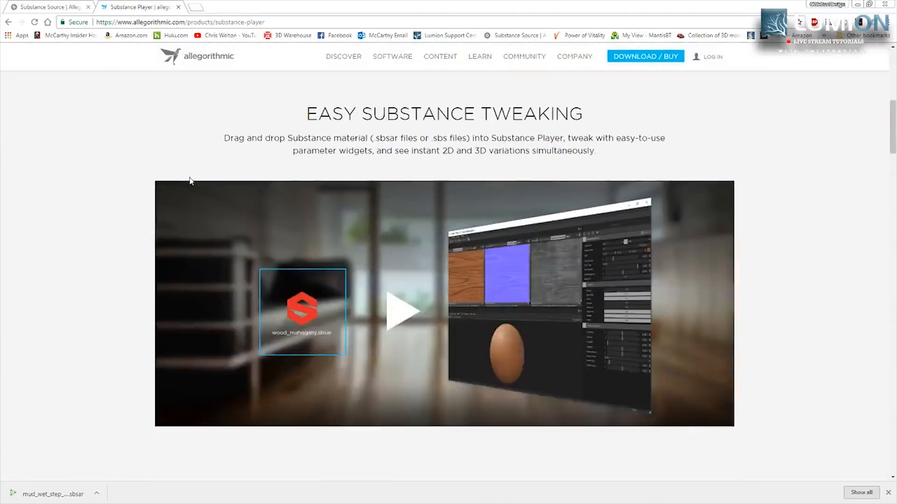
scroll(74, 268, "down", 8)
scroll(81, 263, "down", 2)
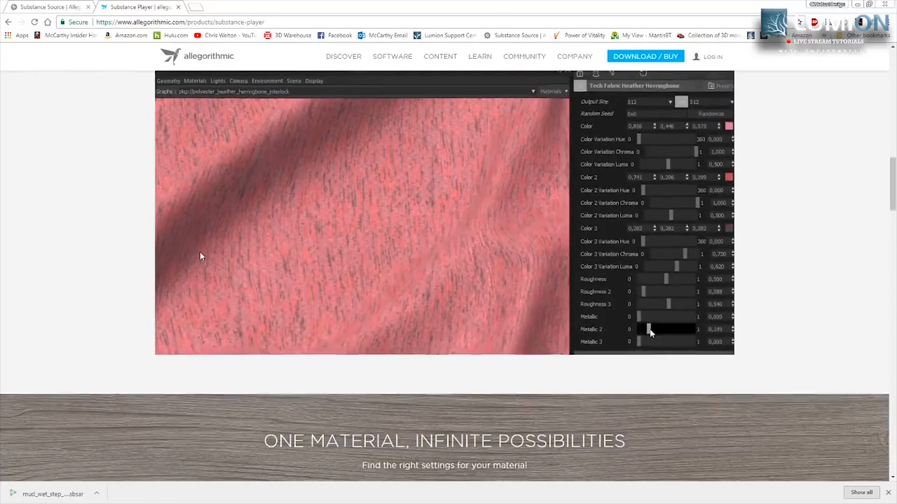
scroll(200, 251, "up", 2)
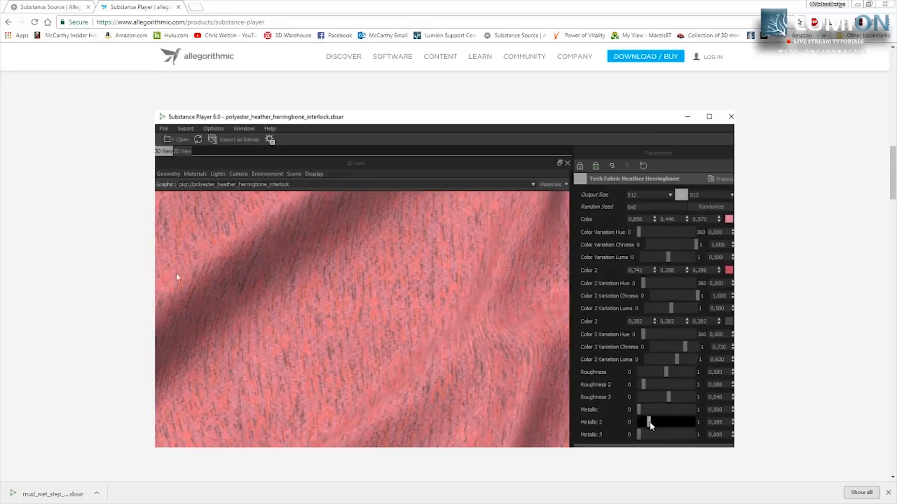
scroll(128, 221, "down", 3)
scroll(135, 252, "up", 6)
scroll(138, 265, "up", 5)
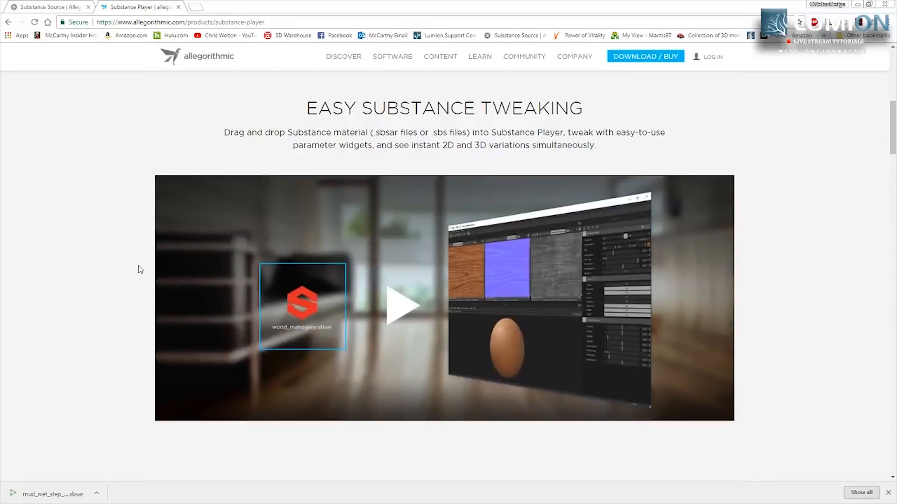
scroll(139, 265, "up", 8)
scroll(143, 274, "up", 1)
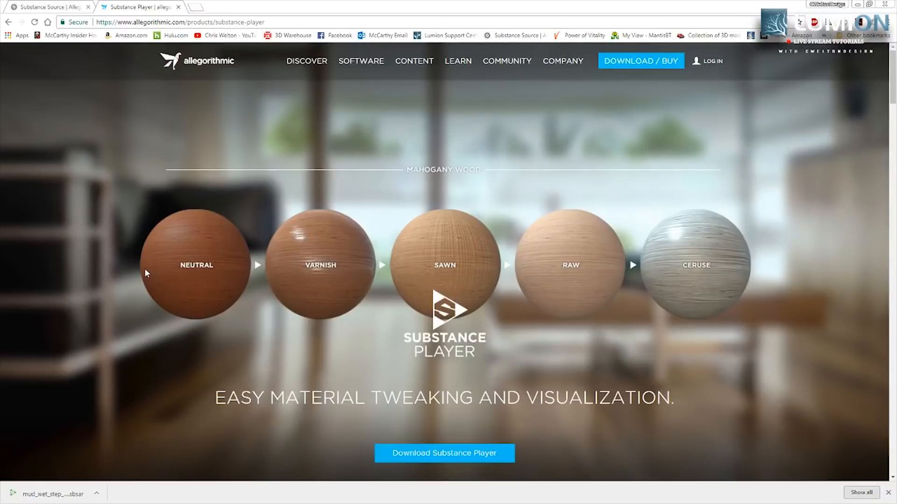
scroll(145, 268, "down", 15)
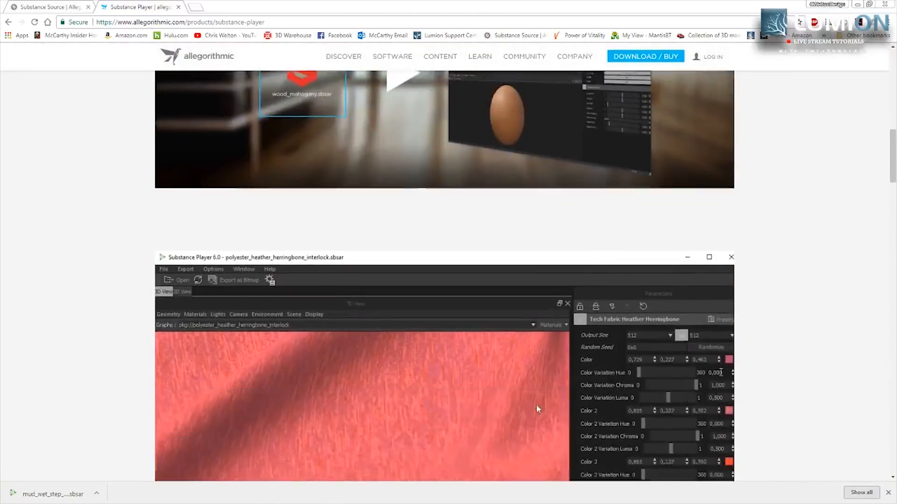
scroll(210, 266, "down", 3)
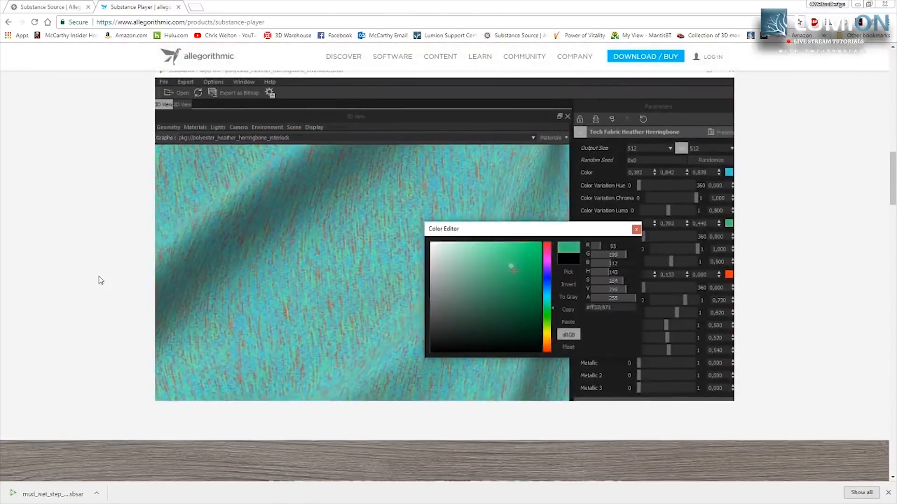
scroll(99, 280, "up", 15)
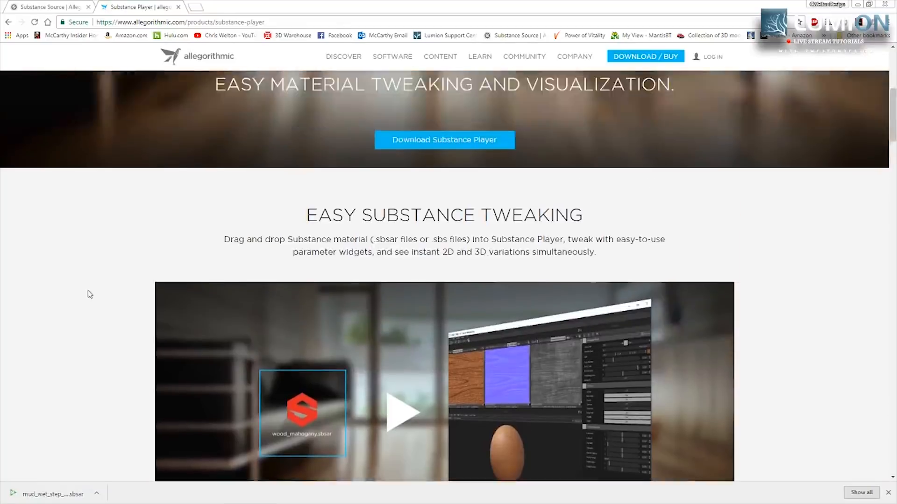
Step: Go from the Substance Player product page to the software download page
scroll(358, 151, "up", 3)
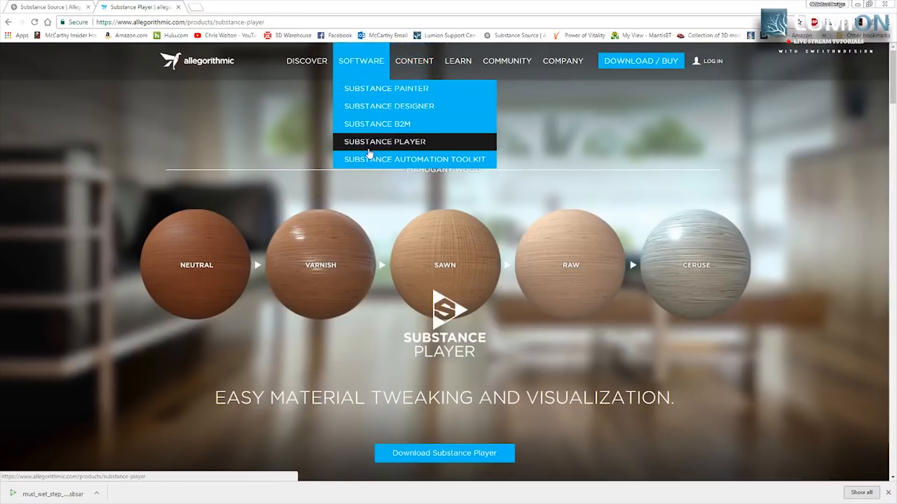
scroll(438, 262, "down", 4)
left_click(437, 268)
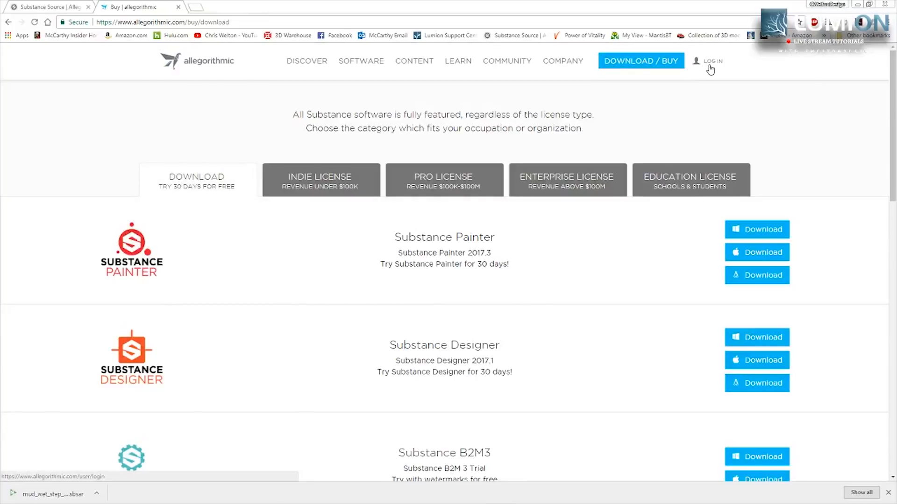
Step: Request the Windows download of Substance Player, and return to the Substance Source page
scroll(366, 186, "down", 9)
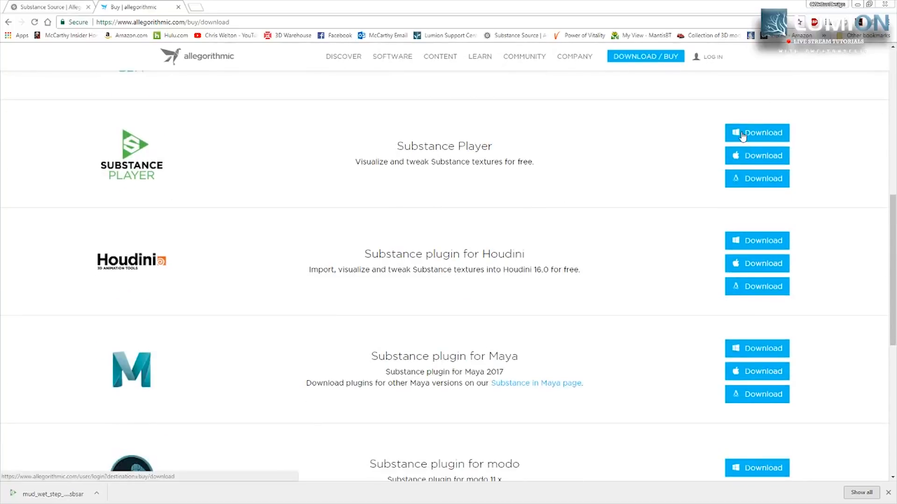
left_click(742, 135)
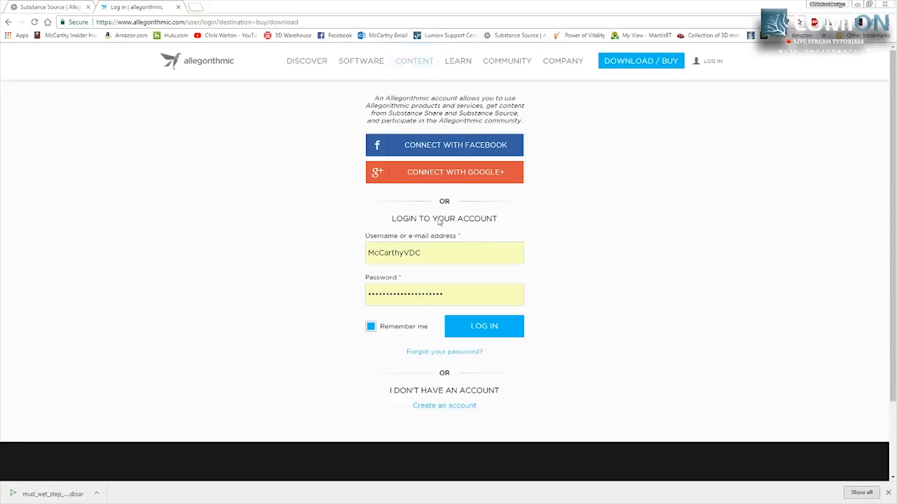
left_click(70, 6)
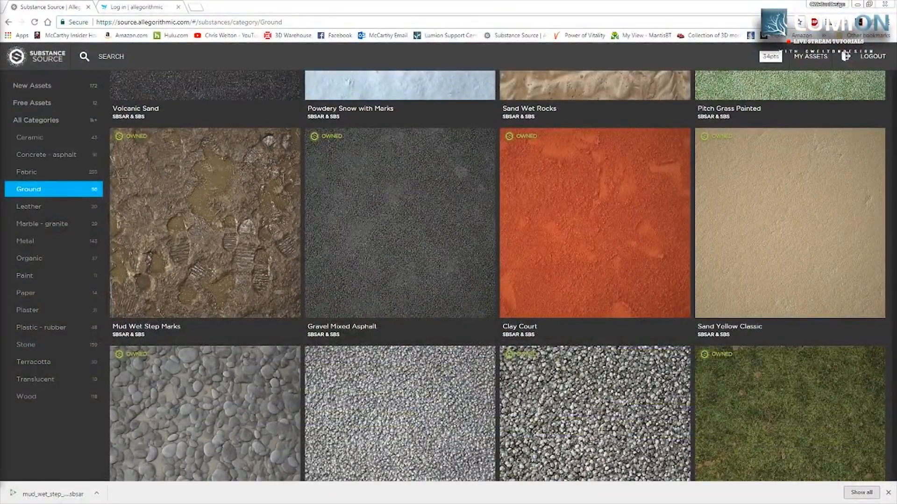
Step: Open the mud_wet_step_marks Substance Archive from the Desktop in Substance Player and examine the material on the cube
left_click_drag(0, 115, 374, 59)
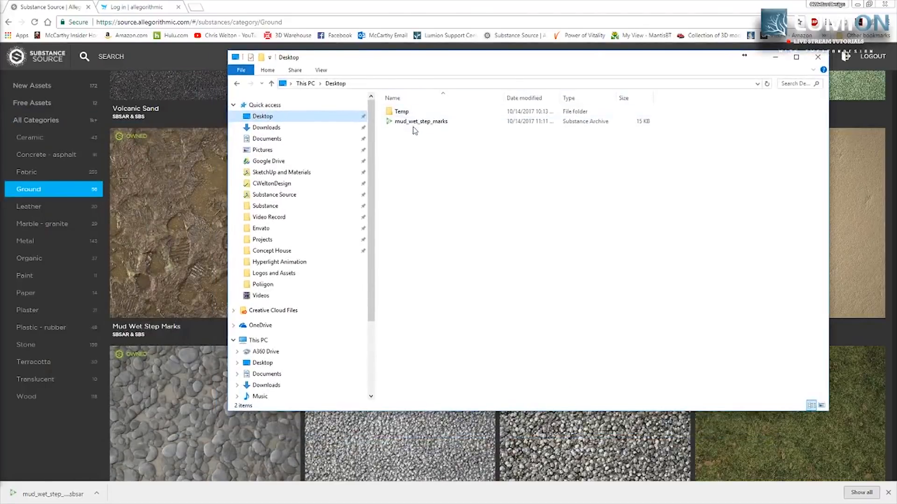
double_click(419, 122)
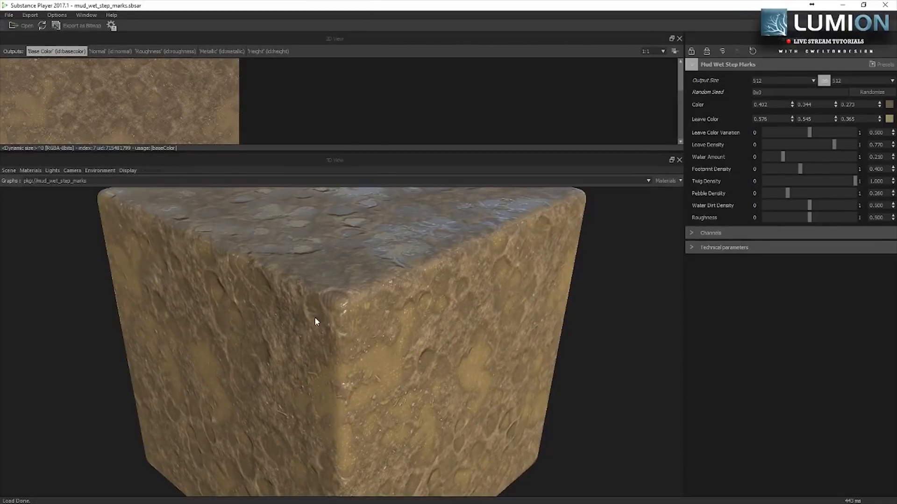
left_click_drag(344, 288, 353, 265)
left_click_drag(346, 323, 310, 334)
Step: Preview the mud material on the Cube shape and on the Sphere shape, examining the sphere from several angles
left_click(10, 174)
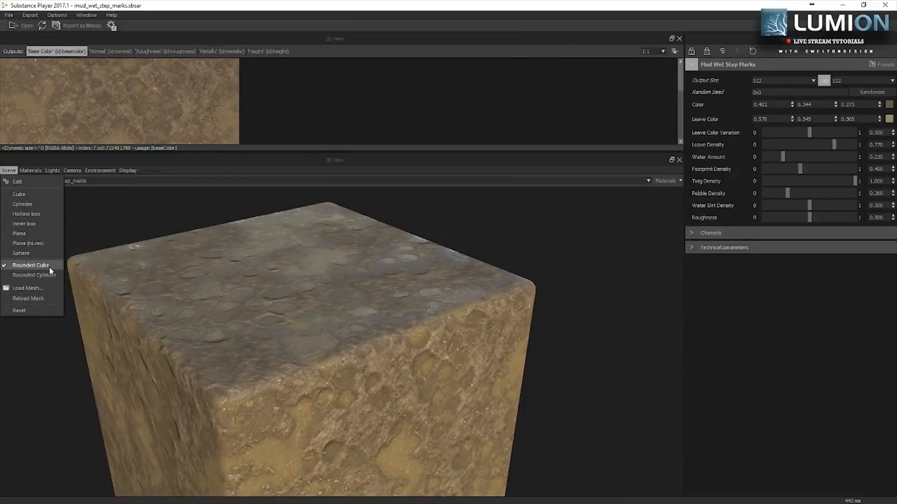
left_click(29, 195)
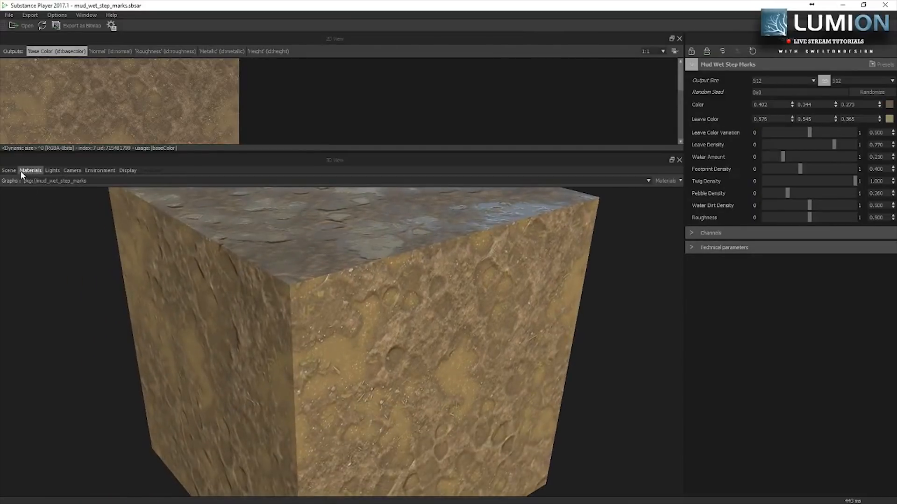
left_click(17, 170)
left_click(26, 250)
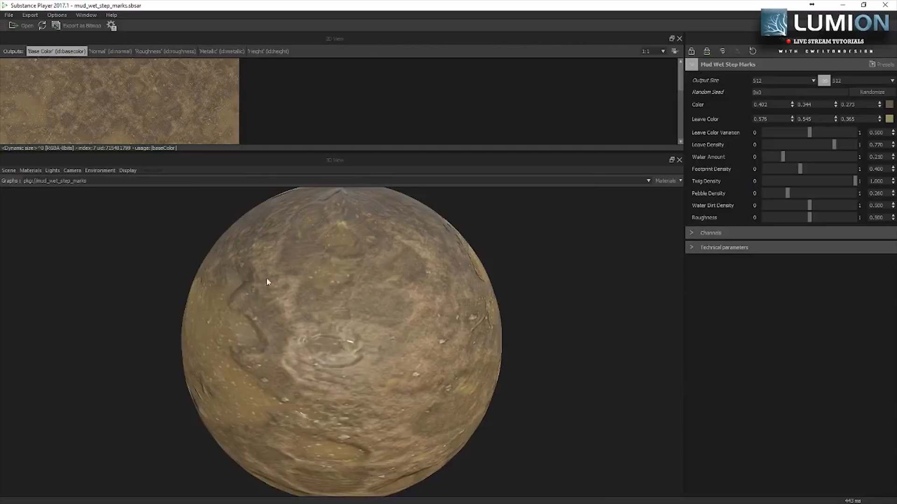
left_click_drag(267, 281, 336, 274)
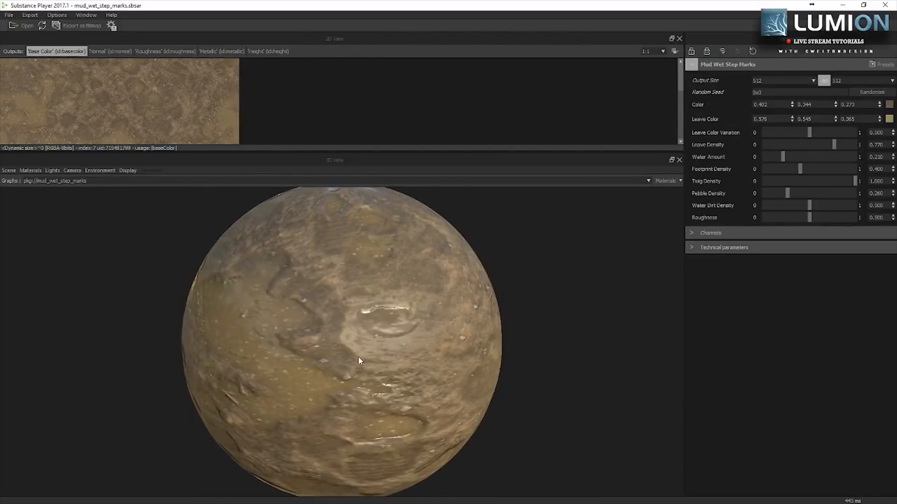
left_click_drag(359, 360, 334, 352)
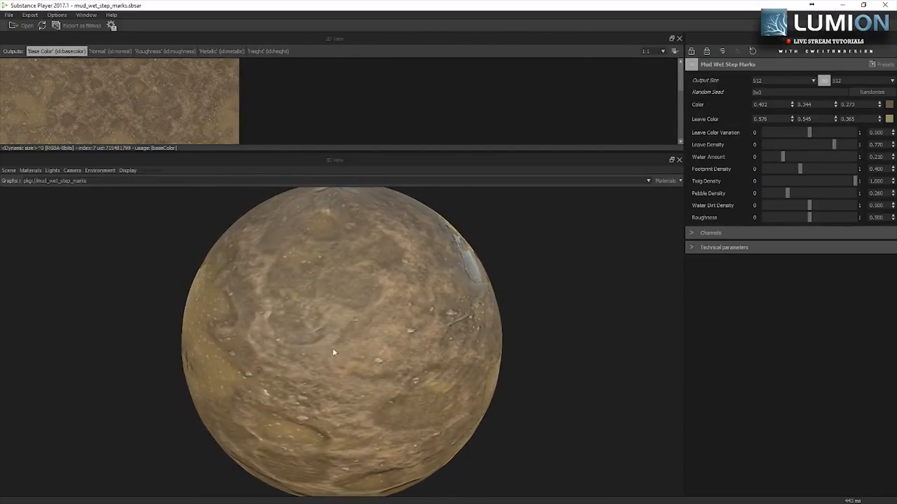
Step: Preview the mud material on the Rounded Cylinder shape and inspect the whole cylinder
left_click(13, 171)
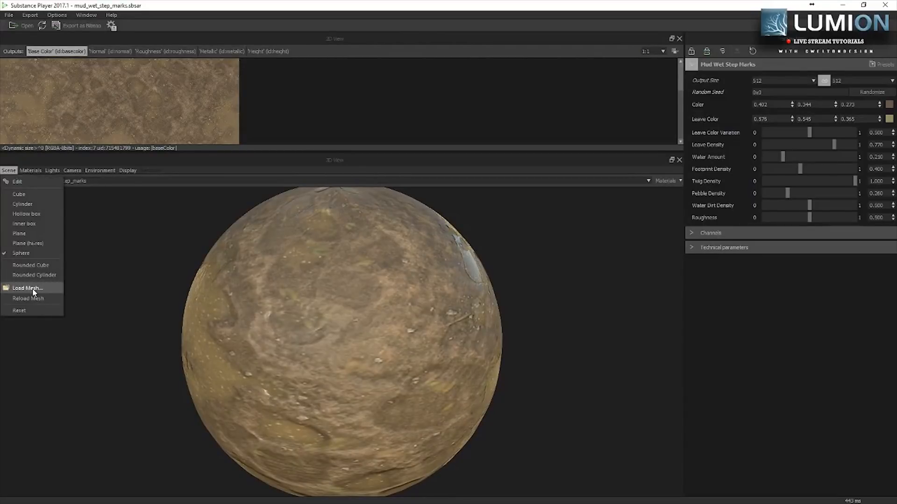
left_click(38, 276)
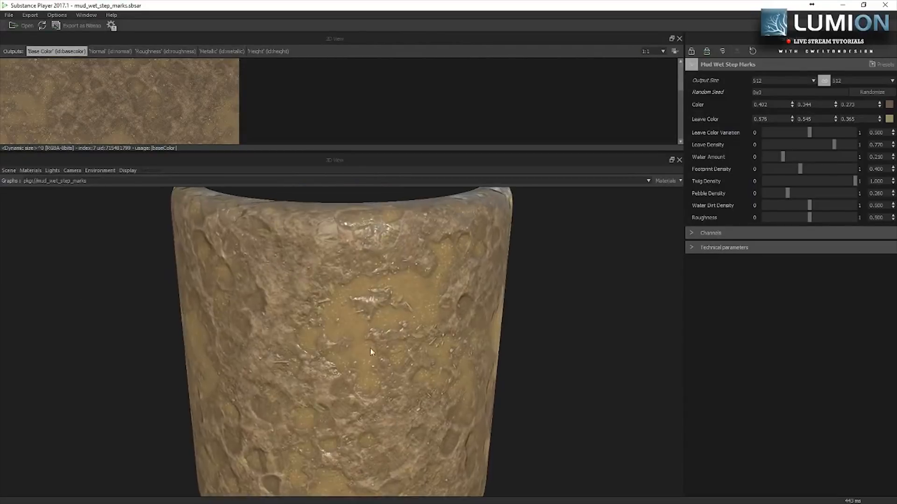
left_click_drag(283, 360, 383, 357)
scroll(368, 327, "down", 3)
Step: Set the preview shape to Rounded Cube and adjust the lighting so the puddles on its top face catch reflections
left_click(10, 170)
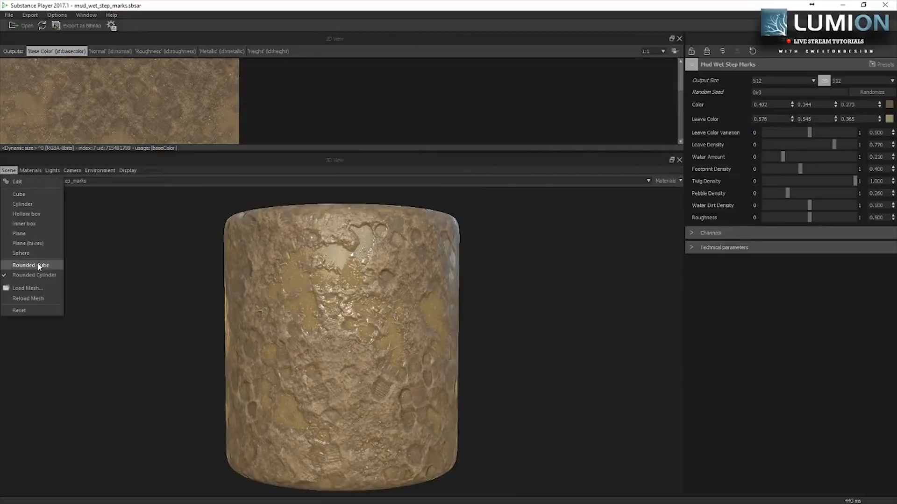
left_click(33, 264)
left_click_drag(260, 299, 313, 388)
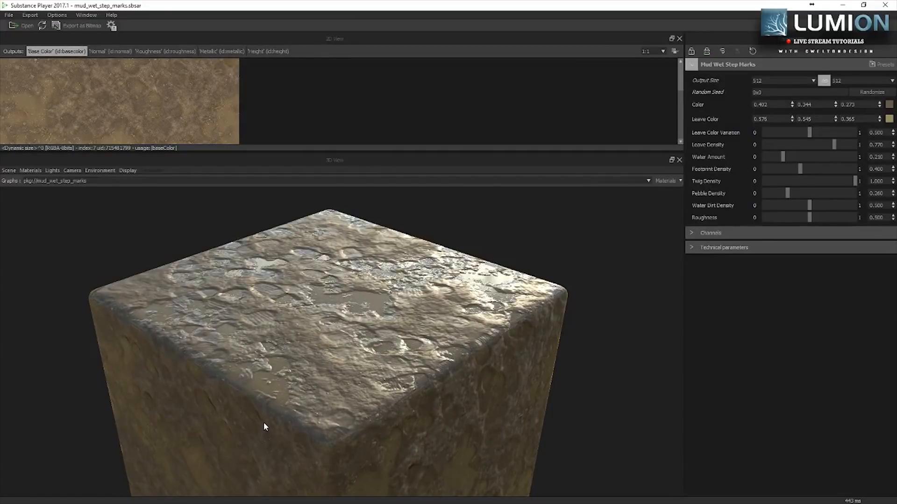
left_click_drag(322, 375, 300, 365, "ctrl+shift")
scroll(318, 358, "up", 2)
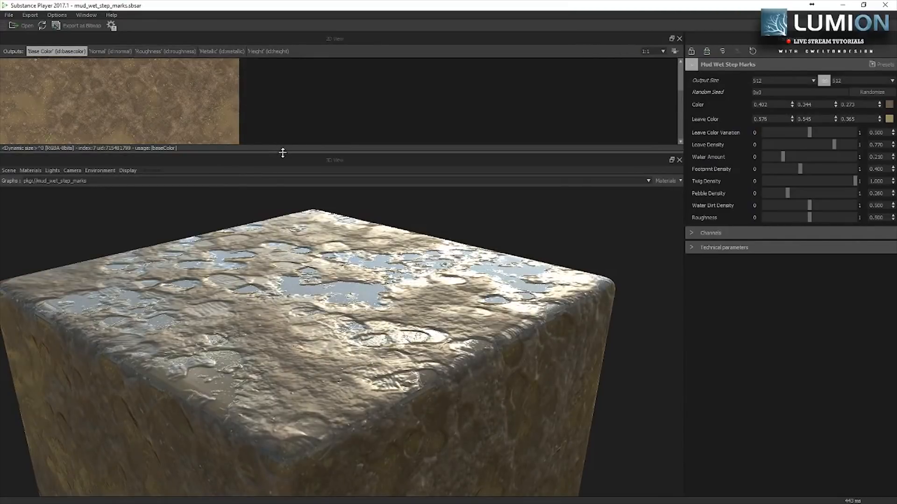
Step: Enlarge the 2D view and compare the material's Base Color, Normal, Roughness and Metallic outputs, ending on Base Color
left_click_drag(282, 153, 282, 260)
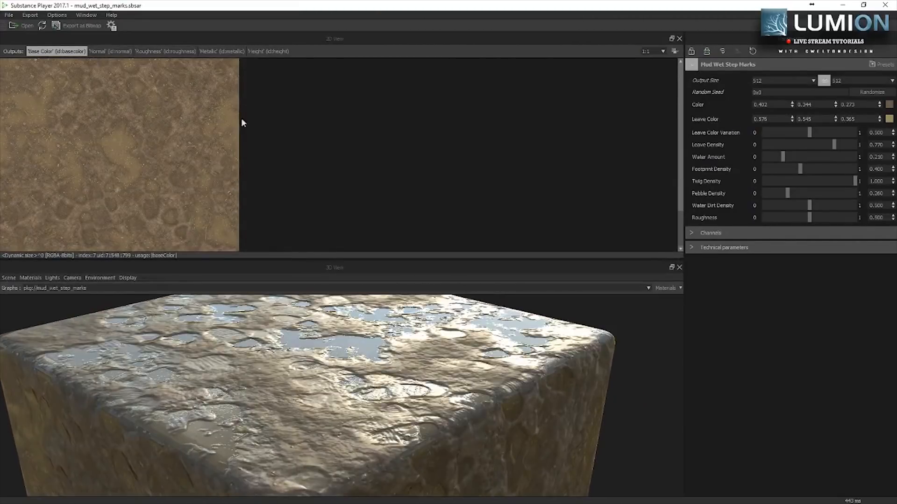
left_click(108, 52)
left_click(60, 48)
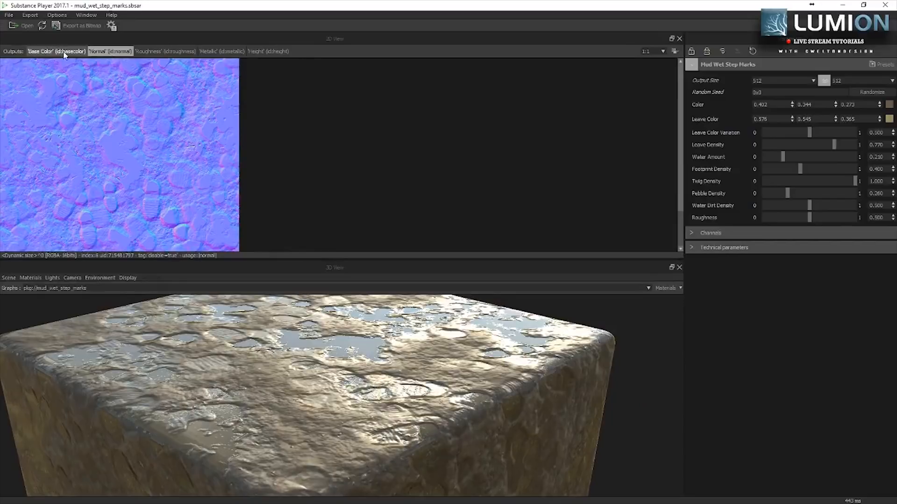
left_click(109, 53)
left_click(171, 52)
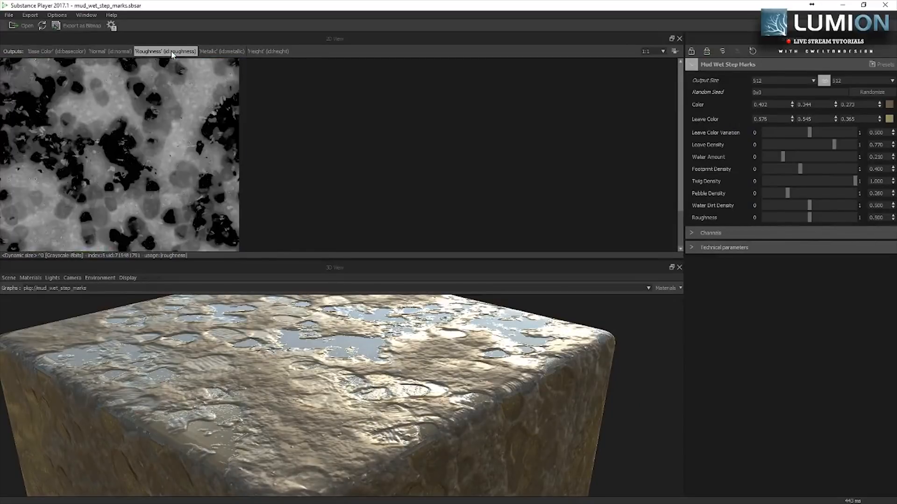
left_click(228, 52)
left_click(166, 51)
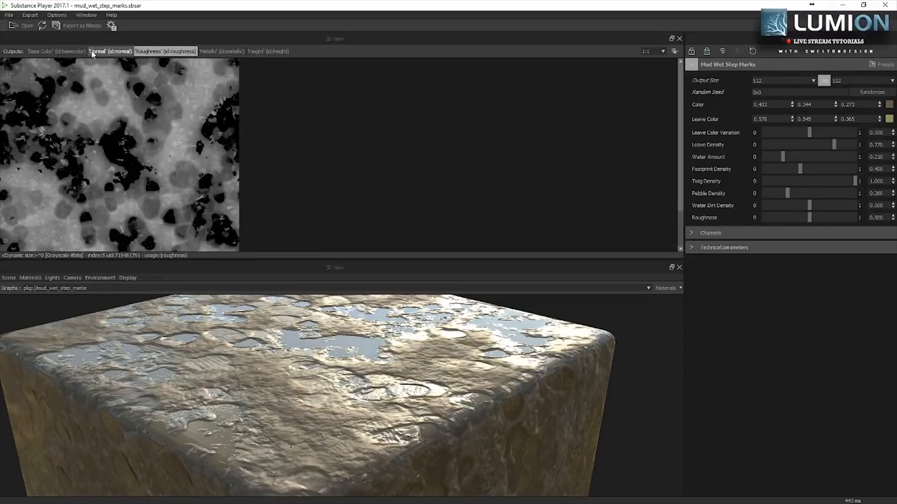
left_click(45, 52)
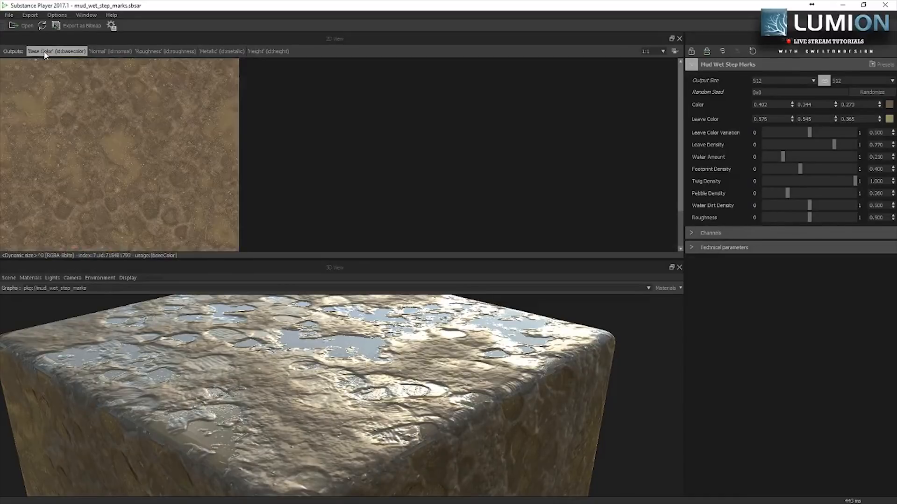
Step: Turn on the Diffuse and Glossiness output channels and turn off Base Color, Roughness, Metallic and Height
left_click(692, 233)
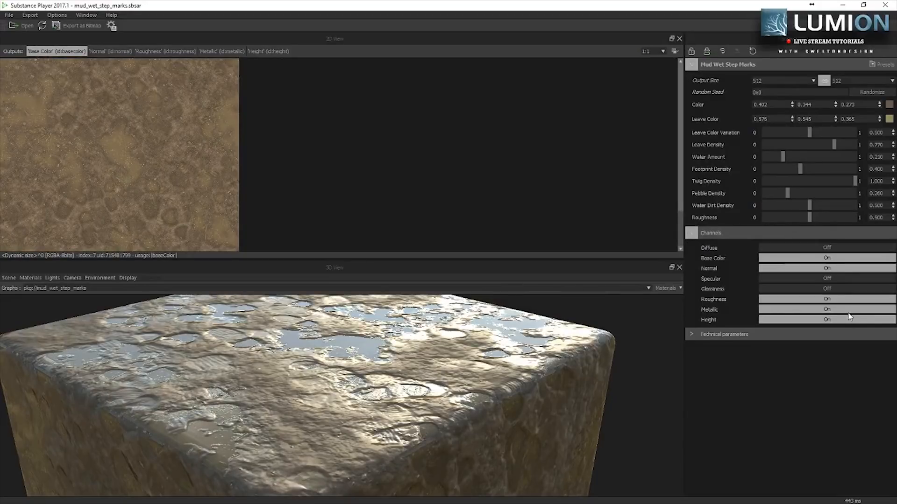
left_click(818, 248)
left_click(819, 258)
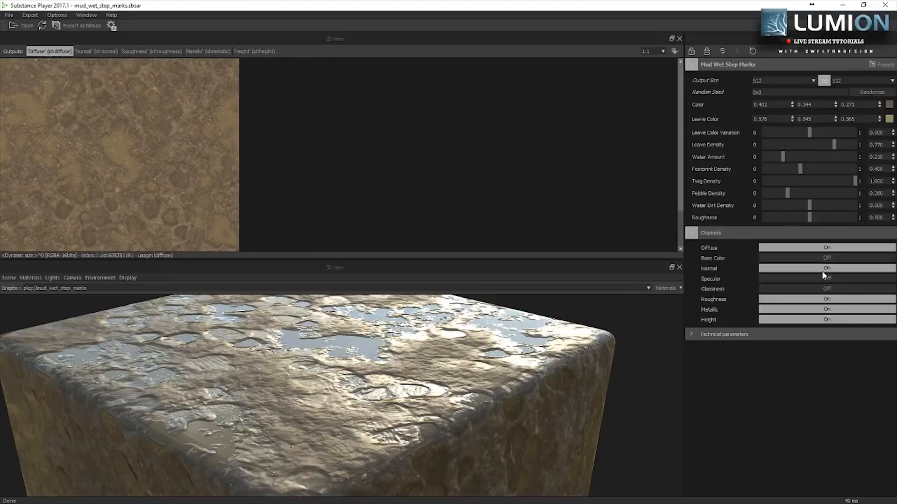
left_click(819, 288)
left_click(818, 299)
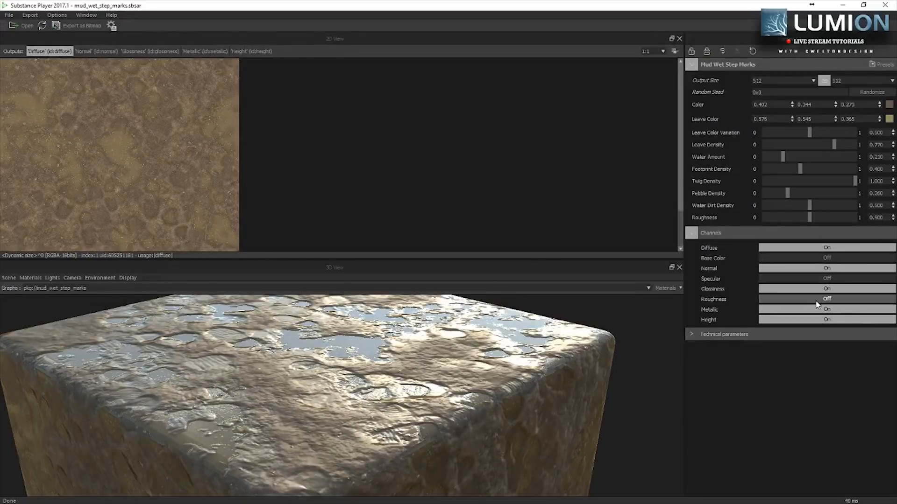
left_click(817, 309)
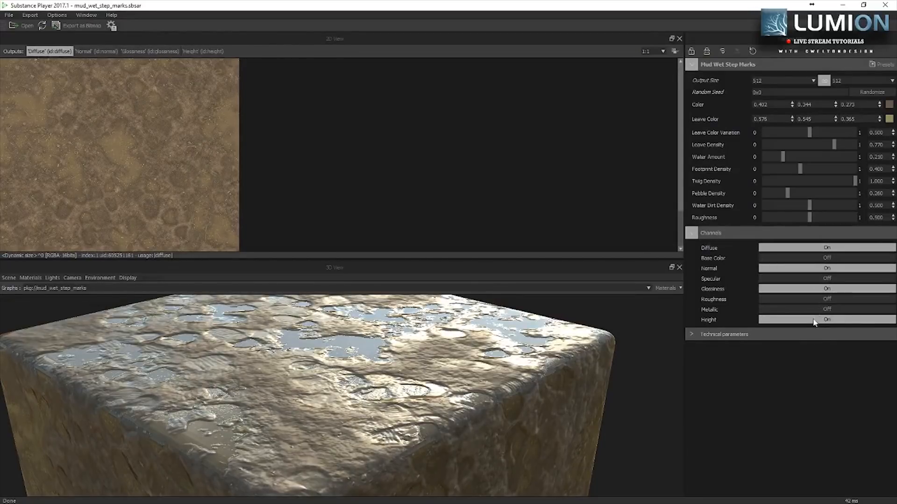
left_click(818, 321)
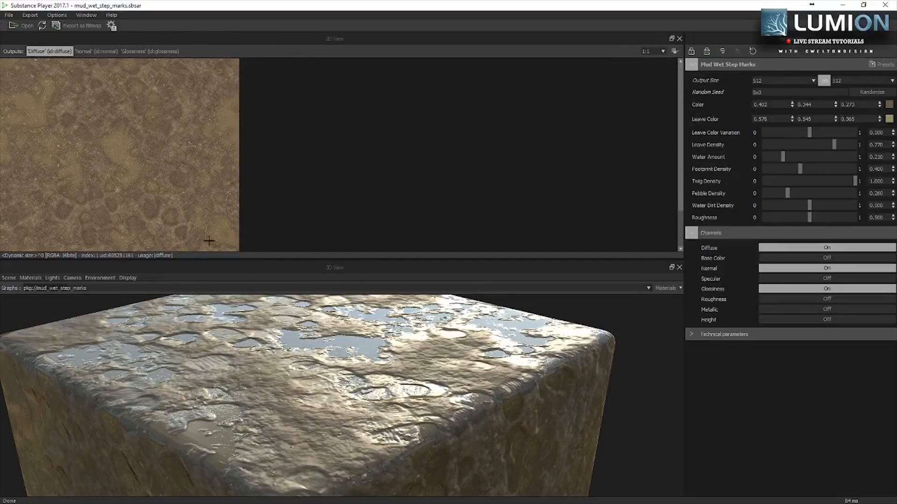
Step: Check the Normal, Glossiness and Diffuse maps in the 2D view, and look over the material on the cube
left_click(96, 51)
left_click(141, 51)
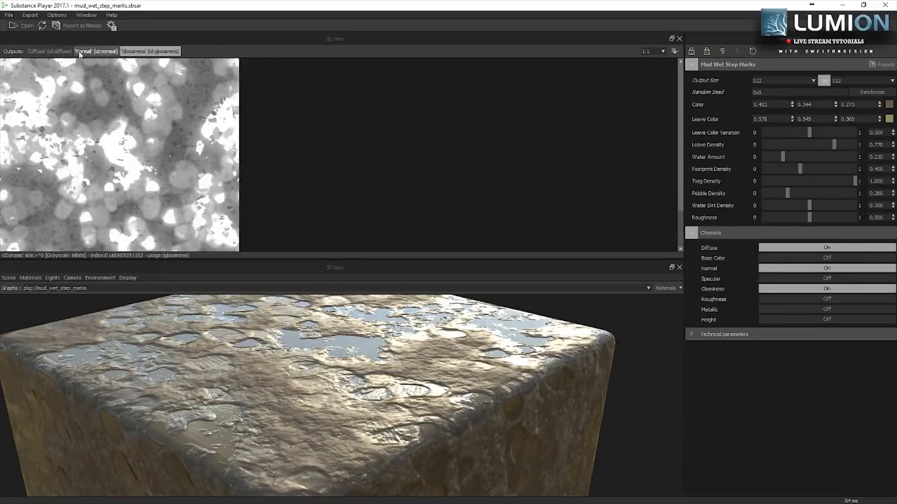
left_click(100, 52)
left_click(51, 52)
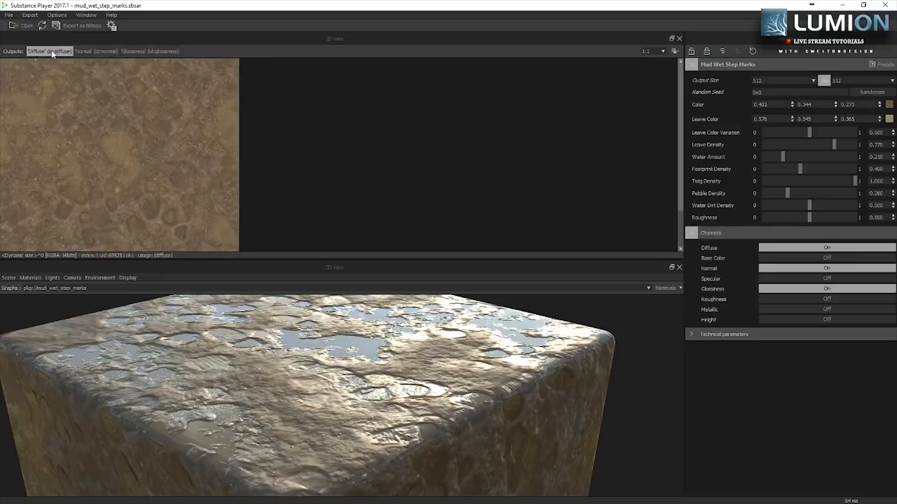
left_click_drag(277, 371, 265, 373)
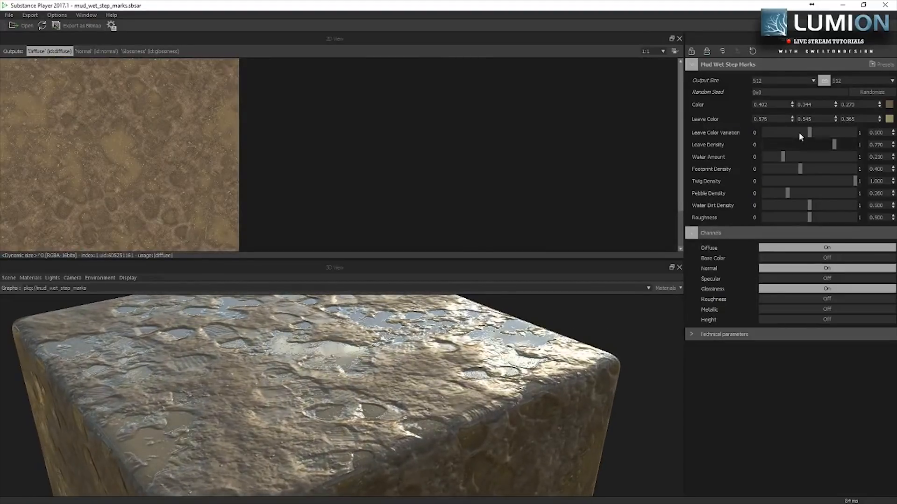
Step: Widen the parameters area, set the material's output size to 4096, and inspect the surface detail on the cube
left_click_drag(682, 105, 555, 131)
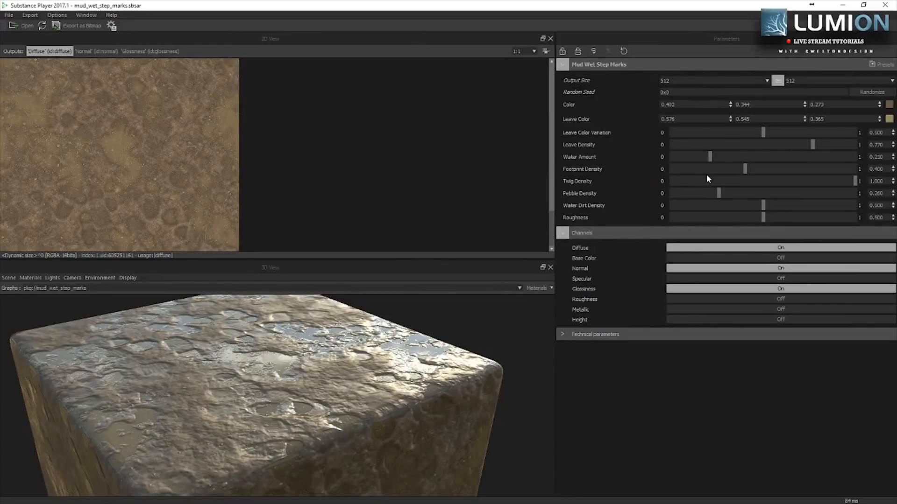
left_click(689, 81)
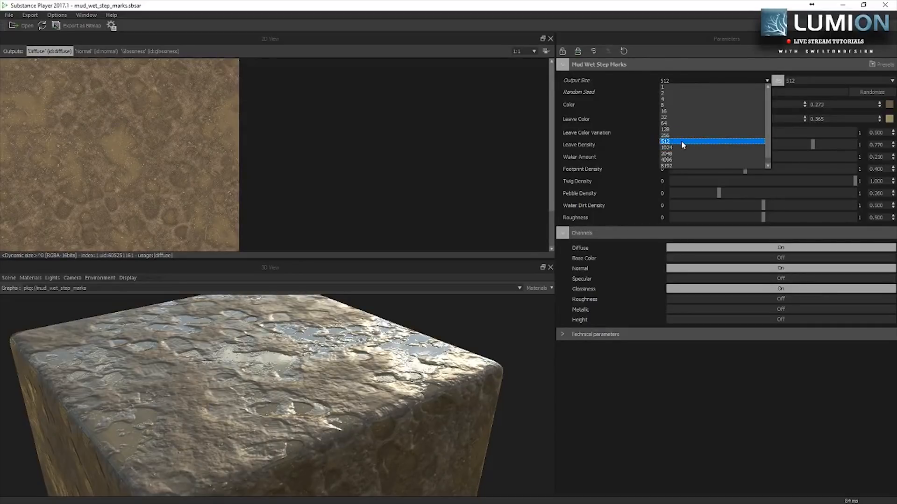
scroll(681, 150, "down", 1)
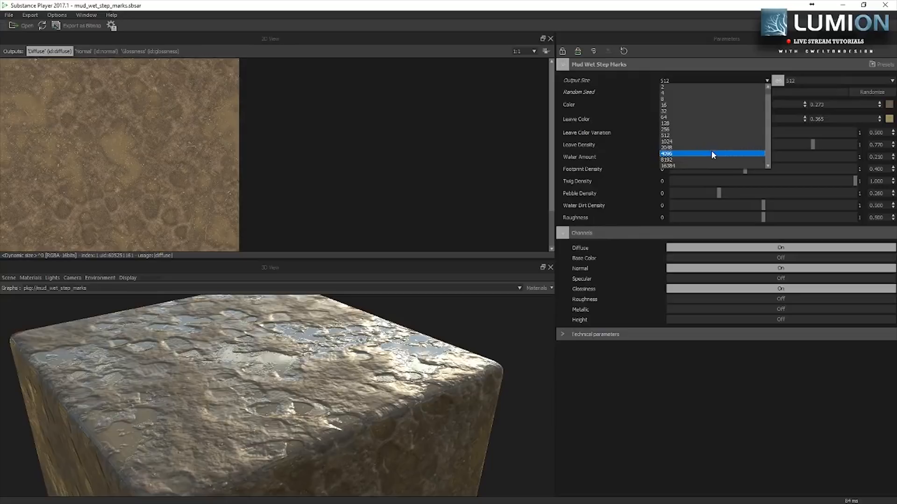
left_click(692, 153)
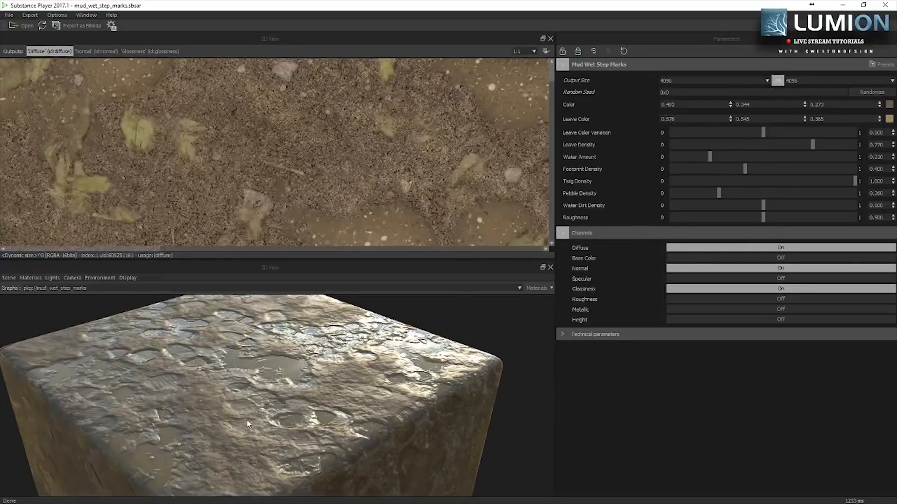
scroll(246, 419, "up", 5)
left_click_drag(234, 380, 247, 397)
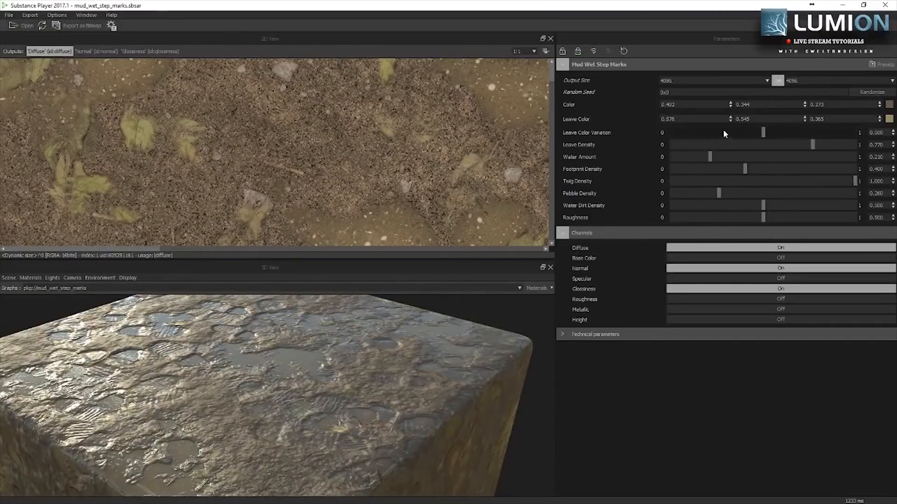
Step: Set the material's output size to 1024 and inspect the mud surface close up
left_click(713, 81)
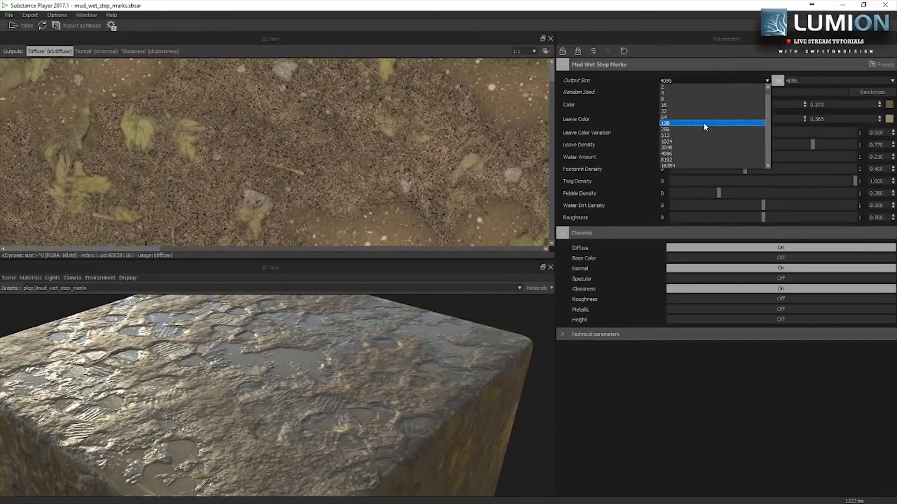
left_click(694, 140)
scroll(256, 437, "up", 5)
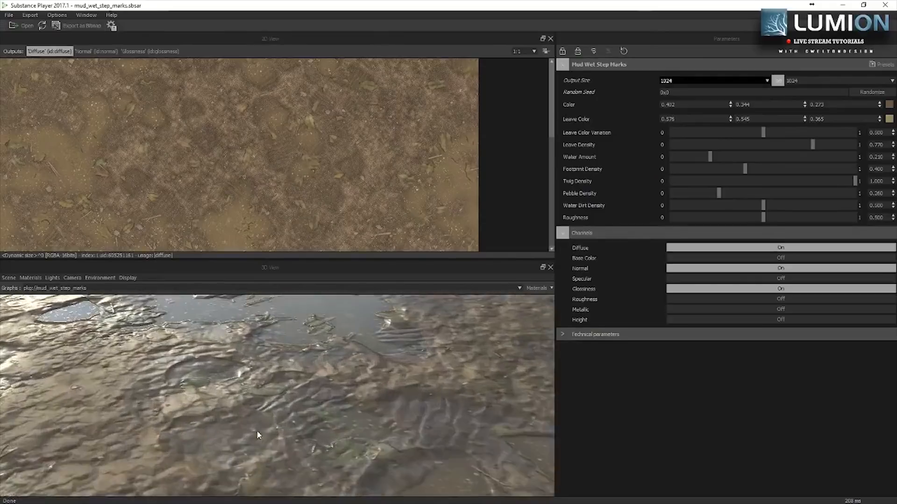
Step: Enlarge the 3D view at the expense of the 2D view and collapse the Channels section of the parameters
scroll(257, 430, "down", 4)
left_click_drag(260, 406, 262, 399)
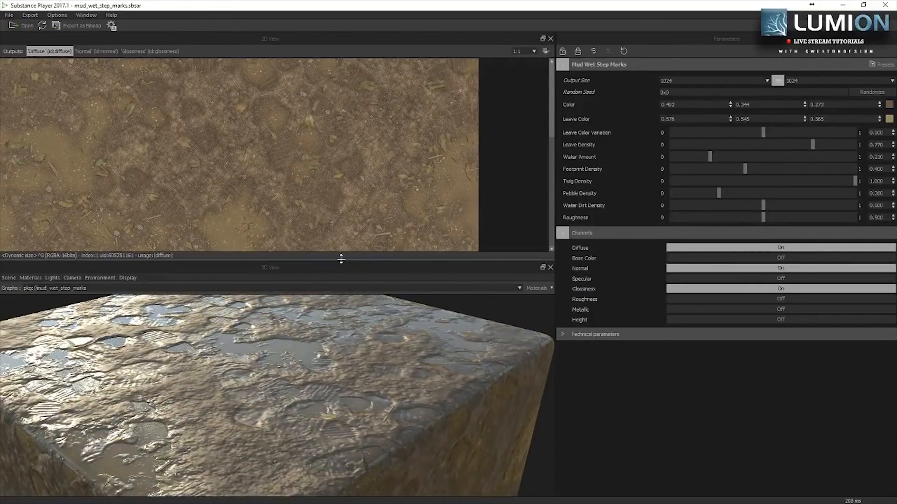
left_click_drag(341, 257, 327, 93)
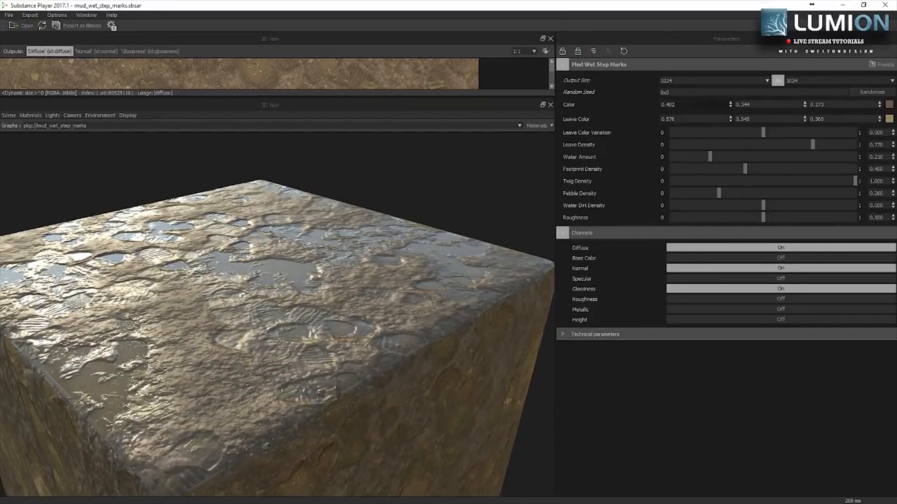
left_click_drag(253, 263, 264, 271)
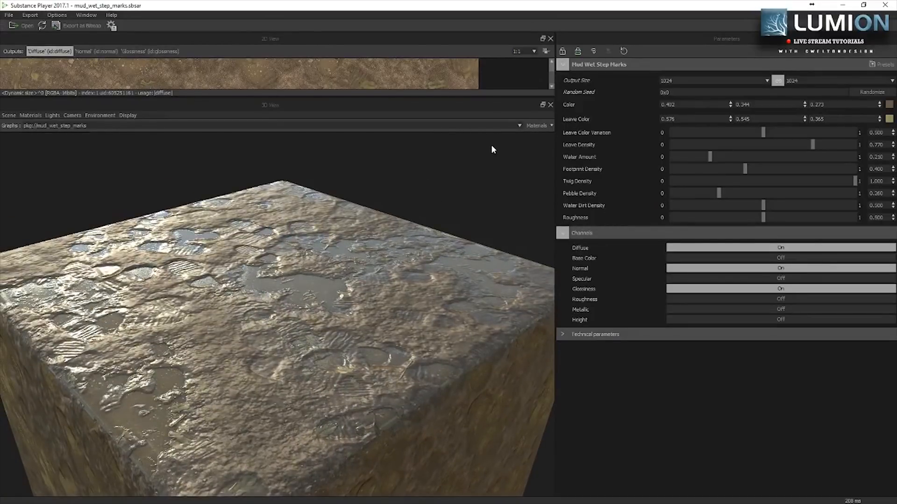
left_click(562, 233)
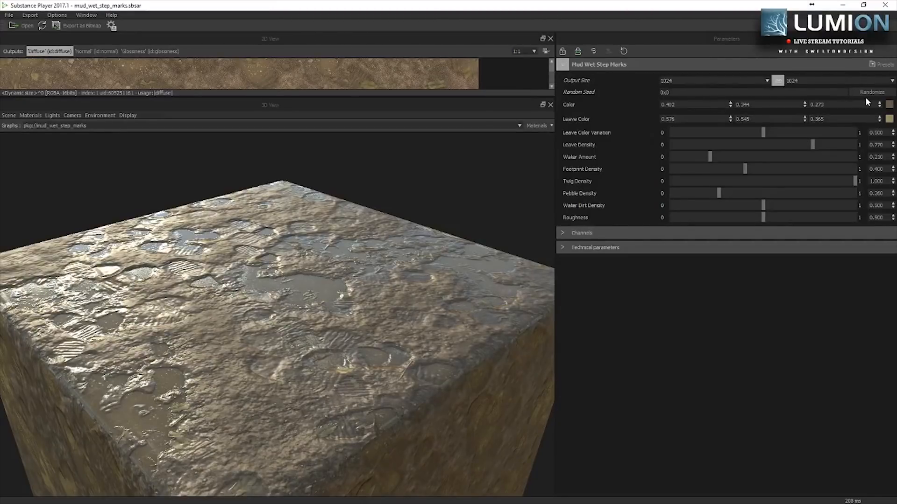
Step: Randomize the mud material's random seed several times and check its Normal and Diffuse maps in the 2D view
left_click(884, 95)
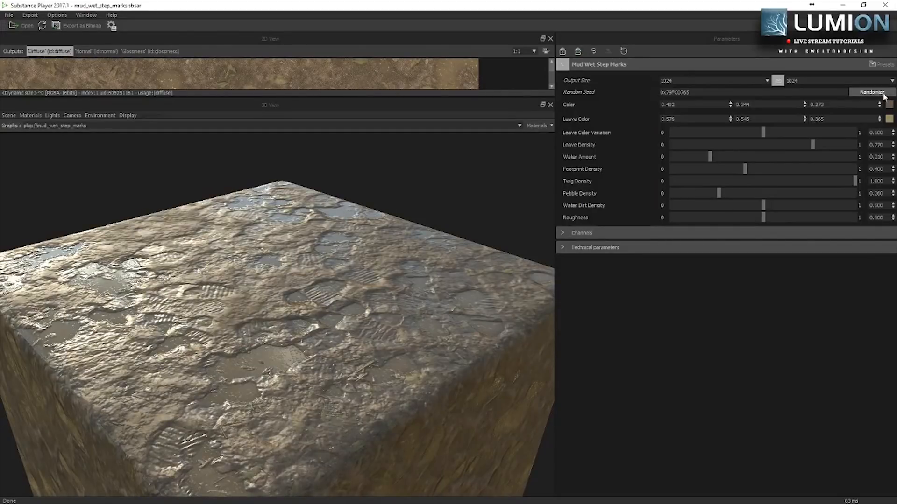
left_click(872, 92)
left_click(871, 92)
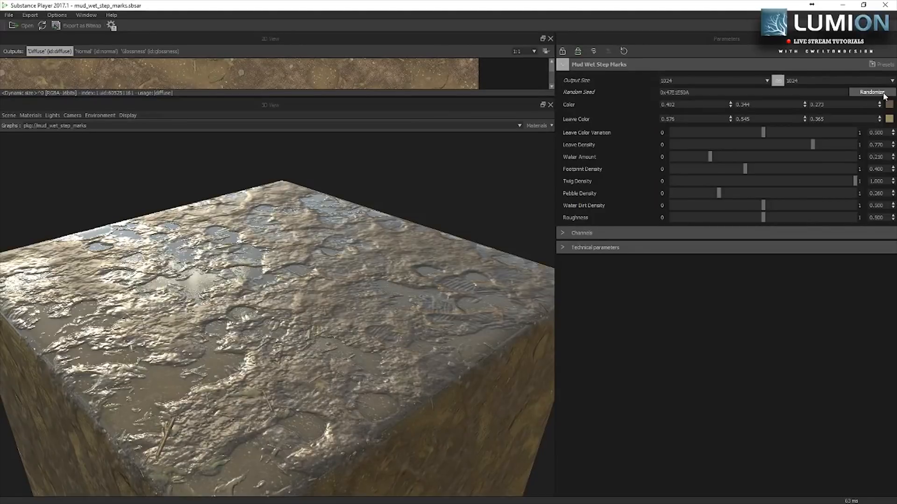
left_click(884, 95)
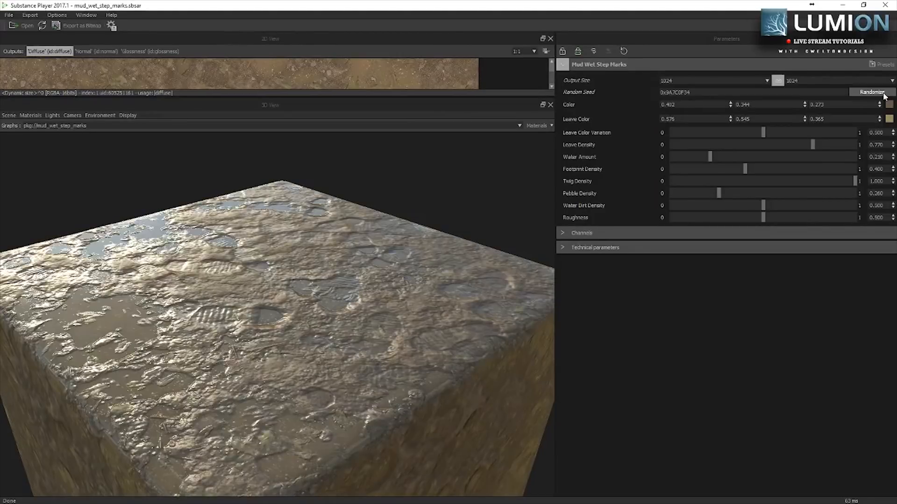
left_click(884, 95)
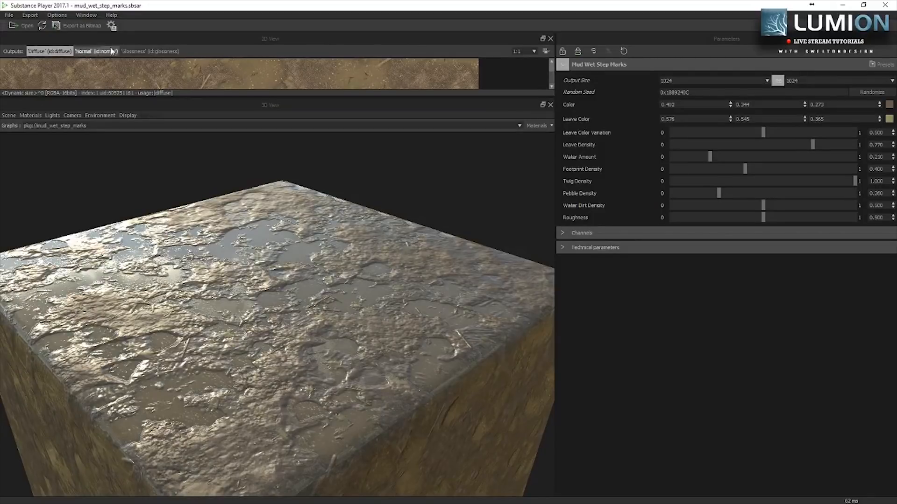
left_click(128, 52)
left_click(49, 51)
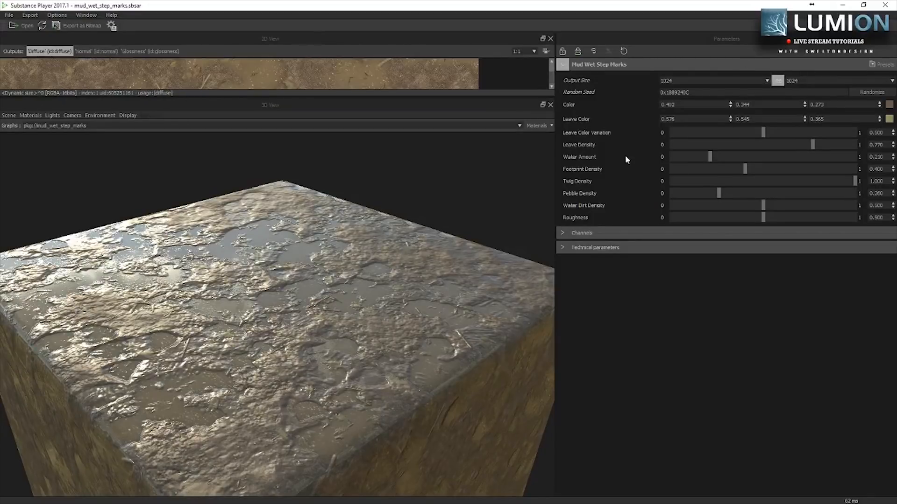
Step: Change the mud's Color to a dark purple-blue and the Leave Color to a dark olive brown of about 0.287, 0.256, 0.078
left_click(890, 105)
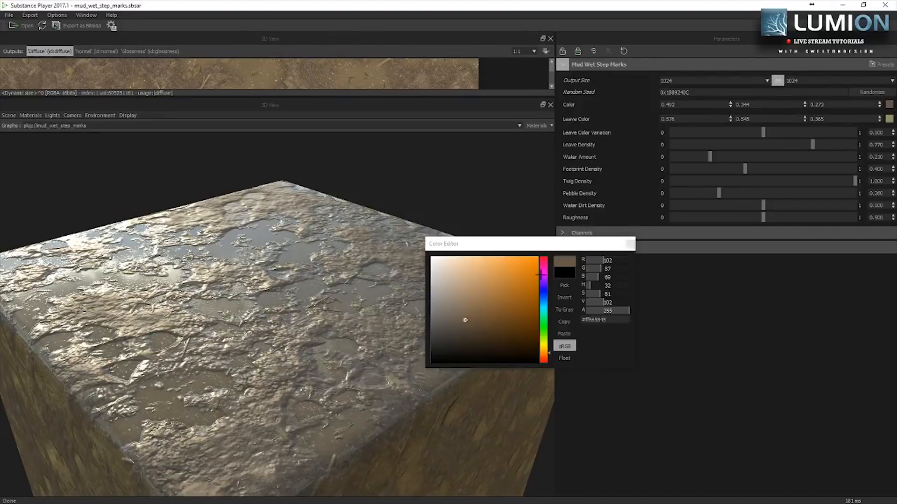
left_click(543, 310)
mouse_move(518, 285)
left_mouse_down()
mouse_move(527, 267)
mouse_move(488, 290)
mouse_move(441, 280)
mouse_move(474, 305)
mouse_move(462, 326)
left_mouse_up()
left_click(629, 244)
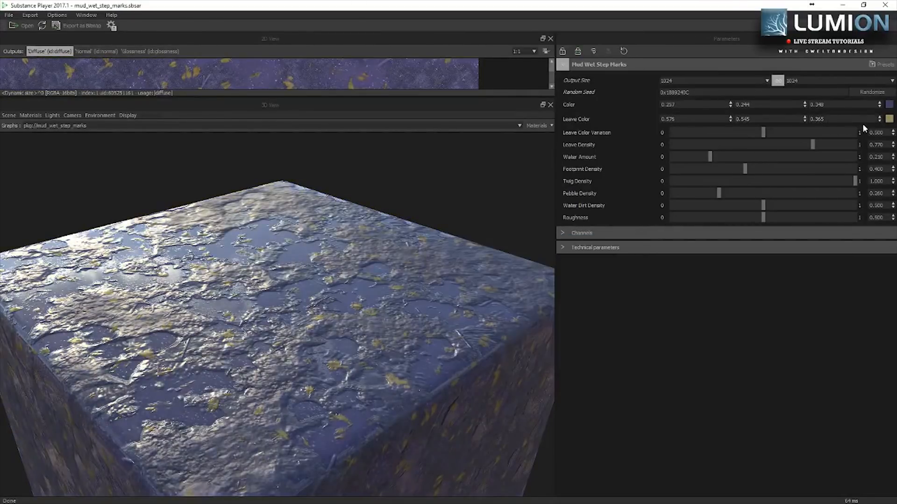
left_click(889, 119)
mouse_move(518, 299)
left_mouse_down()
mouse_move(526, 296)
mouse_move(508, 332)
left_mouse_up()
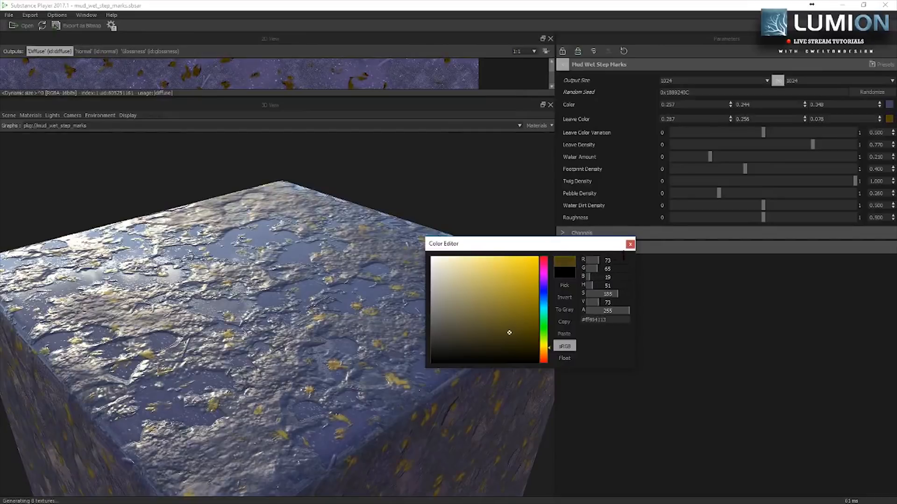
left_click(630, 244)
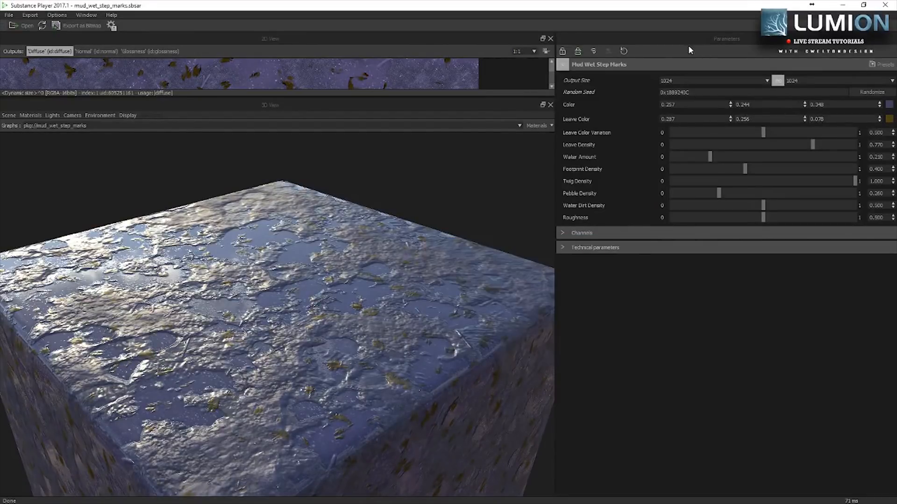
Step: Reset all material parameters to their defaults and set the output size to 1024
left_click(623, 50)
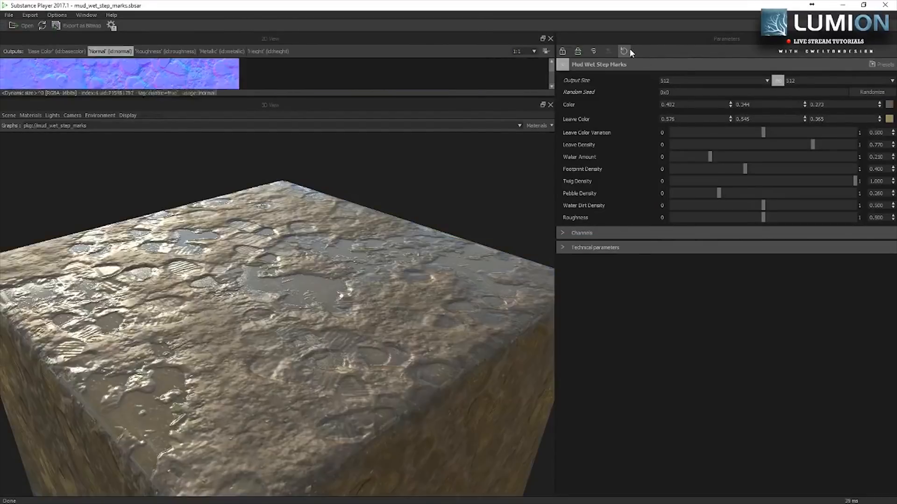
left_click(736, 81)
left_click(702, 142)
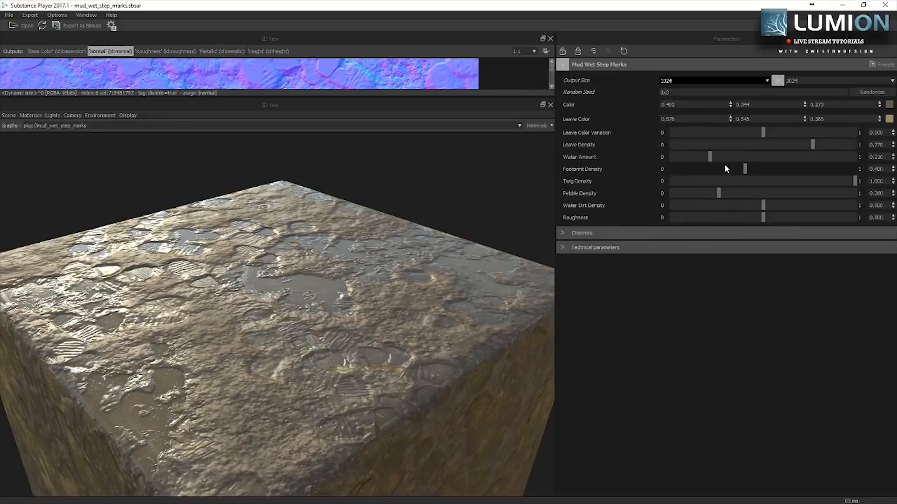
Step: Try Water Amount at 0 and at 1, examining the puddles on the cube's top from different angles
left_click_drag(718, 157, 629, 164)
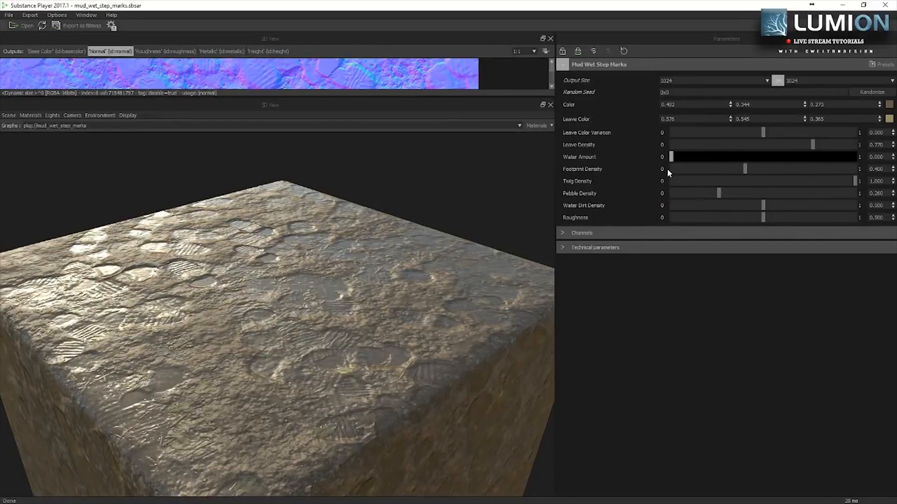
mouse_move(282, 299)
left_mouse_down()
mouse_move(270, 331)
mouse_move(276, 277)
mouse_move(268, 290)
mouse_move(278, 283)
left_mouse_up()
left_click_drag(687, 156, 860, 157)
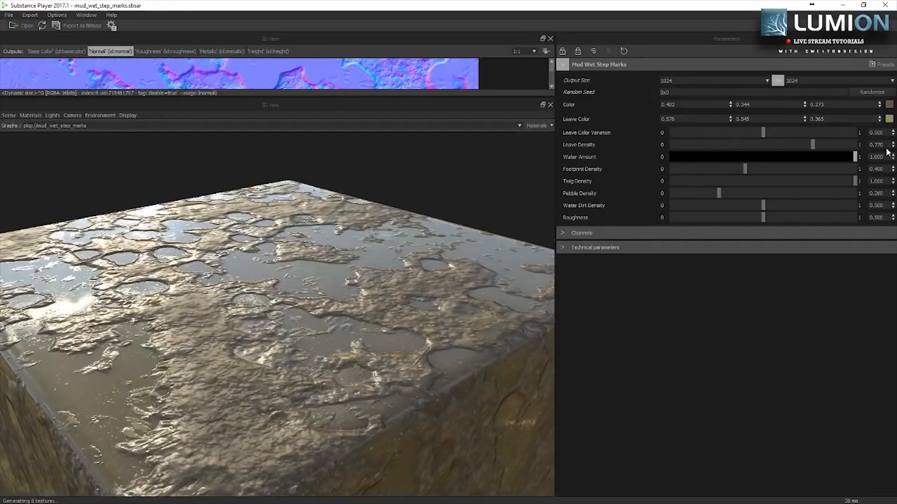
mouse_move(369, 276)
left_mouse_down()
mouse_move(360, 306)
mouse_move(362, 267)
mouse_move(363, 287)
left_mouse_up()
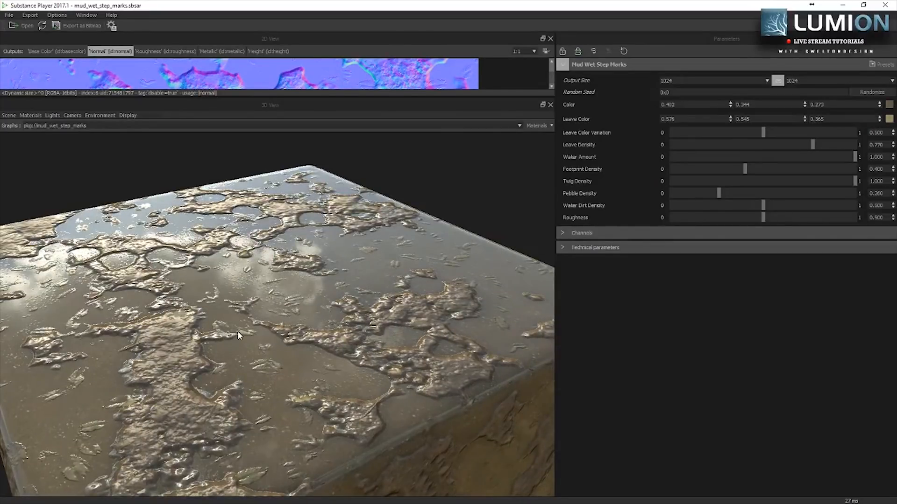
left_click_drag(237, 331, 248, 326)
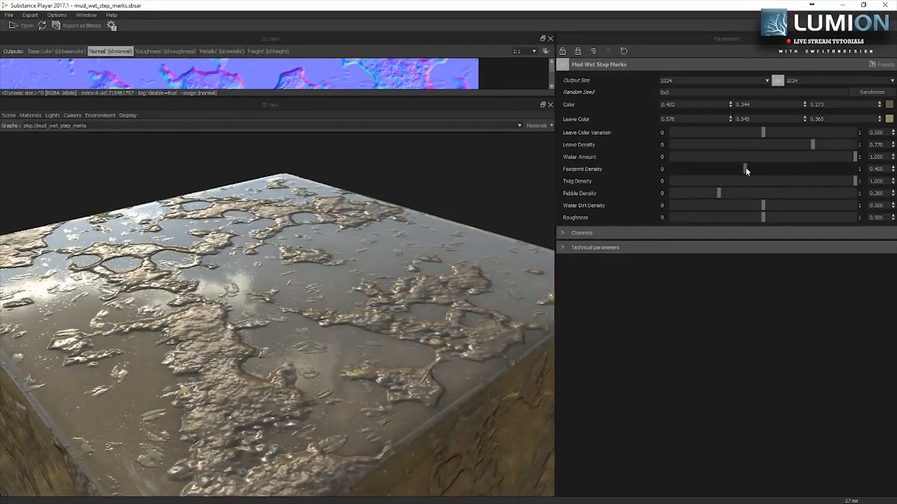
Step: Set Water Amount to about 0.56 and Footprint Density to about 0.35, and look over the cube under rotated lighting
left_click_drag(774, 157, 734, 196)
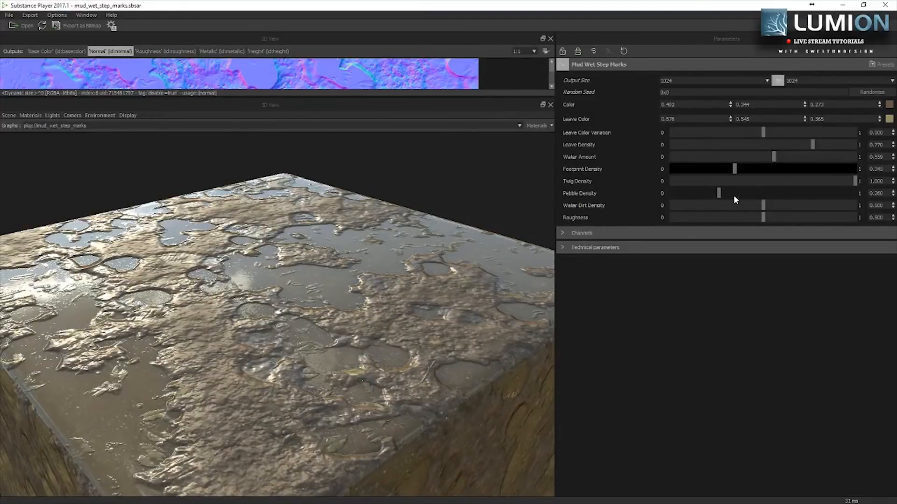
mouse_move(412, 285)
left_mouse_down()
mouse_move(401, 334)
mouse_move(415, 290)
left_mouse_up()
right_click_drag(202, 378, 362, 393, "ctrl+shift")
left_click_drag(340, 397, 295, 360)
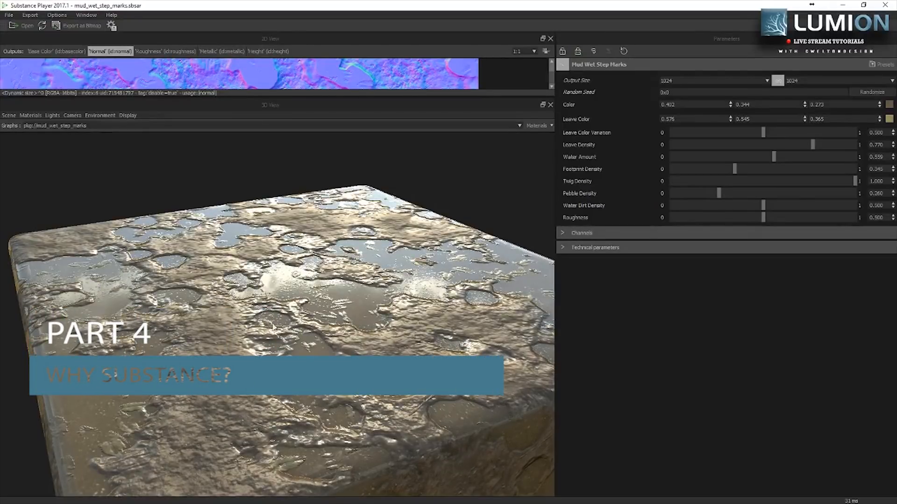
mouse_move(270, 322)
left_mouse_down()
mouse_move(285, 326)
mouse_move(264, 329)
left_mouse_up()
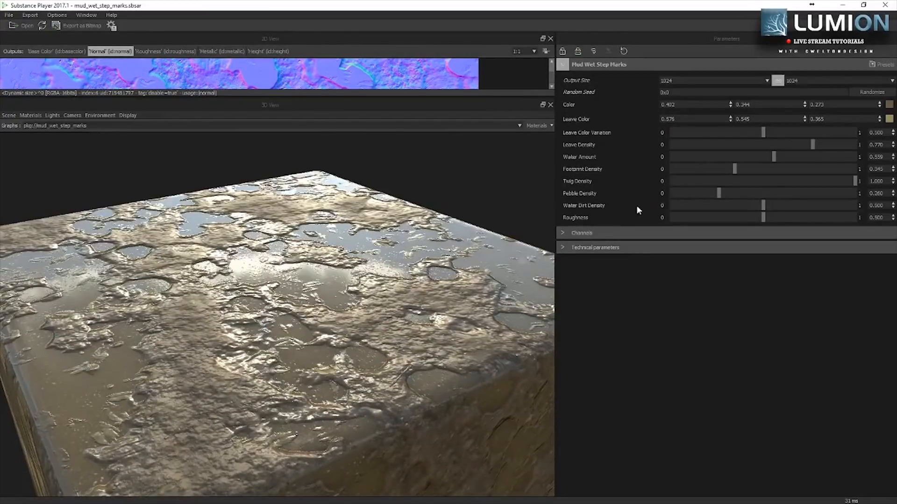
Step: Try the Dry Stone Pit and Tundra Wet presets on the mud material
left_click(881, 65)
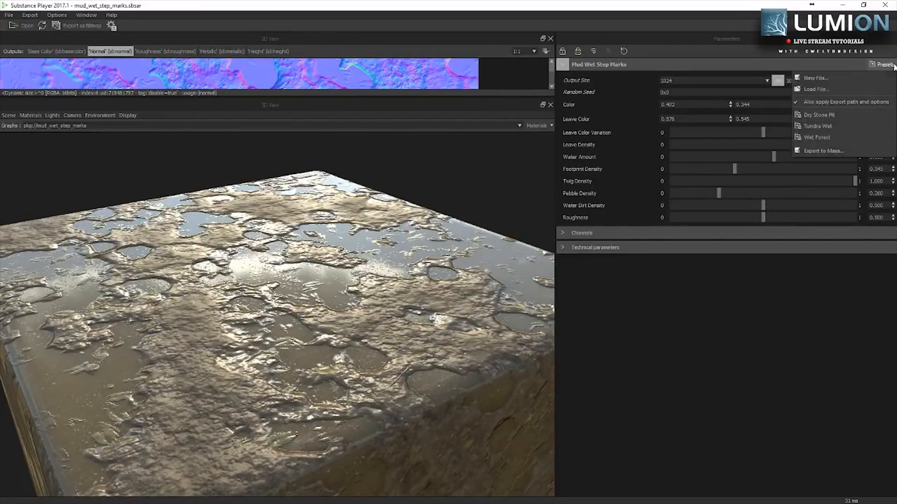
left_click(828, 115)
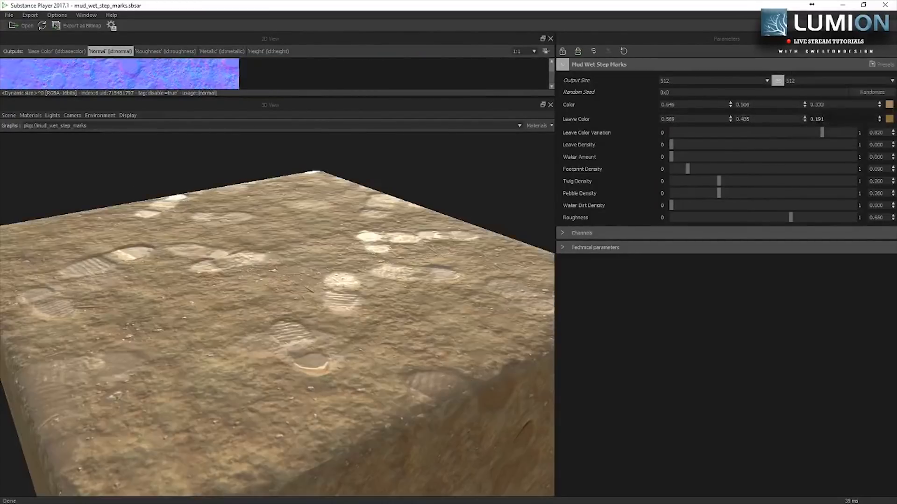
left_click(882, 65)
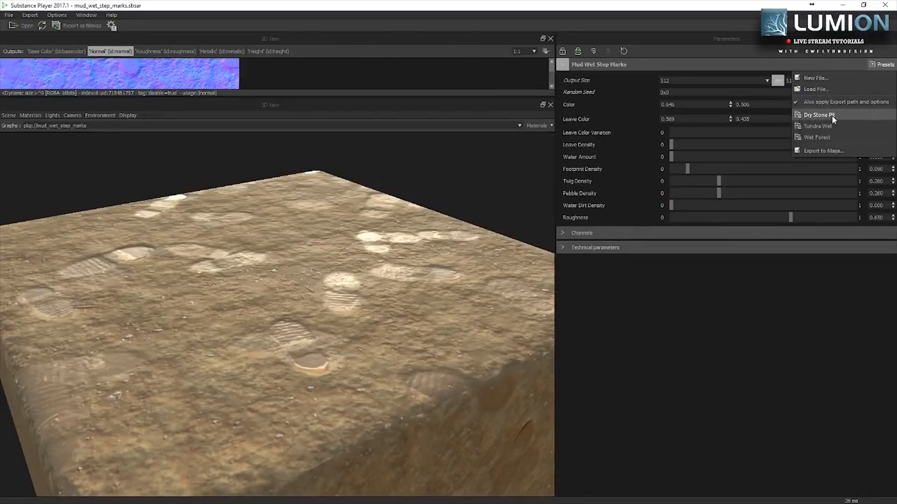
left_click(820, 124)
Step: Apply the Wet Forest preset to the mud material and inspect the surface on the cube
left_click(881, 64)
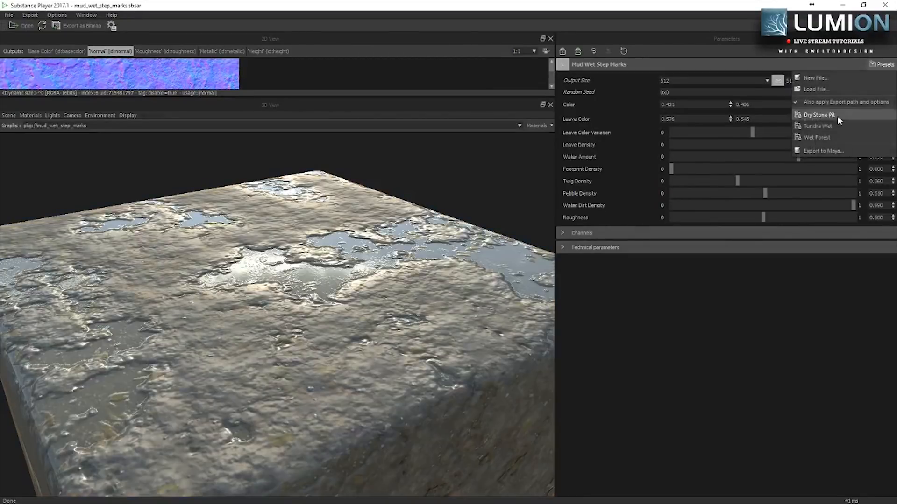
left_click(824, 137)
mouse_move(288, 304)
left_mouse_down()
mouse_move(296, 314)
mouse_move(296, 299)
left_mouse_up()
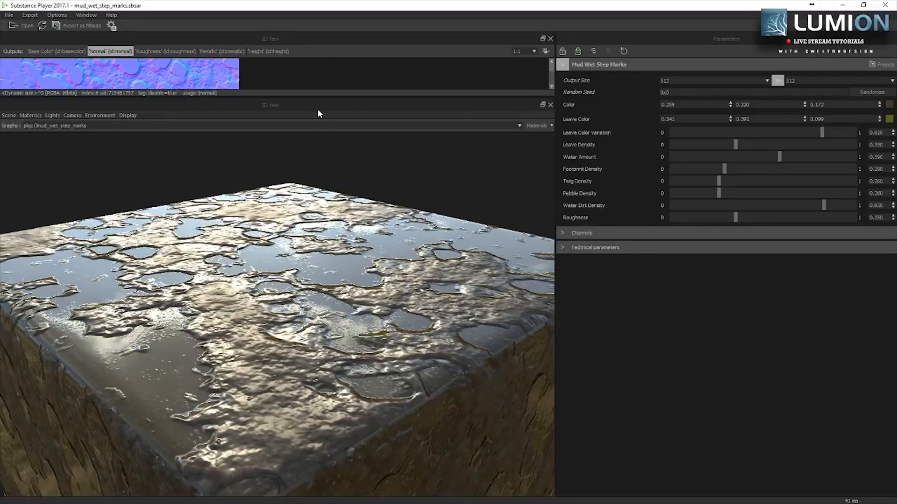
left_click_drag(287, 322, 347, 339)
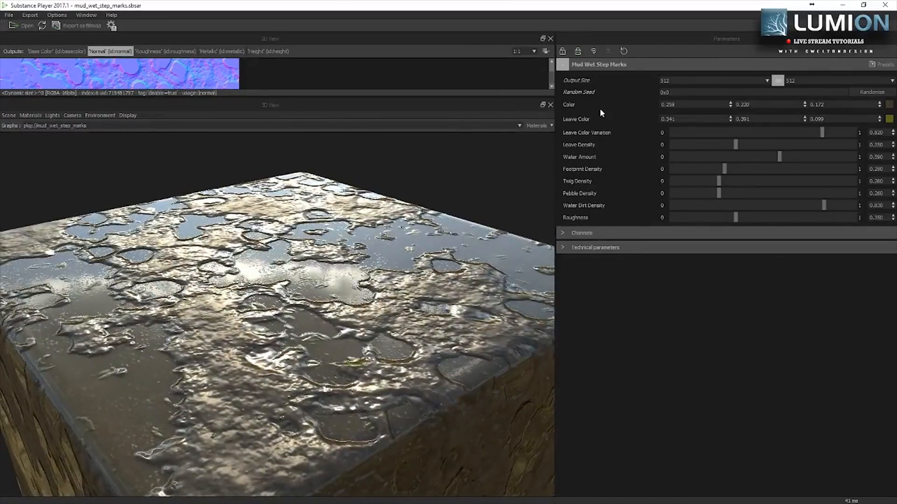
Step: Set the material's output size to 2048 and inspect the puddles and mud on the cube
left_click(706, 81)
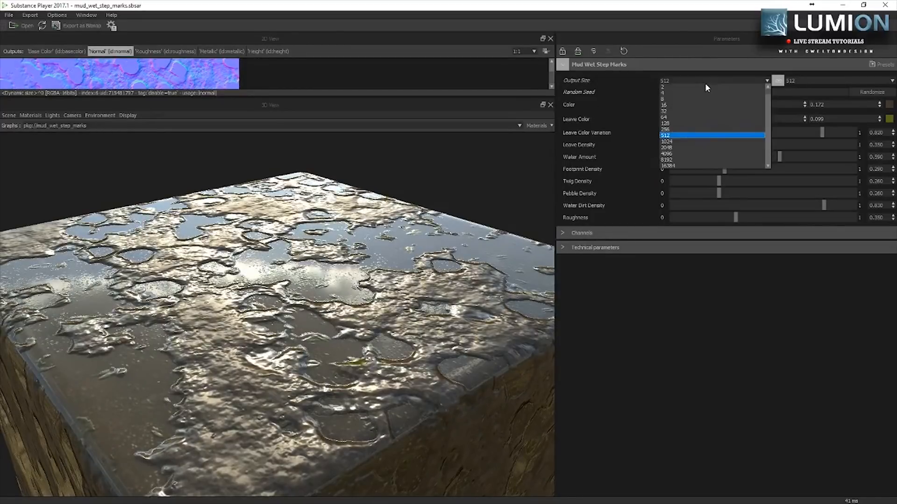
left_click(676, 147)
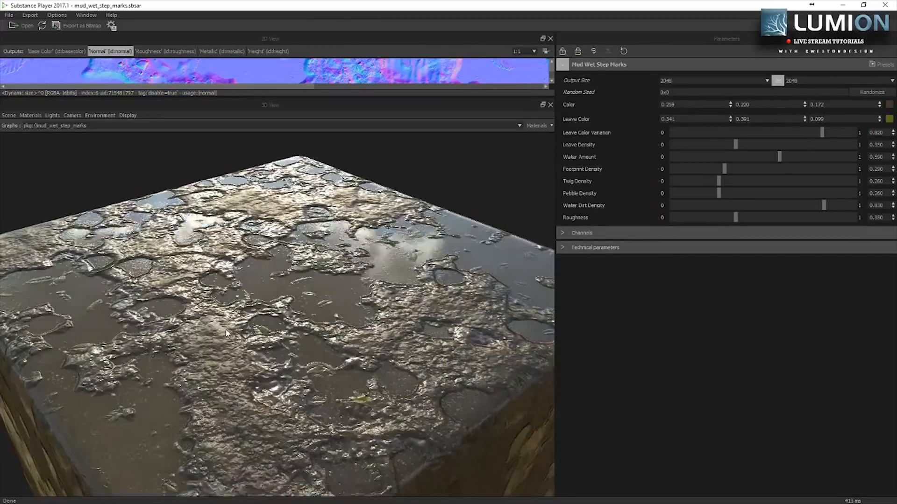
mouse_move(226, 333)
left_mouse_down()
mouse_move(223, 317)
mouse_move(219, 326)
left_mouse_up()
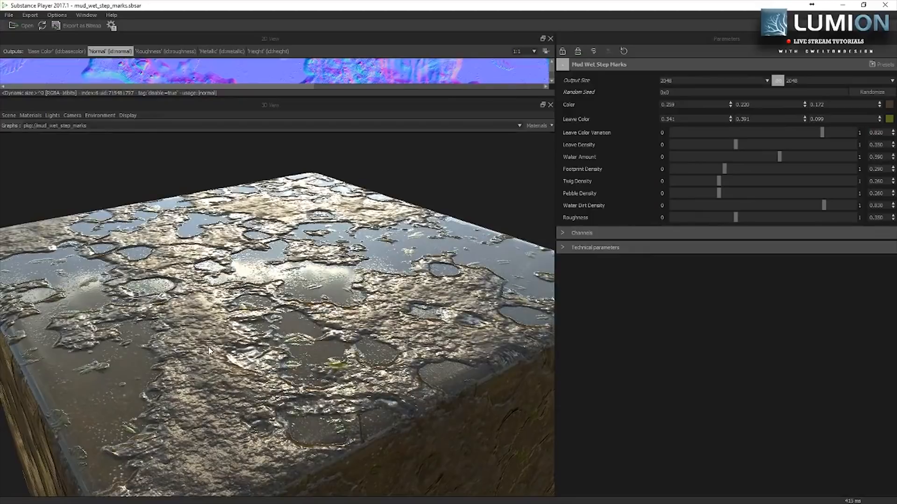
scroll(209, 350, "up", 3)
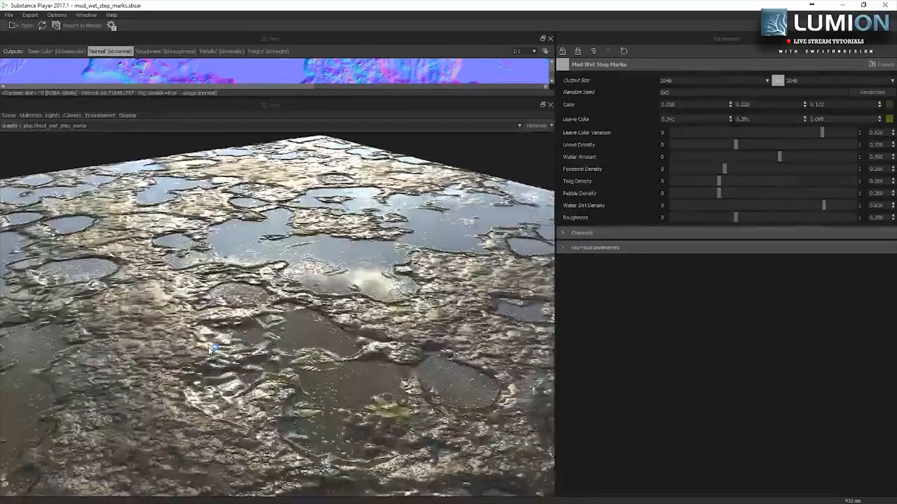
mouse_move(214, 313)
left_mouse_down()
mouse_move(221, 325)
mouse_move(224, 308)
left_mouse_up()
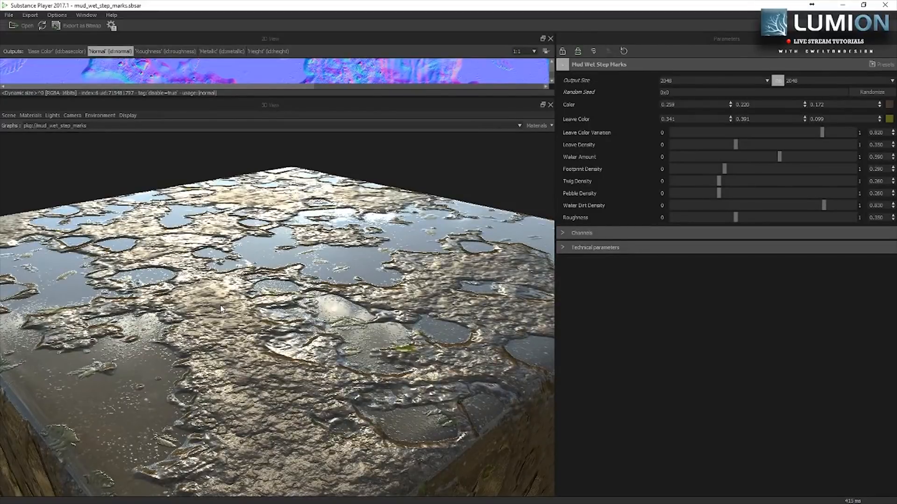
Step: Look through the available output sizes without changing the setting, and examine the leaf and puddle details close up
left_click(689, 80)
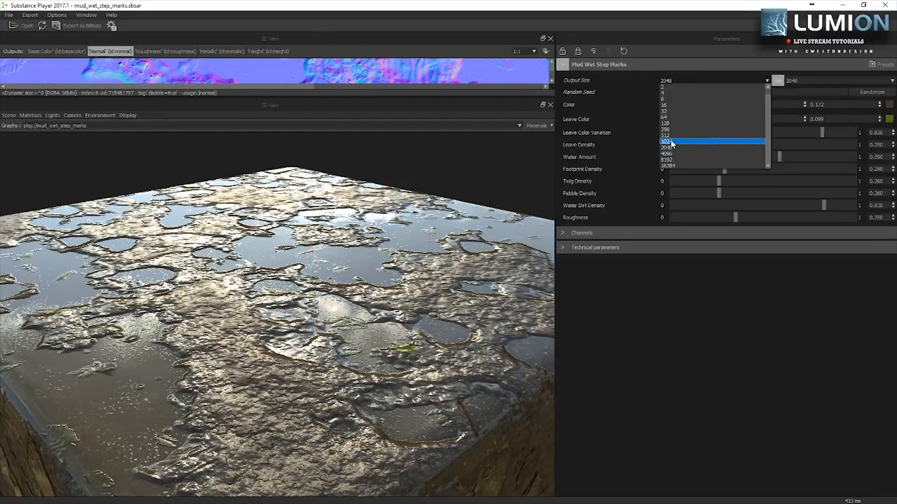
left_click(618, 155)
left_click_drag(295, 306, 269, 337)
scroll(201, 358, "up", 4)
scroll(201, 360, "up", 6)
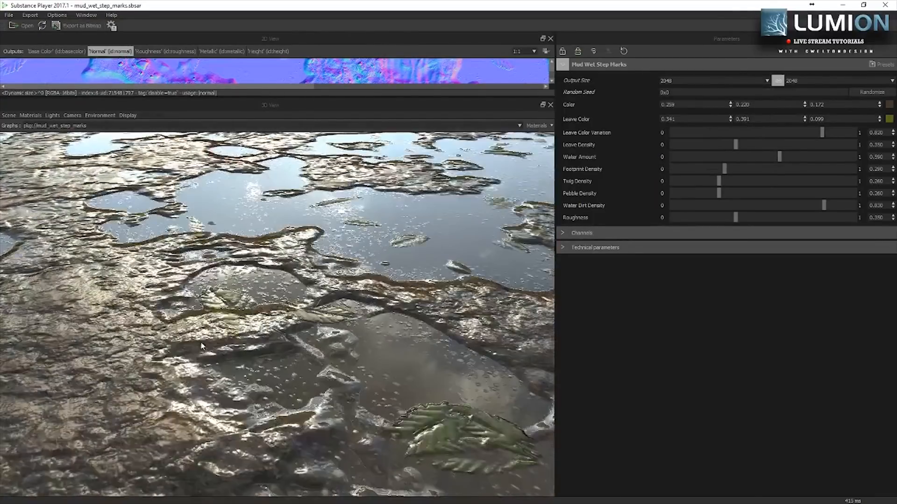
Step: Set the mud material's output size to 4096 while viewing the leaf and puddle details close up
scroll(122, 333, "down", 10)
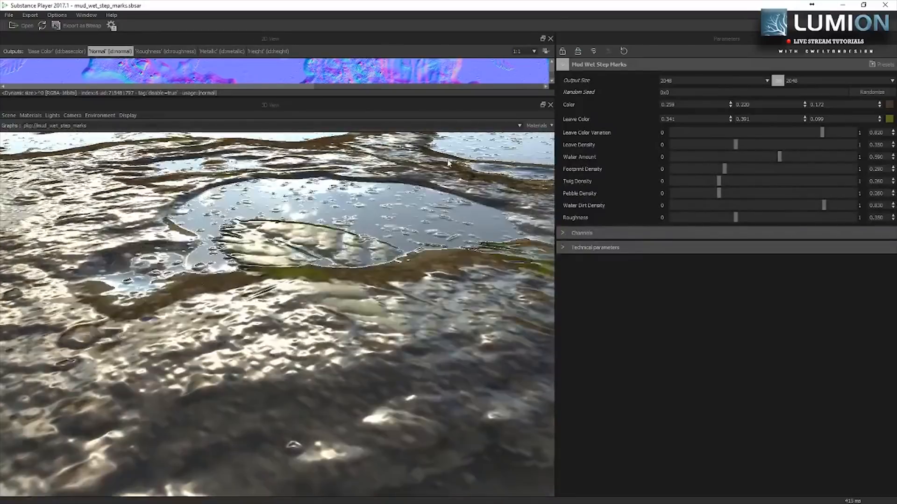
left_click(695, 79)
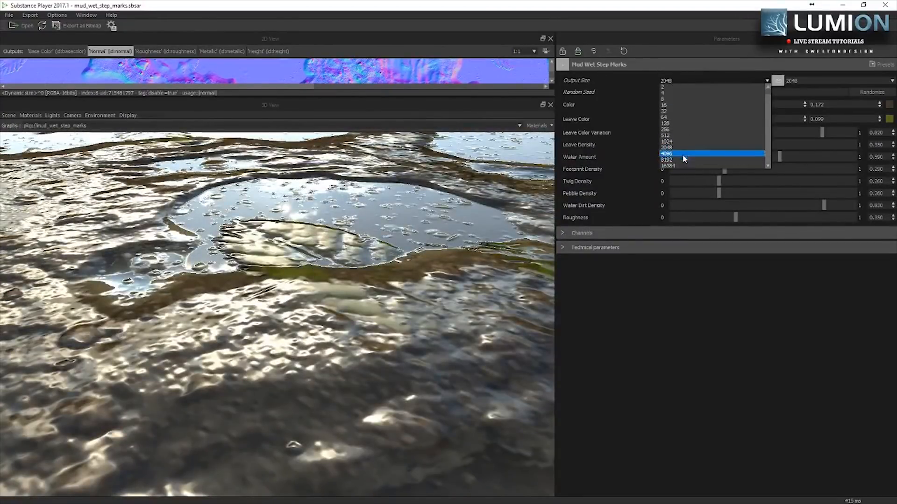
left_click(685, 154)
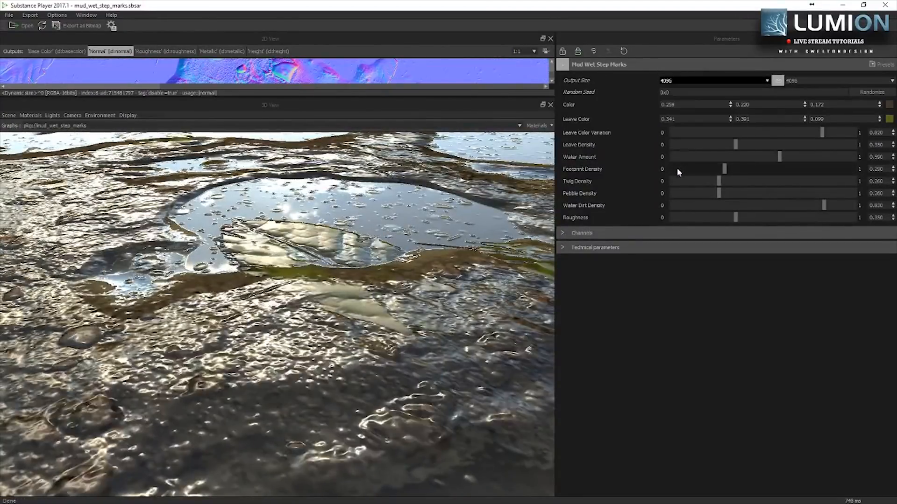
Step: Try an output size of 8192 and inspect the mud, leaves and puddle reflections both close up and from farther away
left_click(707, 81)
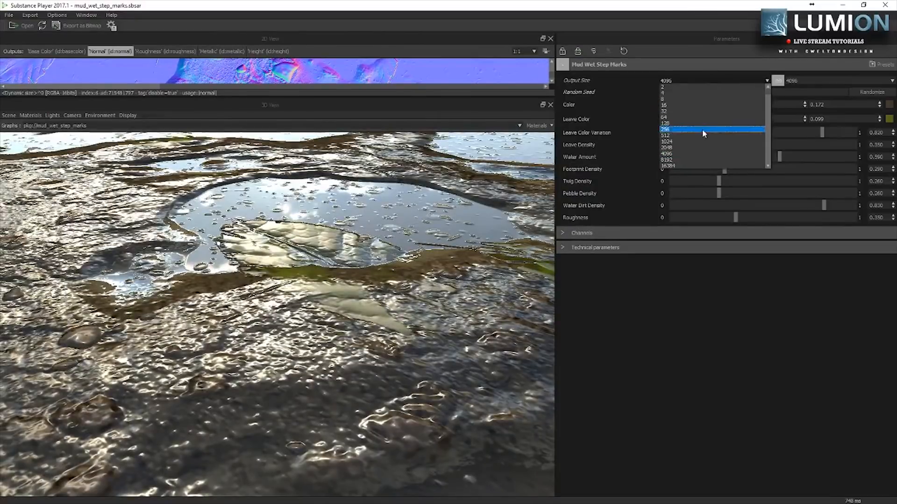
left_click(694, 159)
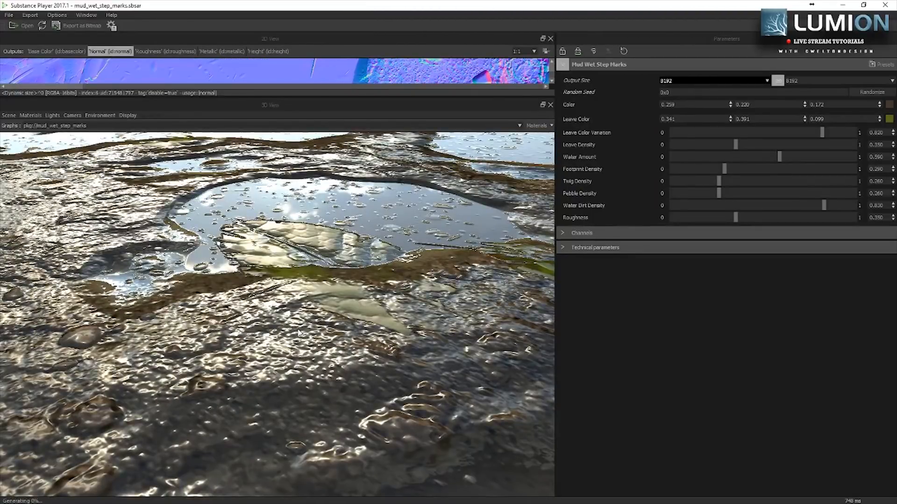
left_click(268, 339)
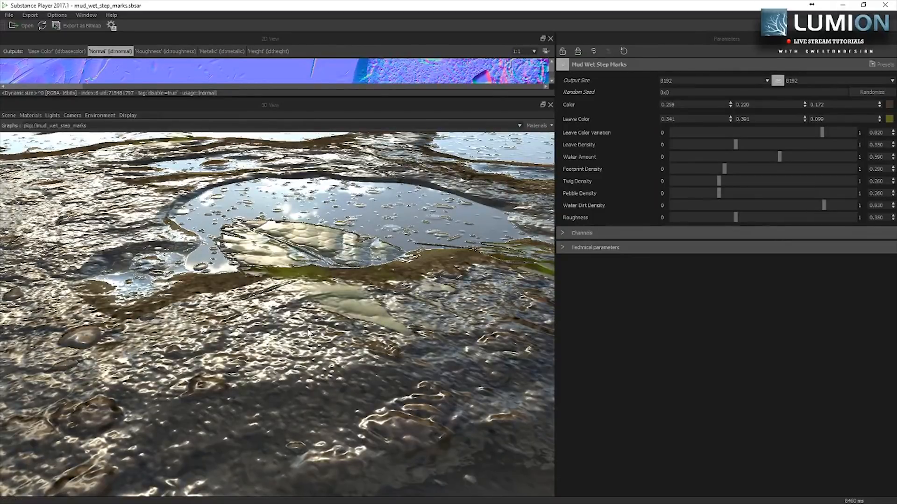
mouse_move(251, 308)
left_mouse_down()
mouse_move(299, 310)
mouse_move(252, 312)
left_mouse_up()
scroll(274, 334, "up", 5)
scroll(271, 336, "down", 6)
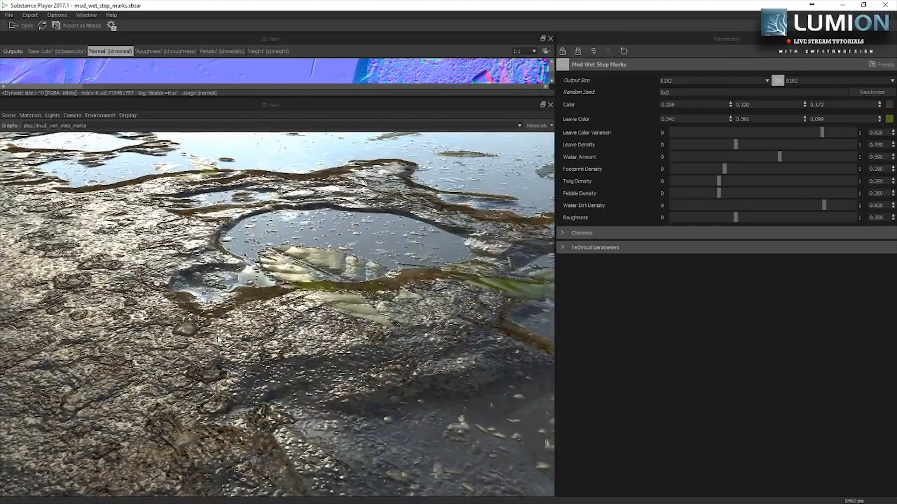
scroll(218, 337, "down", 5)
scroll(223, 334, "up", 3)
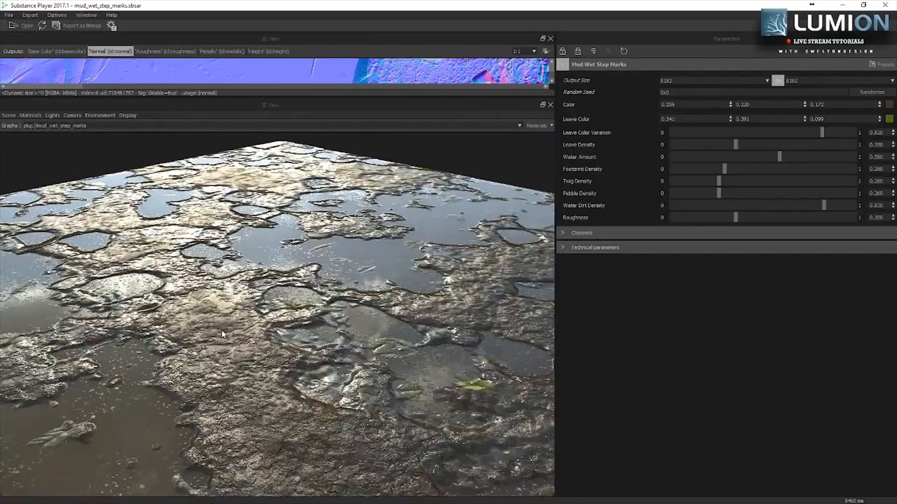
scroll(223, 334, "down", 1)
scroll(258, 303, "down", 2)
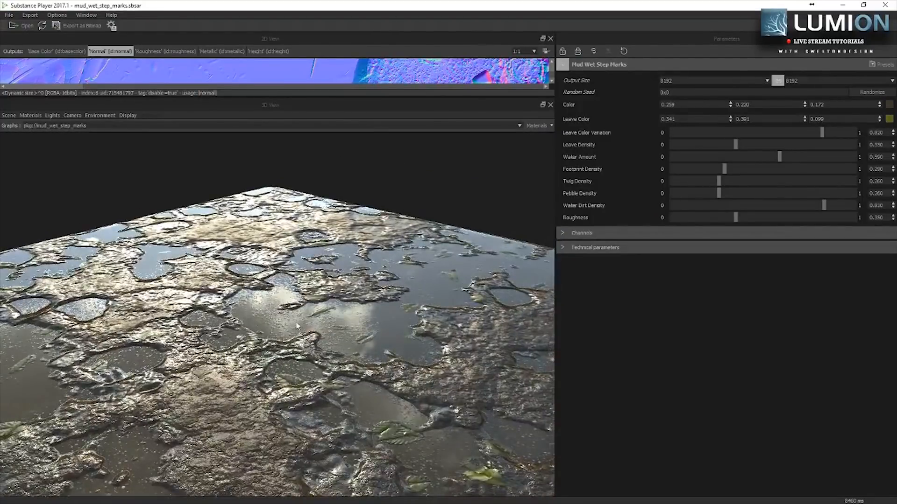
right_click_drag(298, 326, 303, 364, "ctrl+shift")
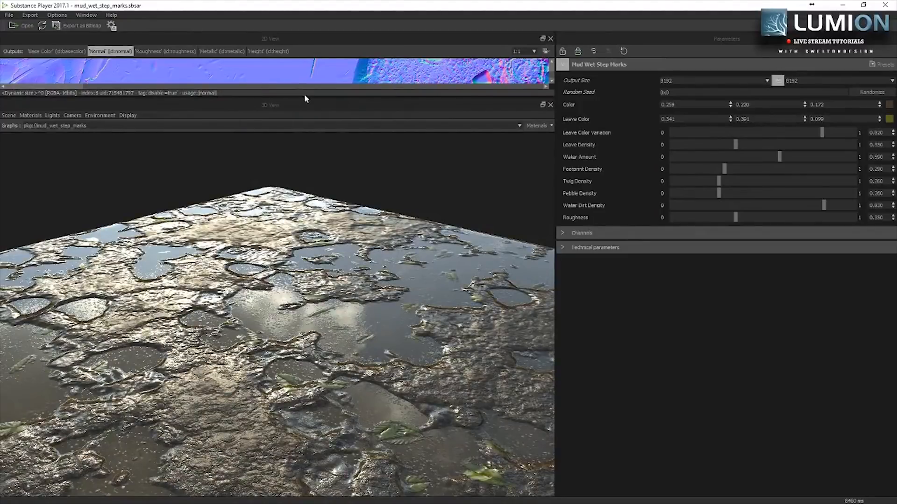
Step: Fit the whole normal map in the temporarily enlarged 2D view, and give the space back to the 3D view
left_click_drag(310, 97, 313, 397)
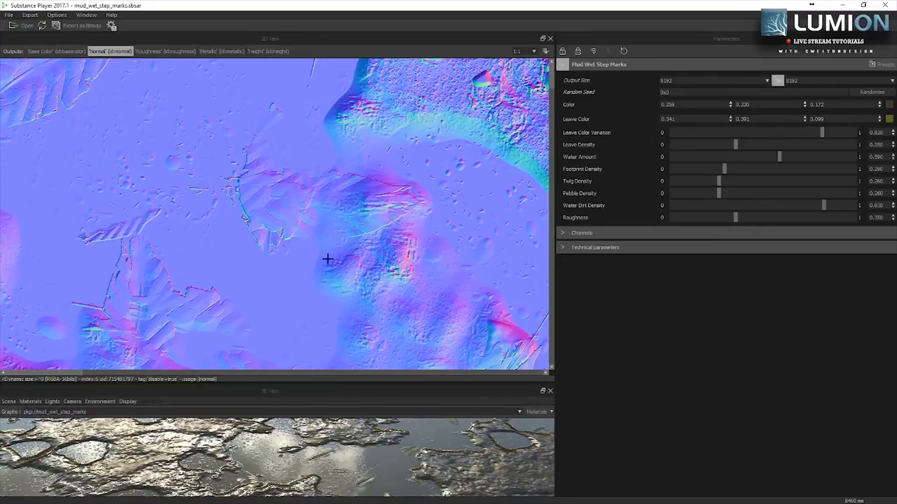
left_click(525, 51)
left_click(529, 75)
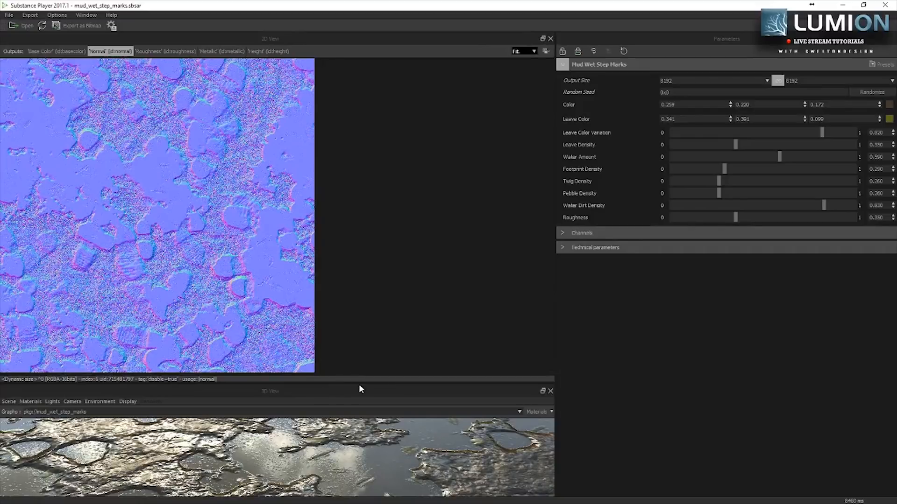
left_click_drag(372, 382, 400, 170)
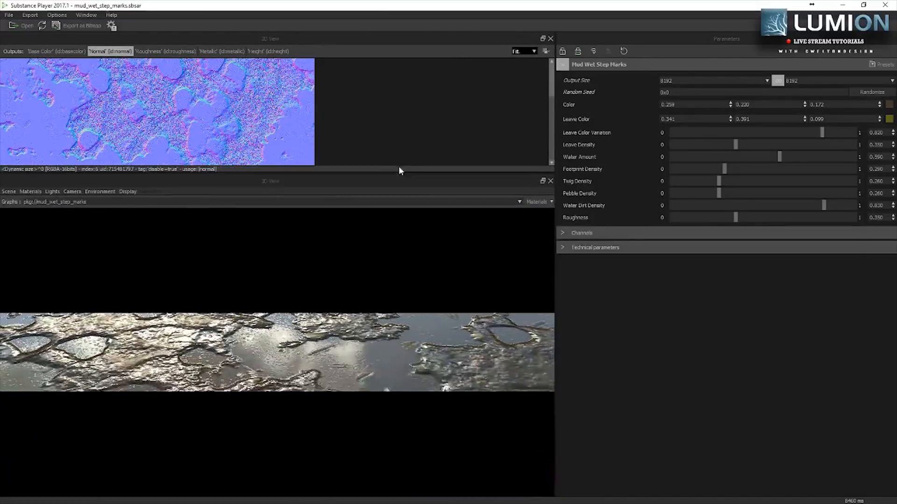
Step: Set the material's output size to 4096 and open the bitmap export settings
left_click(716, 82)
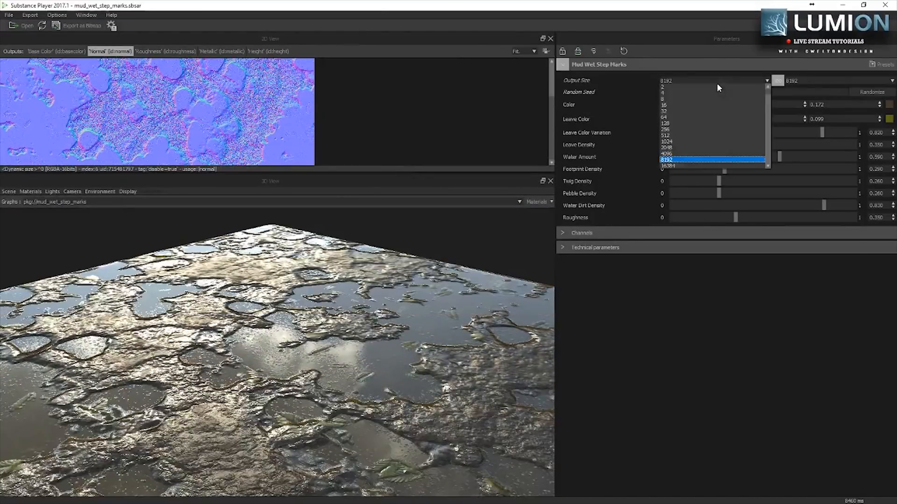
left_click(707, 154)
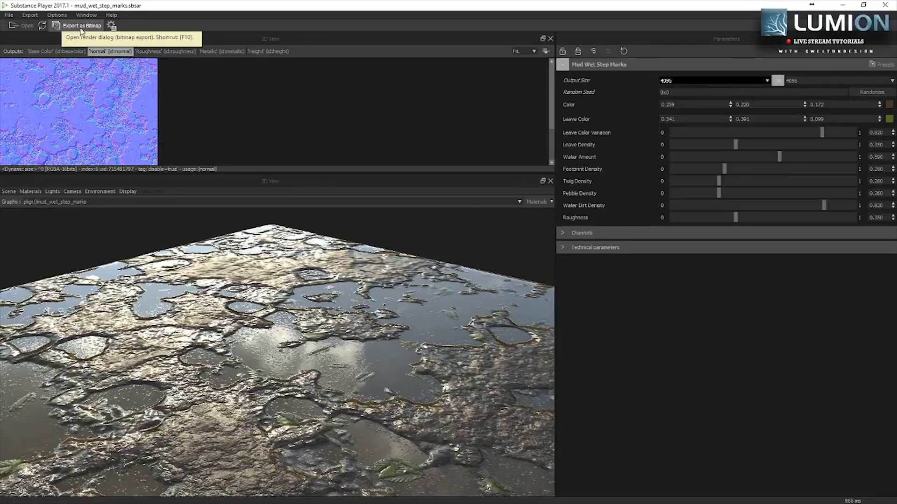
left_click(71, 27)
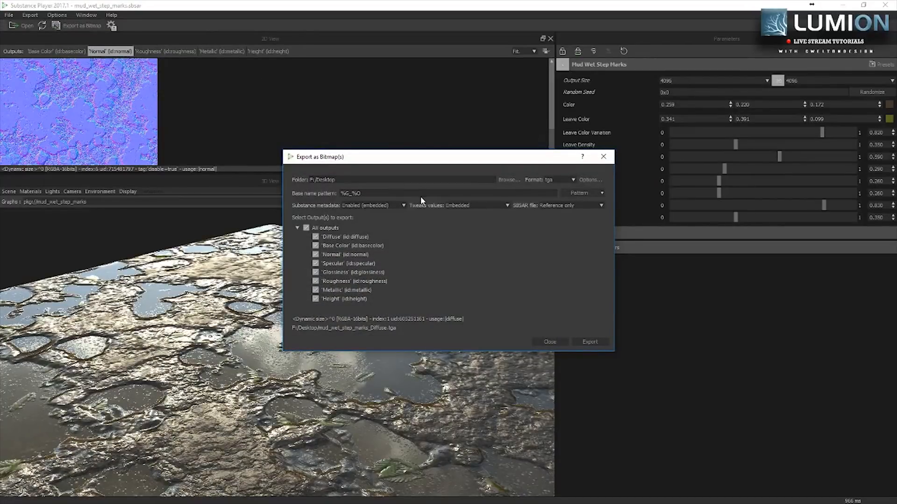
Step: Set the bitmap export format to jpg and check the base name pattern
left_click(567, 180)
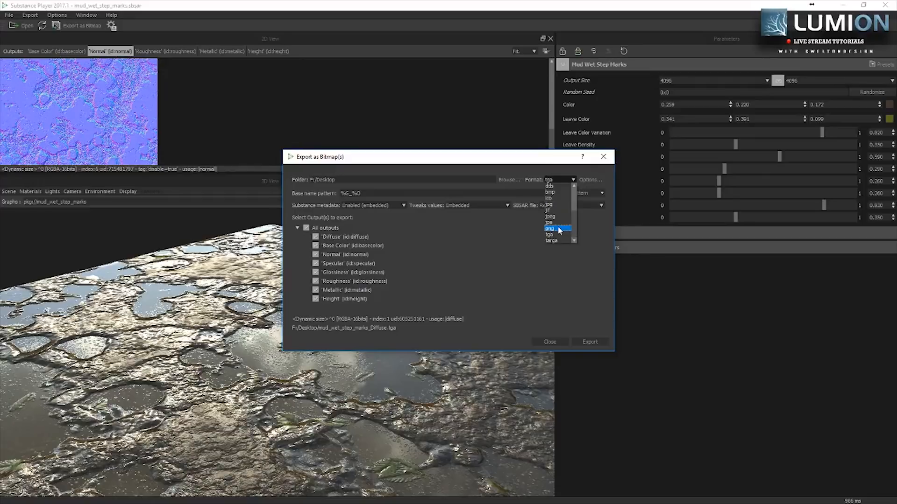
left_click(555, 204)
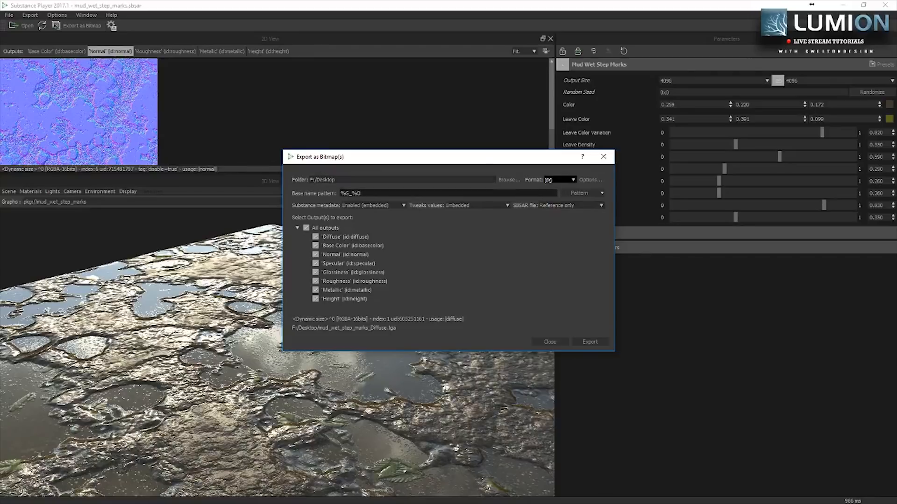
left_click(346, 193)
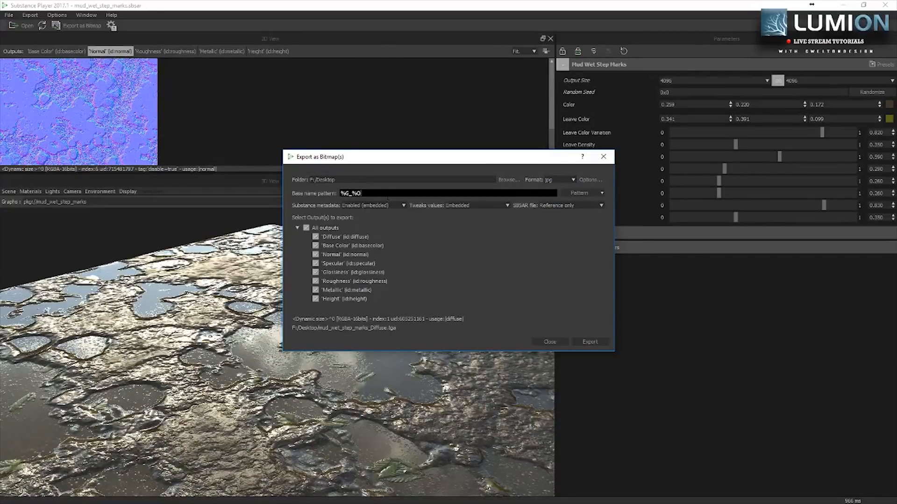
Step: Select only the Diffuse, Normal and Glossiness outputs for export
left_click(306, 228)
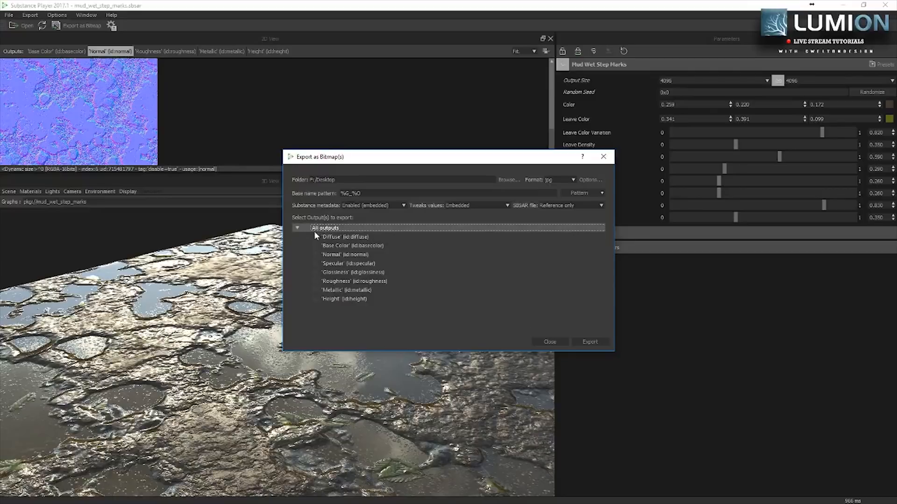
left_click(316, 237)
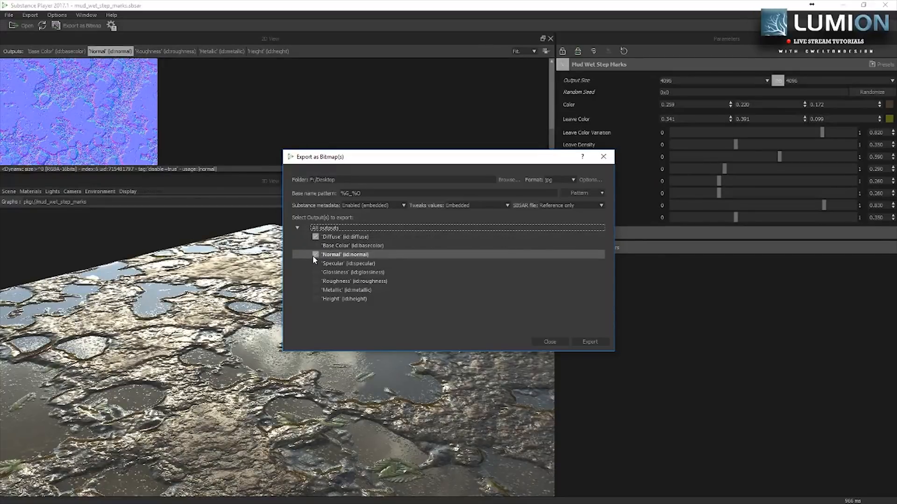
left_click(315, 255)
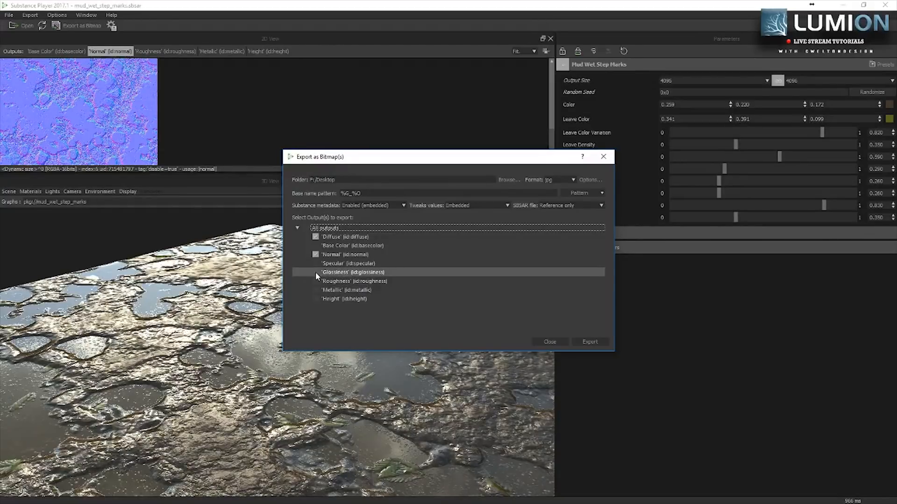
left_click(352, 273)
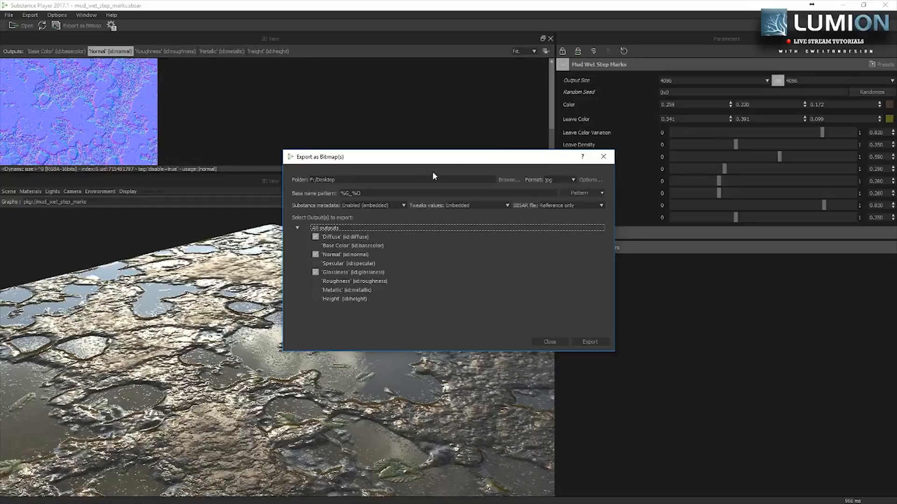
Step: Set the tweaks values to External (.sbsprs) file and export the selected maps
left_click(484, 206)
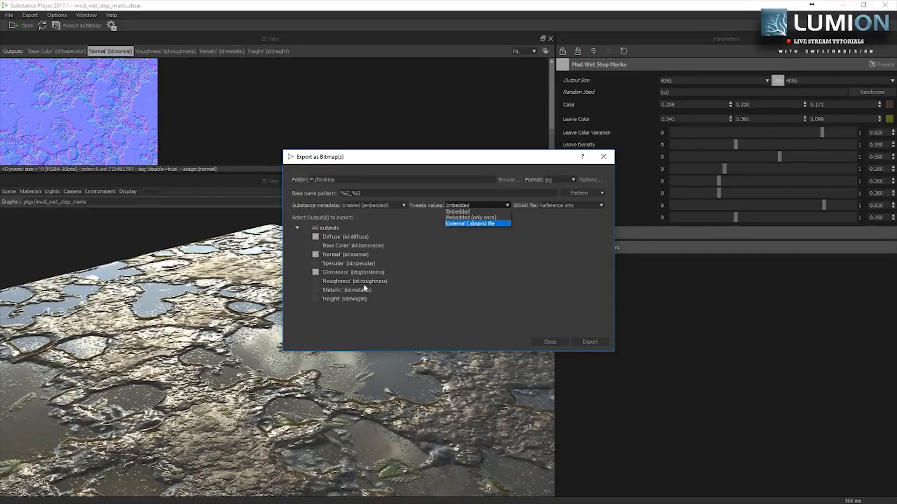
left_click(489, 225)
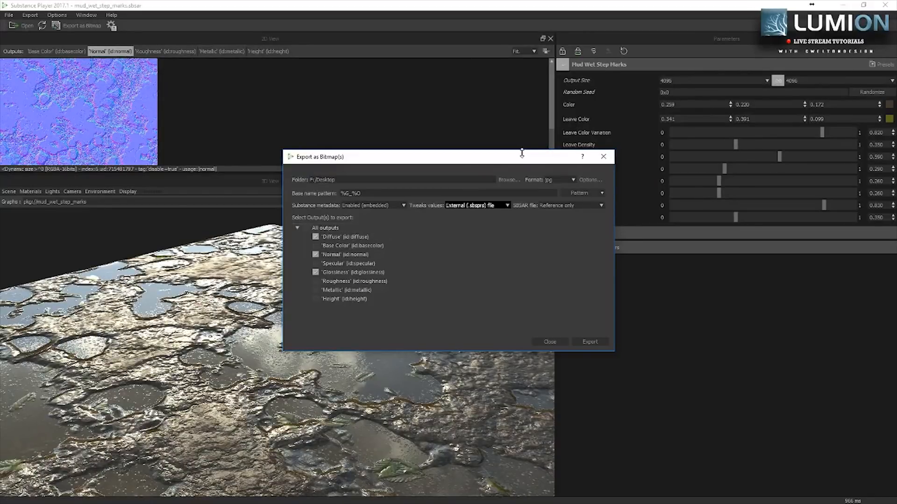
left_click(589, 343)
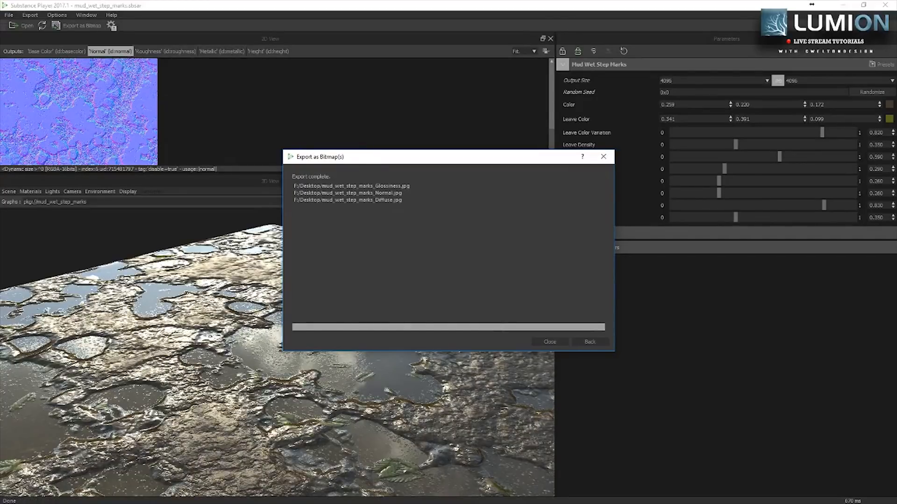
Step: Switch to the Desktop folder in File Explorer and show its files as extra large thumbnails
key("alt+Tab")
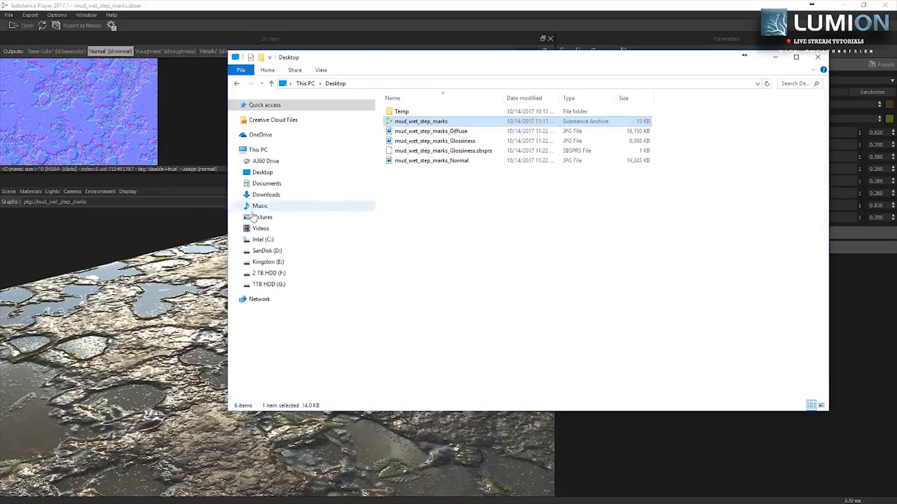
left_click(467, 191)
scroll(467, 191, "up", 4, "ctrl")
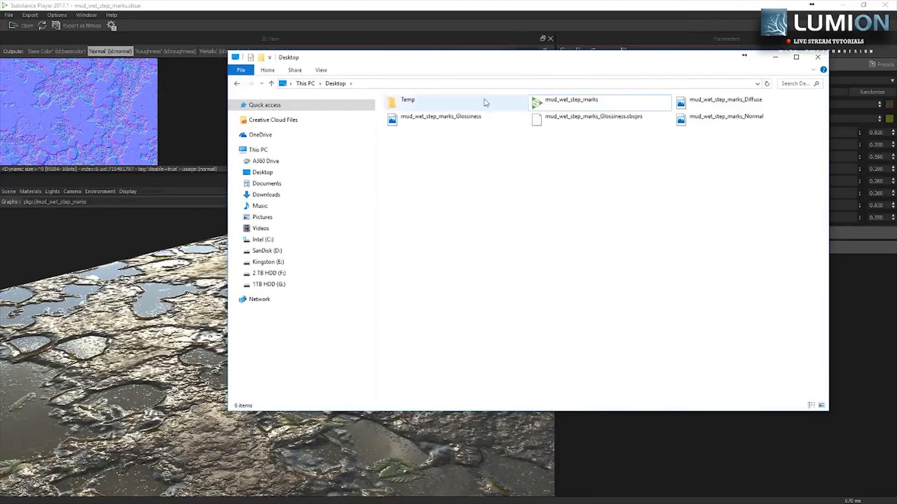
scroll(532, 139, "up", 2, "ctrl")
left_click(549, 127)
scroll(549, 127, "up", 3, "ctrl")
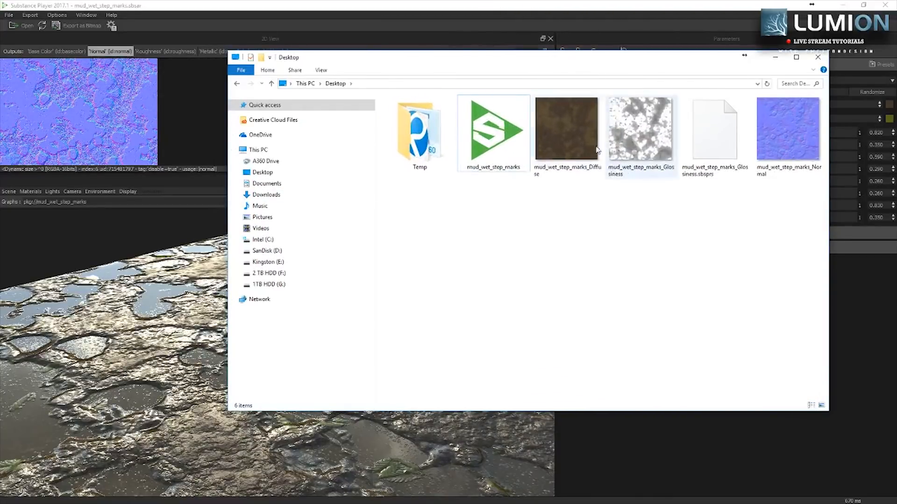
scroll(572, 138, "up", 2, "ctrl")
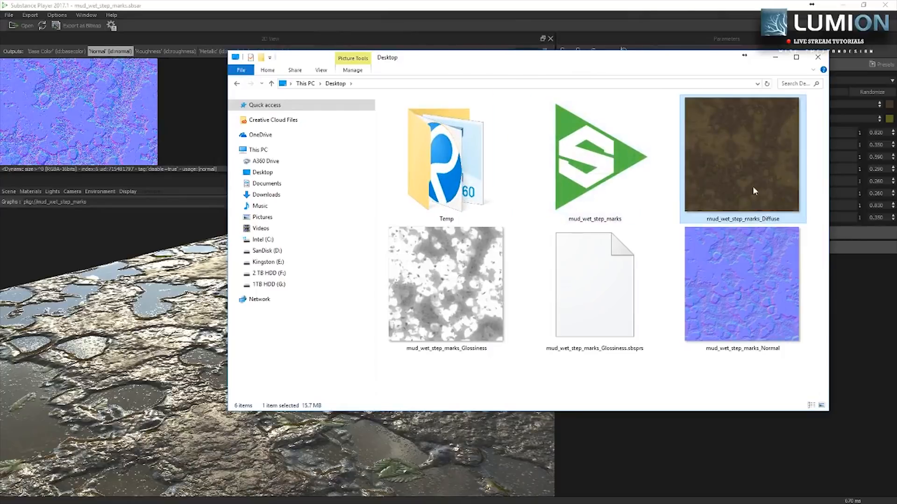
Step: Examine the exported Glossiness and Normal maps and the .sbsprs file, and move the folder window aside to uncover the material parameters
left_click(436, 297)
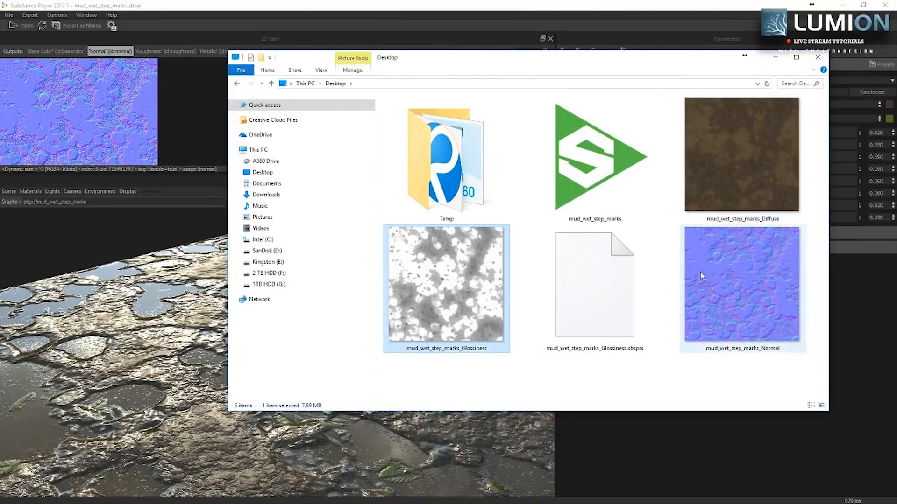
left_click(761, 271)
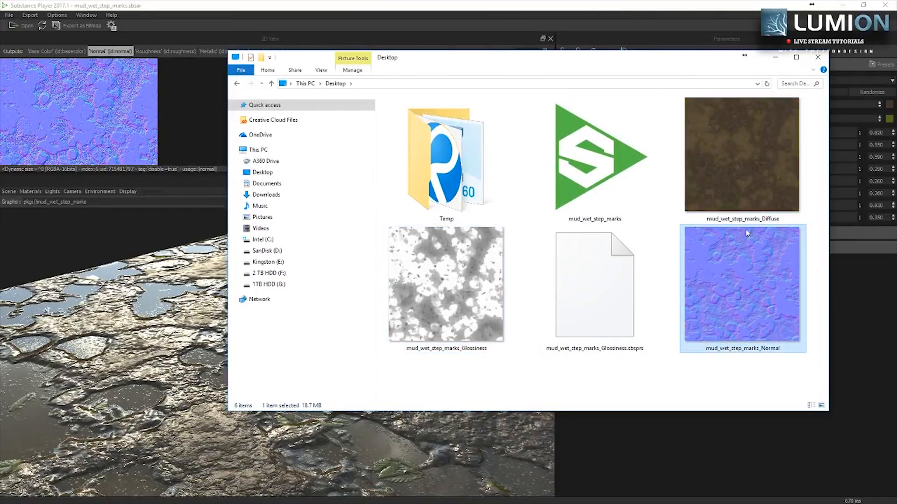
left_click(462, 264)
left_click(749, 251)
left_click(434, 280)
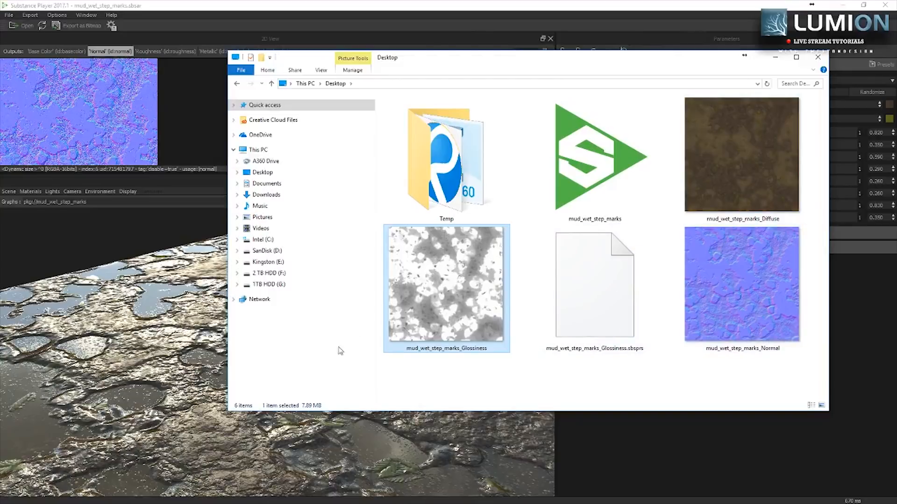
left_click(722, 393)
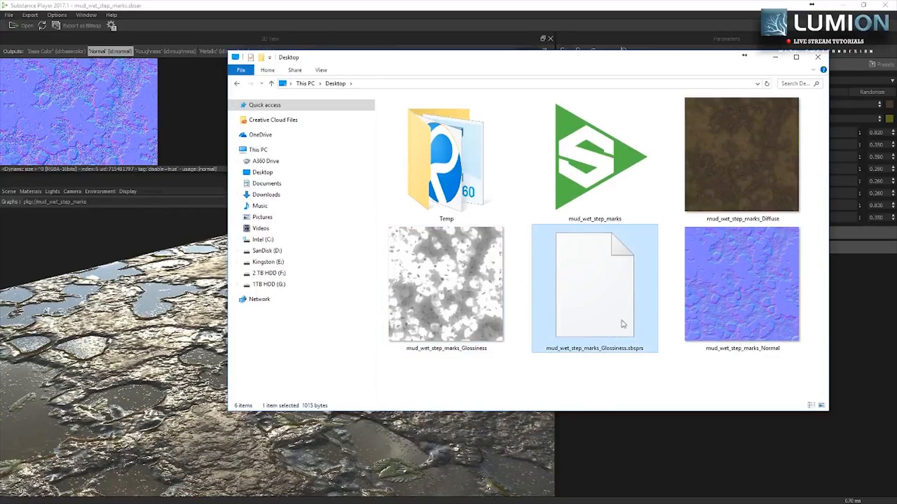
left_click_drag(743, 62, 510, 44)
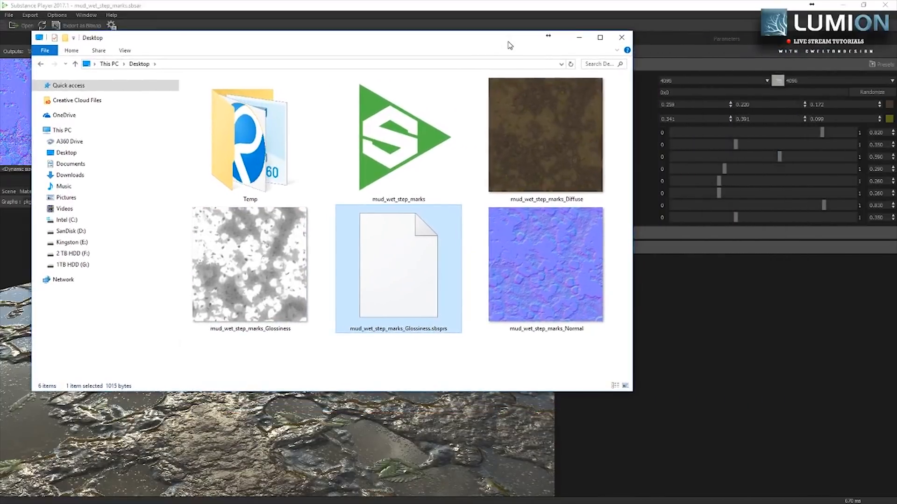
Step: Switch to Lumion and examine the mud material on the ball and ground from a distance and up close
left_click(391, 369)
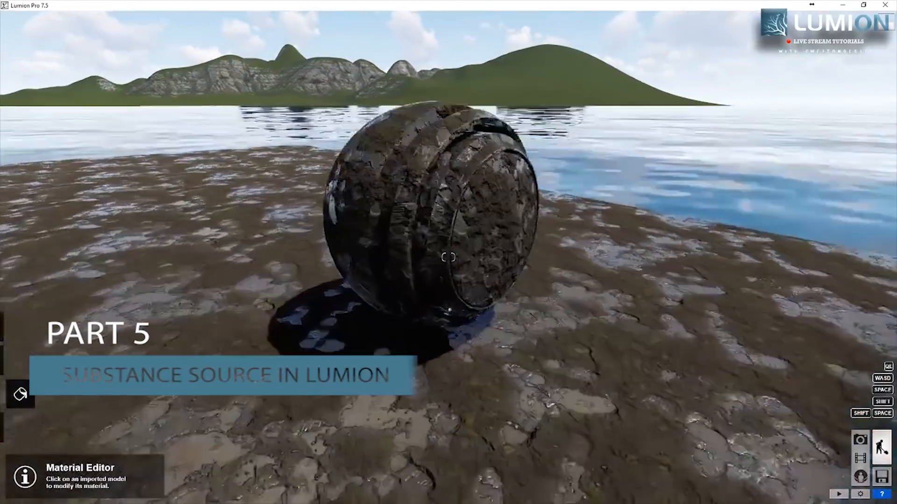
right_click_drag(423, 366, 405, 354)
scroll(404, 353, "down", 3)
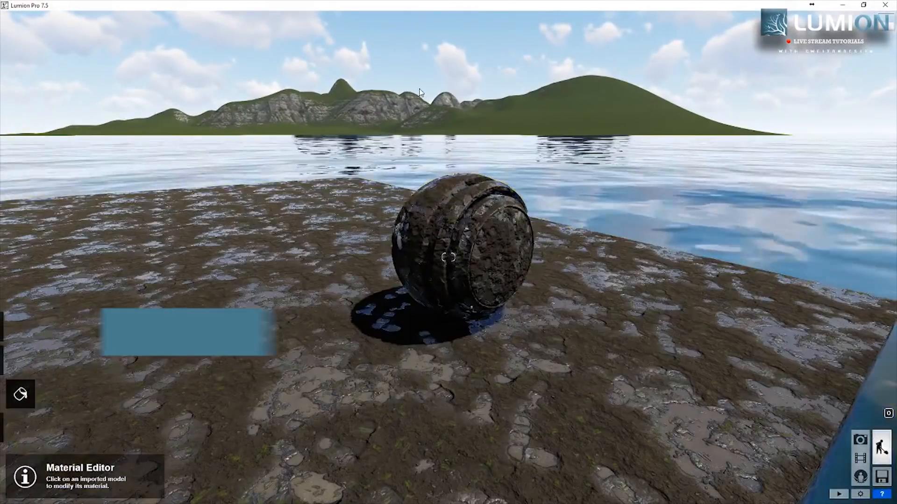
right_click_drag(452, 103, 463, 122)
key("w")
key("w")
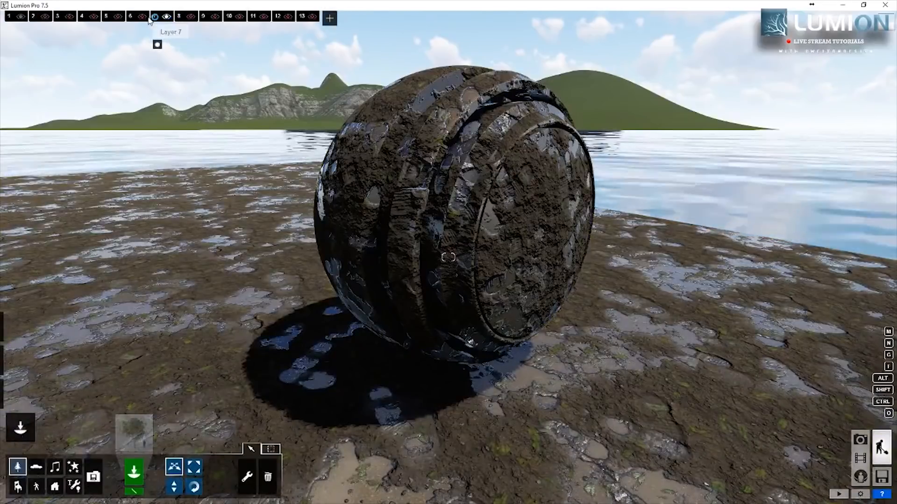
Step: Move the camera around the mud-covered ball to examine the material's relief and puddle reflections from several angles
key("a")
right_click_drag(257, 212, 392, 196)
key("s")
key("w")
right_click_drag(447, 256, 462, 308)
right_click_drag(448, 257, 464, 245)
key("a")
key("s")
key("s")
key("w")
key("s")
key("s")
key("w")
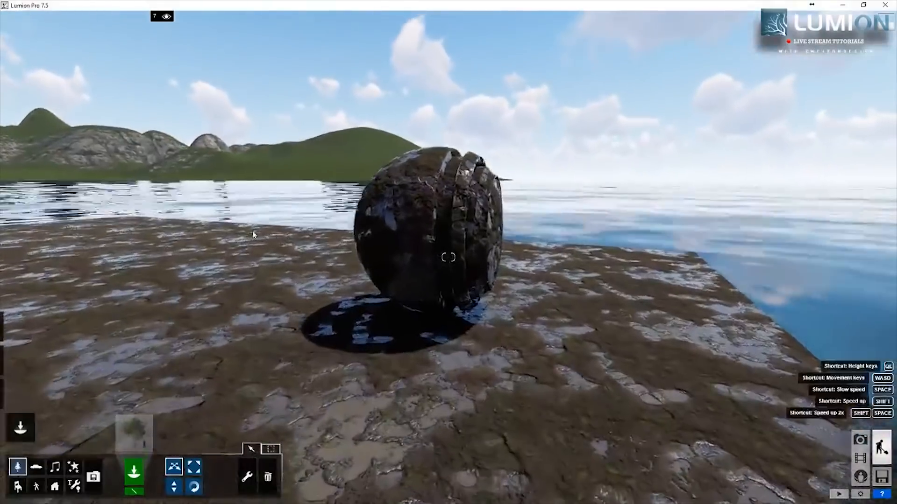
Step: Hide the layer holding the mud material and inspect the bare chrome ball and its reflections
mouse_move(146, 18)
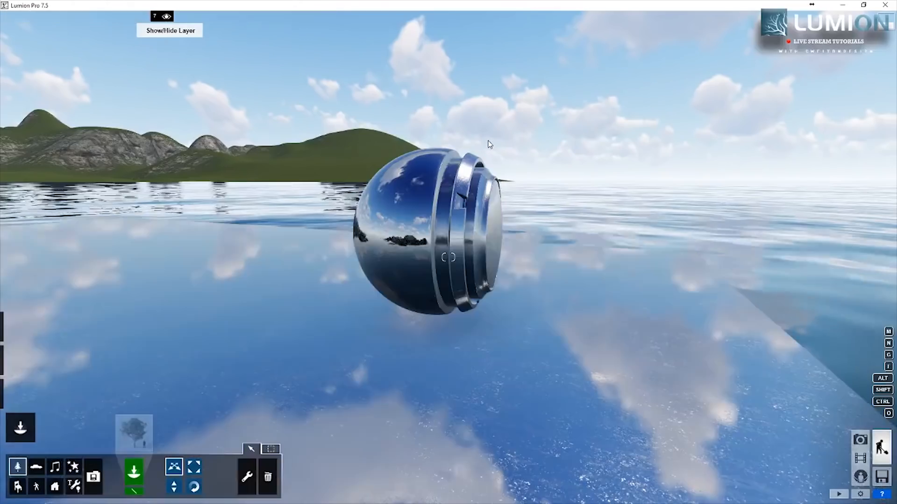
key("w")
mouse_move(448, 257)
right_mouse_down()
mouse_move(458, 257)
mouse_move(447, 257)
right_mouse_up()
key("w")
key("s")
right_click_drag(514, 332, 485, 347)
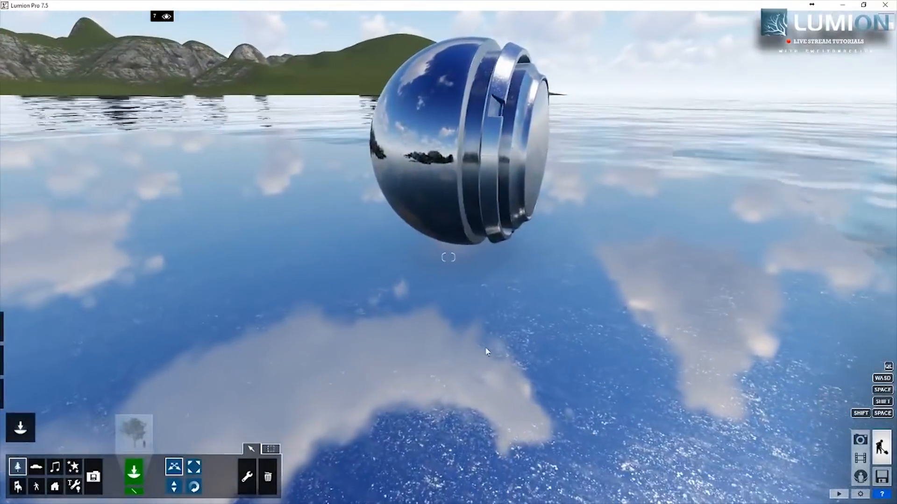
Step: Show the layers with the small metallic scale ground and the blue hexagon tile material
mouse_move(234, 28)
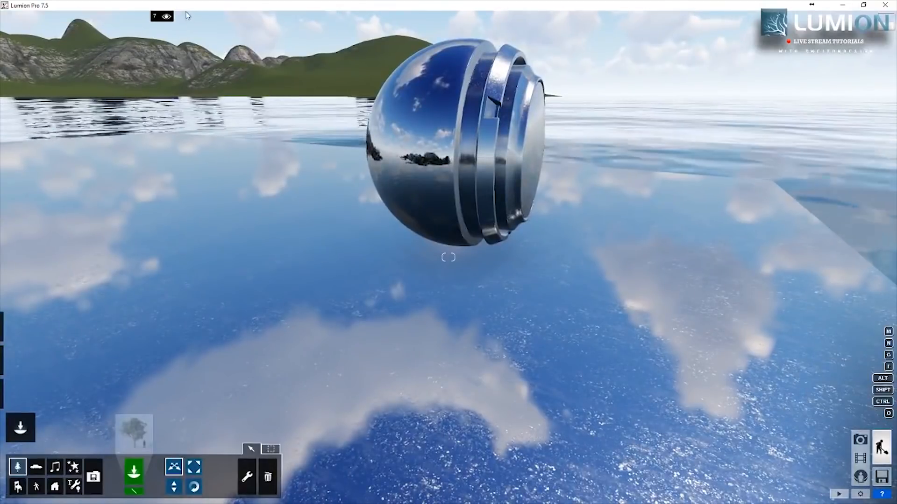
left_click(191, 18)
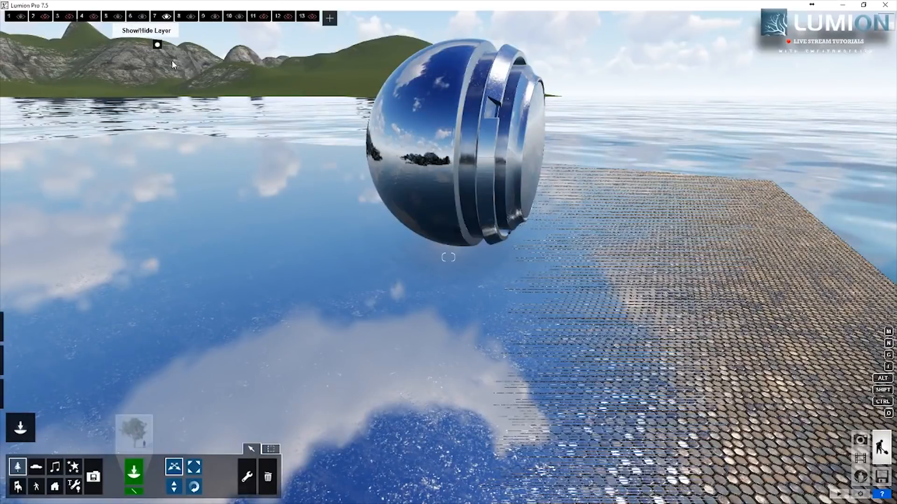
left_click(118, 17)
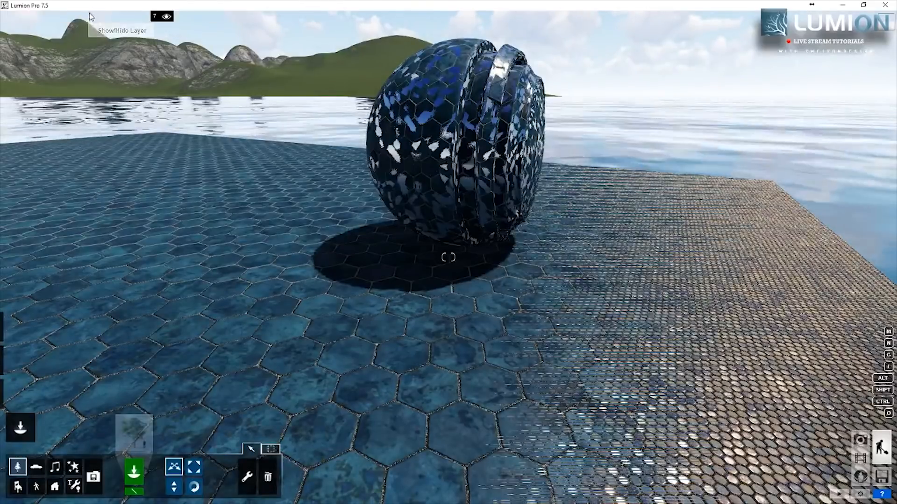
mouse_move(92, 18)
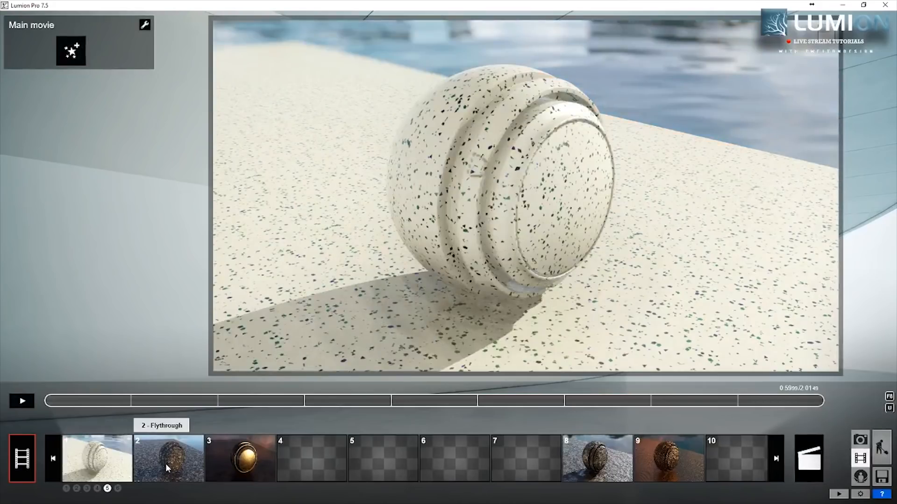
Step: Open clip 2 in Movie mode, then scrub and play it to review the sandy material under moving light
left_click(166, 464)
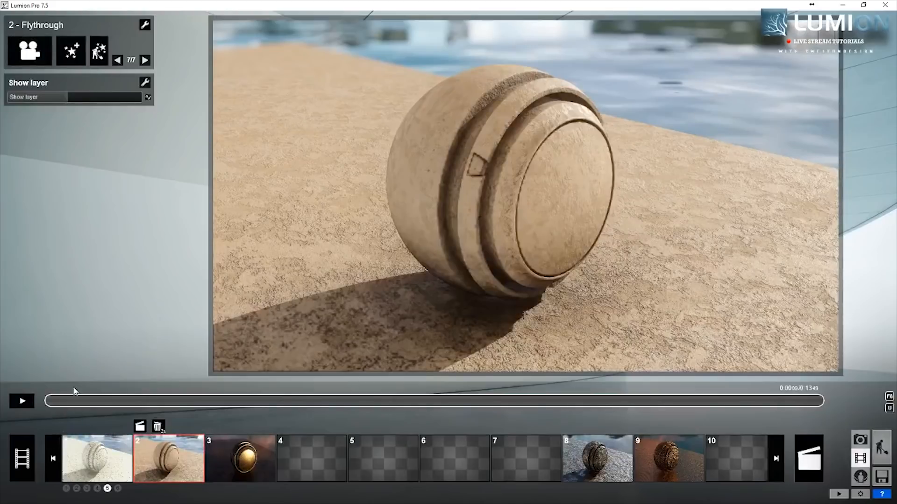
left_click_drag(56, 404, 467, 409)
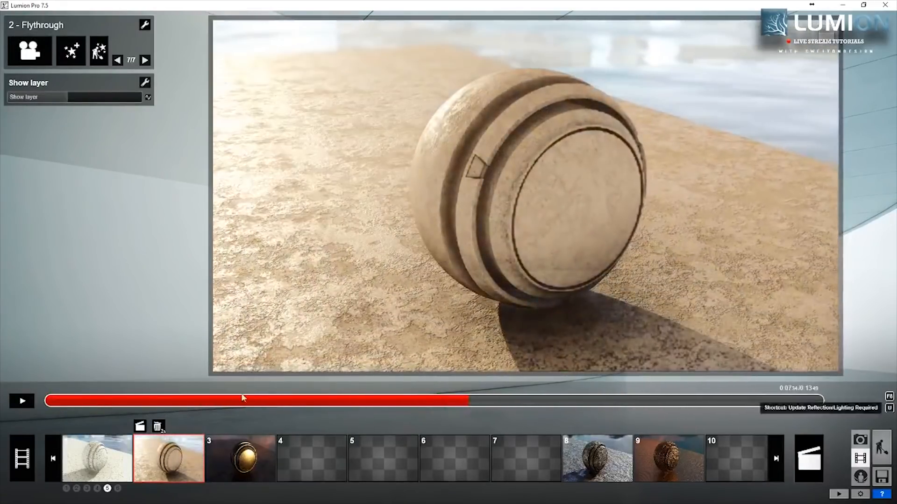
left_click(28, 401)
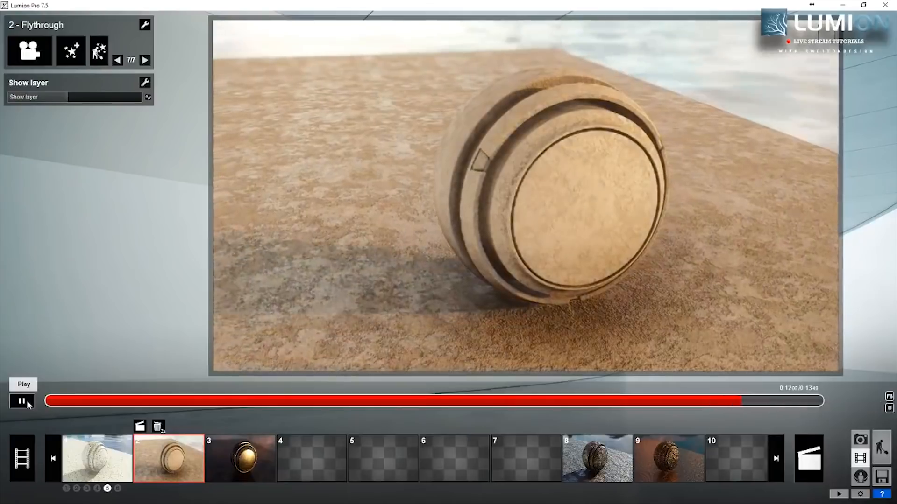
left_click(27, 401)
left_click_drag(732, 401, 494, 389)
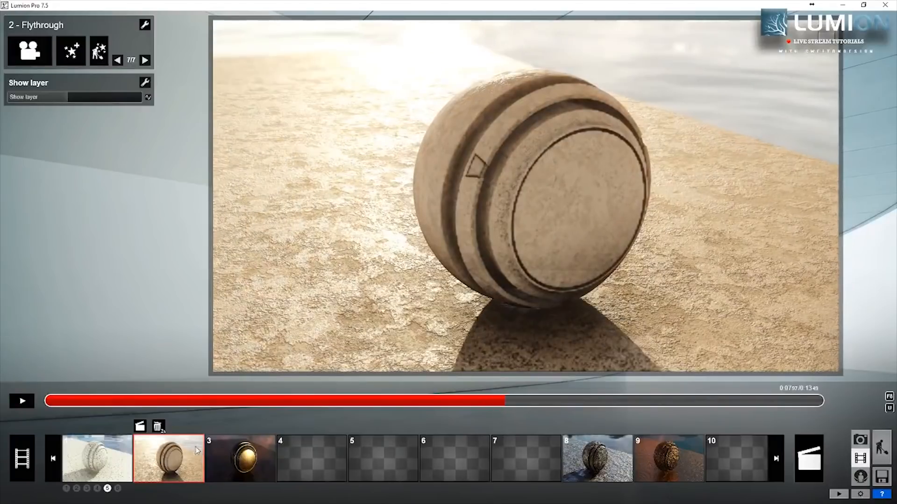
Step: Open clip 3 and scrub through it to review how light plays across the wood material
left_click(255, 455)
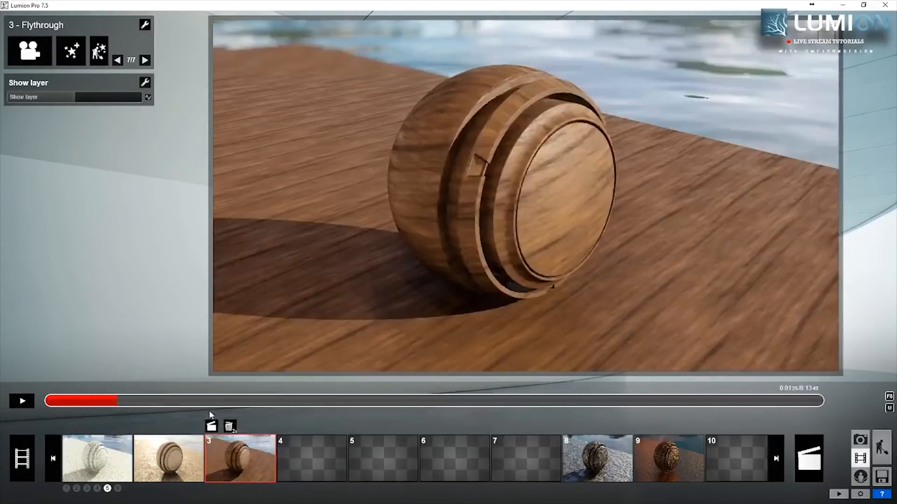
left_click_drag(209, 410, 422, 414)
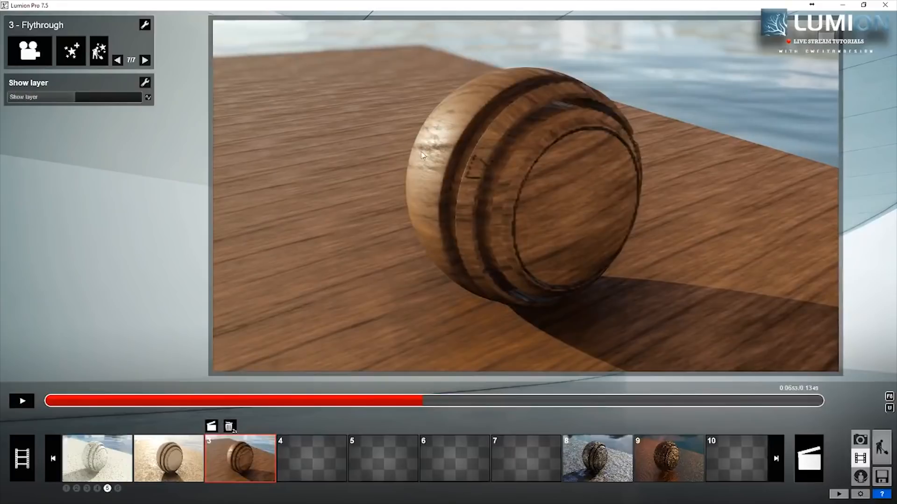
left_click(496, 404)
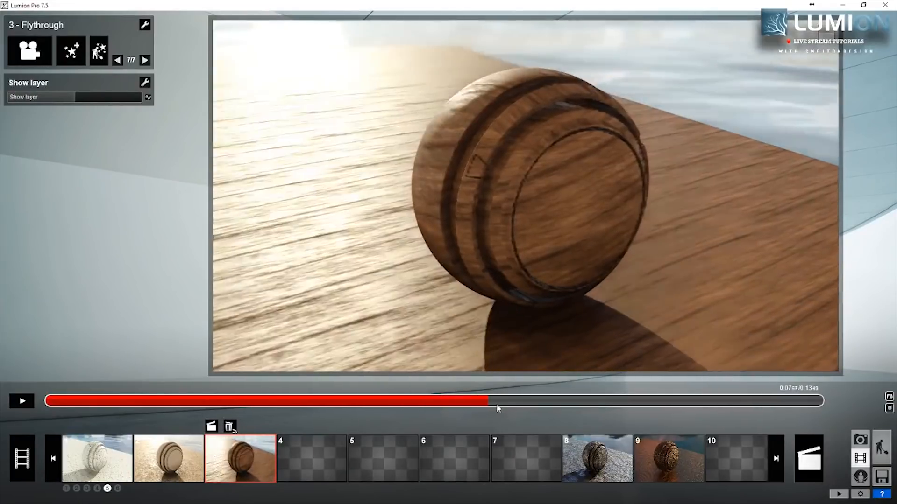
left_click_drag(495, 403, 678, 405)
Step: Review the wet mud material in clip 8, then scrub clip 9 to check the reflections on the metallic scales
left_click(594, 456)
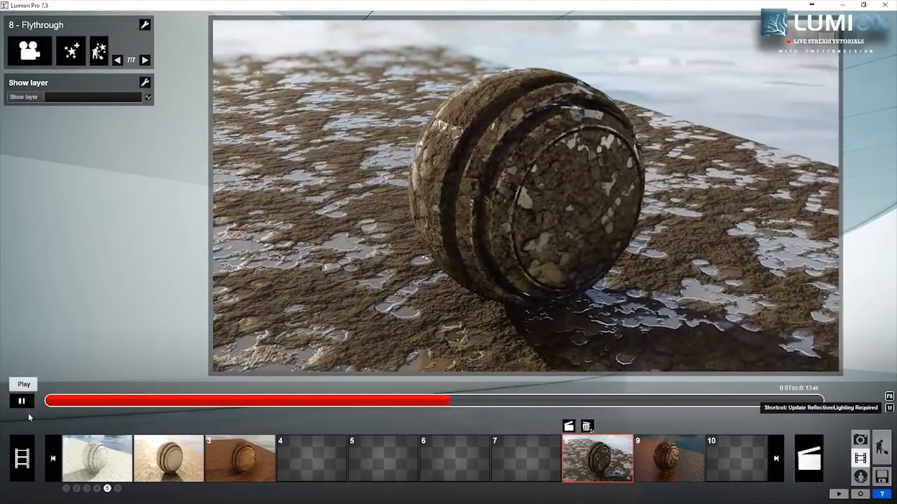
left_click(21, 402)
left_click(661, 463)
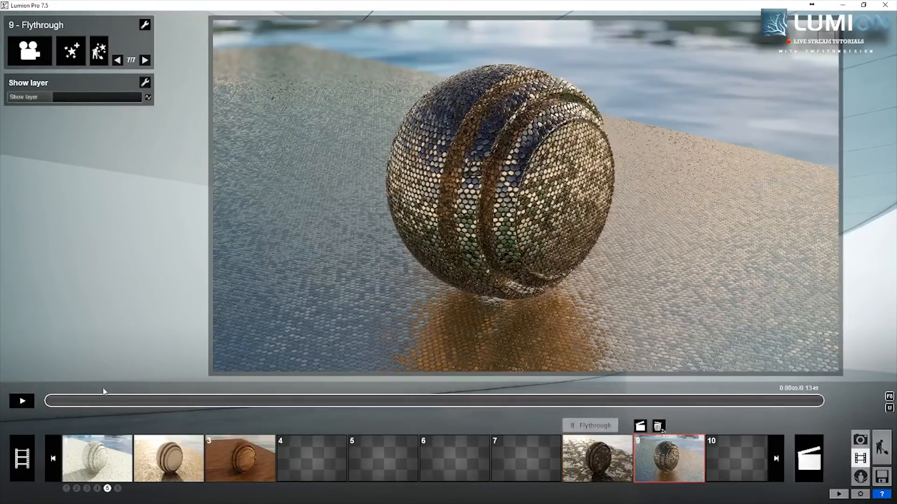
left_click_drag(68, 411, 405, 409)
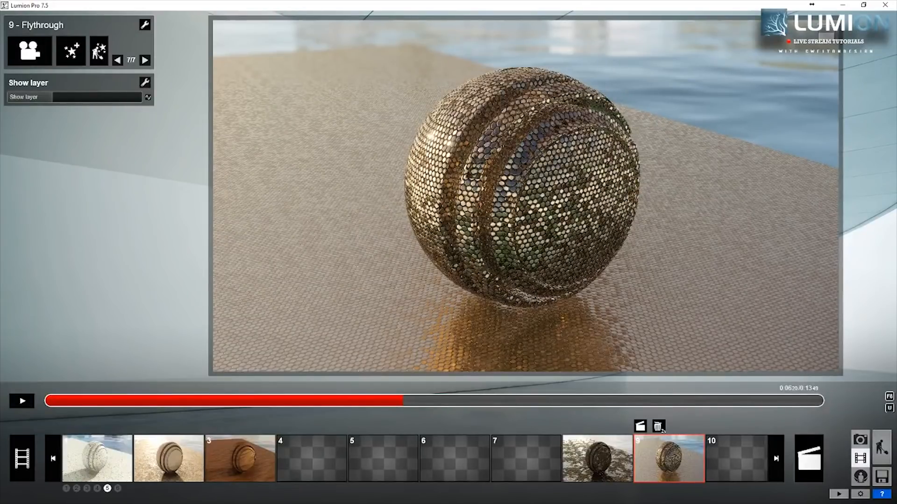
left_click_drag(405, 401, 492, 406)
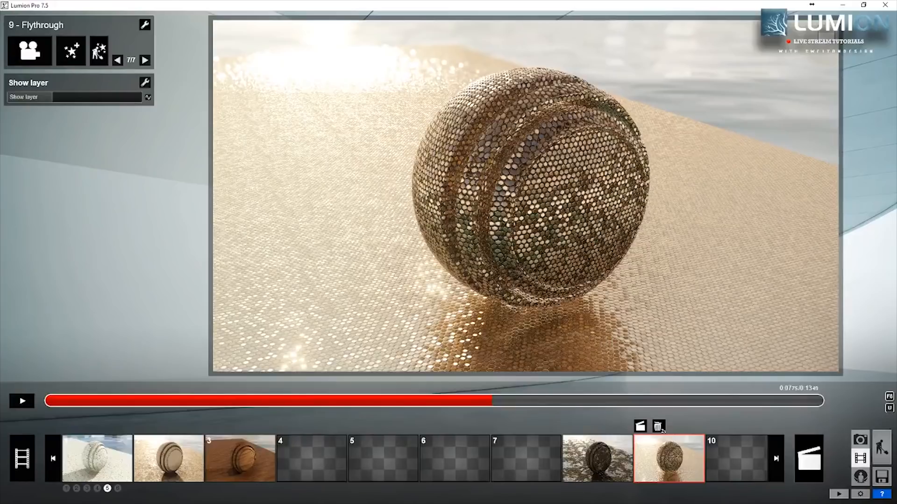
Step: Check the Ground category on Substance Source in the browser, then return to Lumion and scrub clip 9 further
key("alt+Tab")
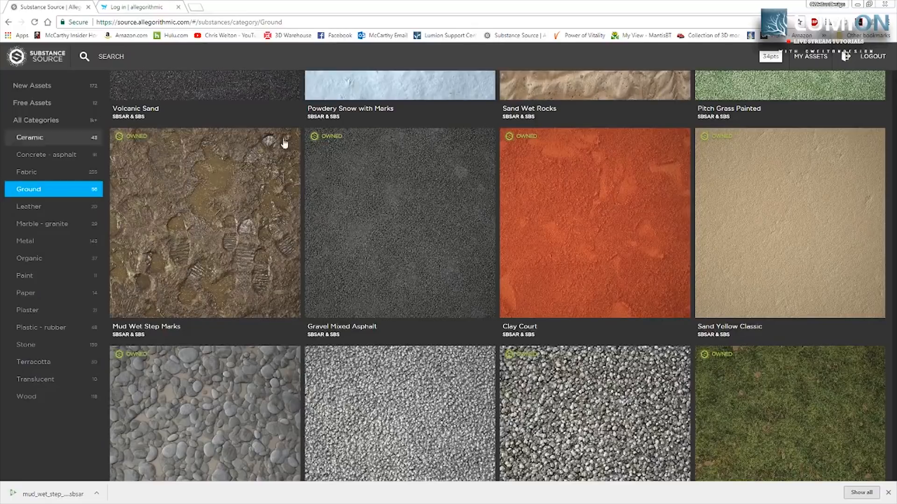
left_click(858, 4)
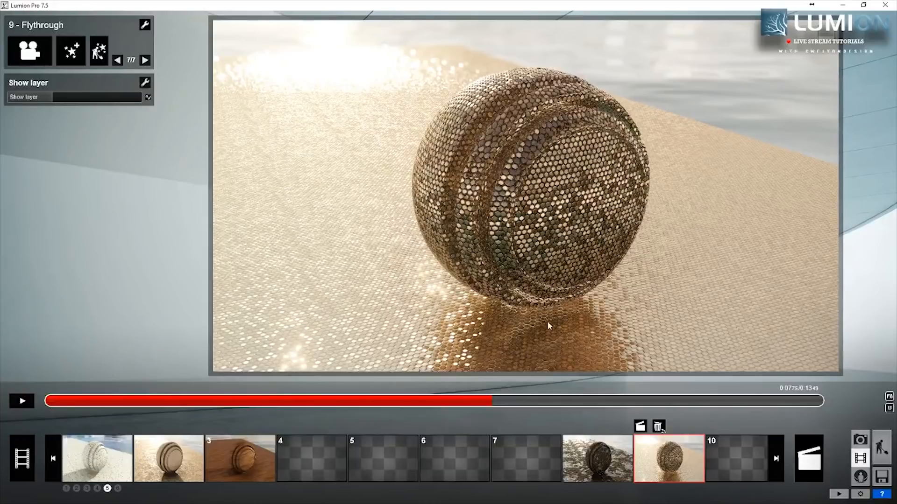
left_click_drag(492, 407, 509, 400)
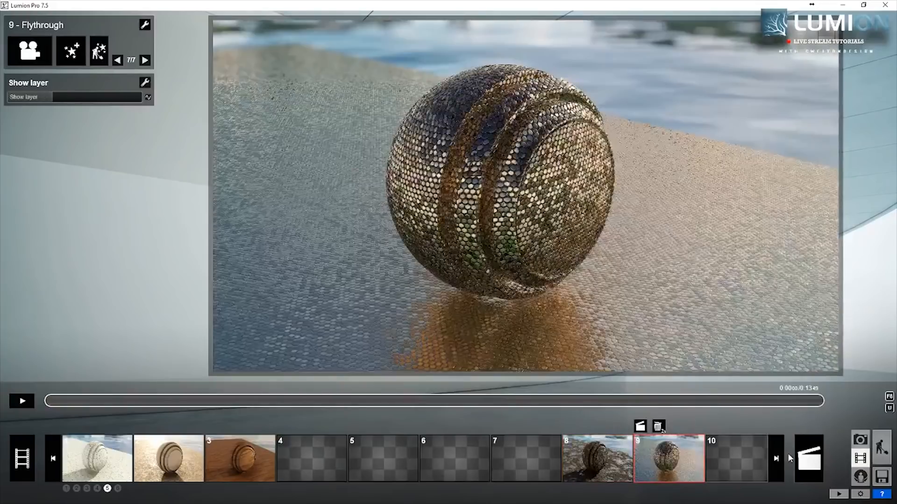
Step: Advance the clip list to reach clip 12 and scrub through it to review the pale cream material
left_click(783, 463)
left_click(783, 464)
left_click(784, 463)
left_click(783, 464)
left_click(783, 463)
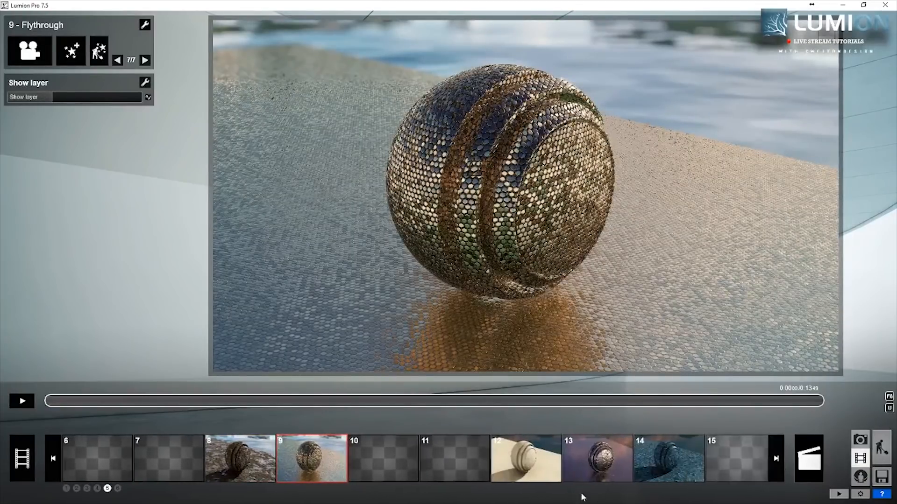
left_click(523, 463)
left_click_drag(96, 405, 478, 412)
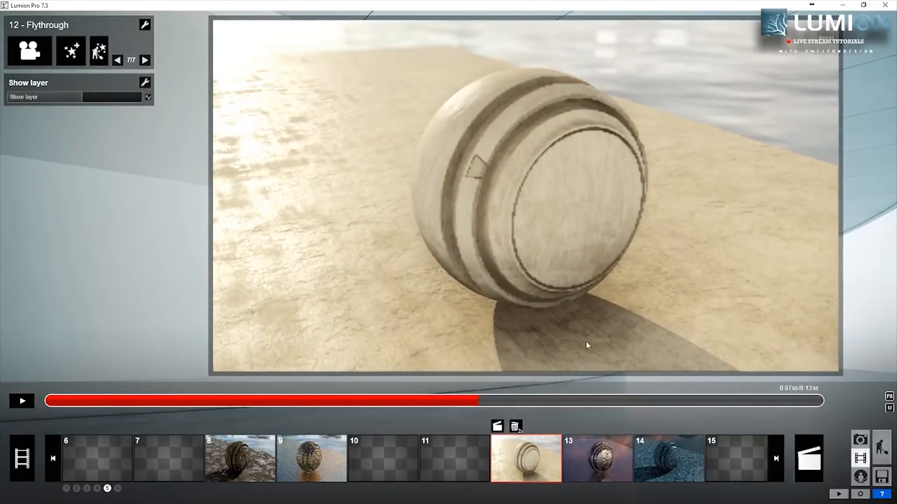
Step: Scrub through clips 13 and 14 to review the dark cracked material and the blue hexagon tiles
left_click(597, 441)
left_click_drag(505, 404, 612, 406)
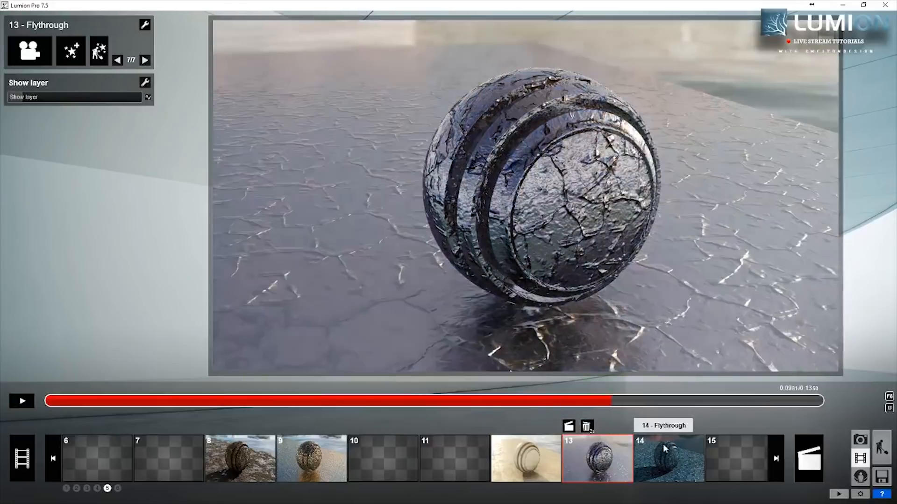
left_click(665, 445)
left_click_drag(427, 408, 503, 417)
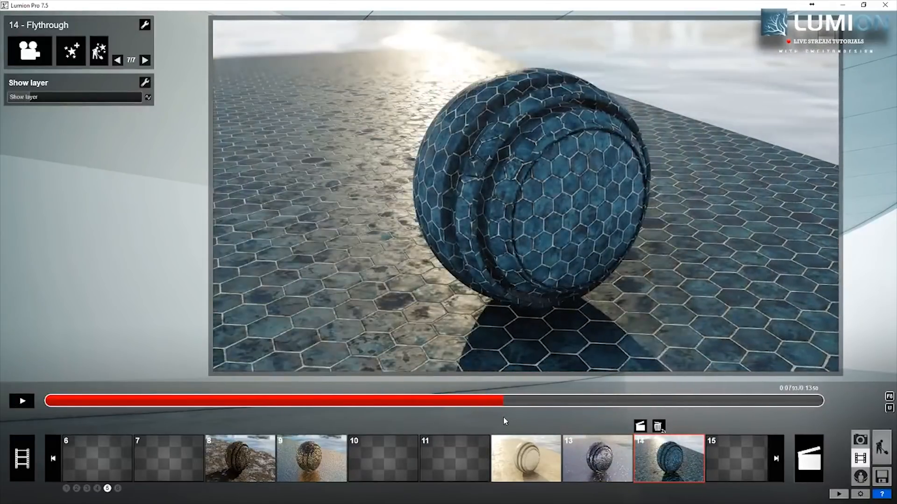